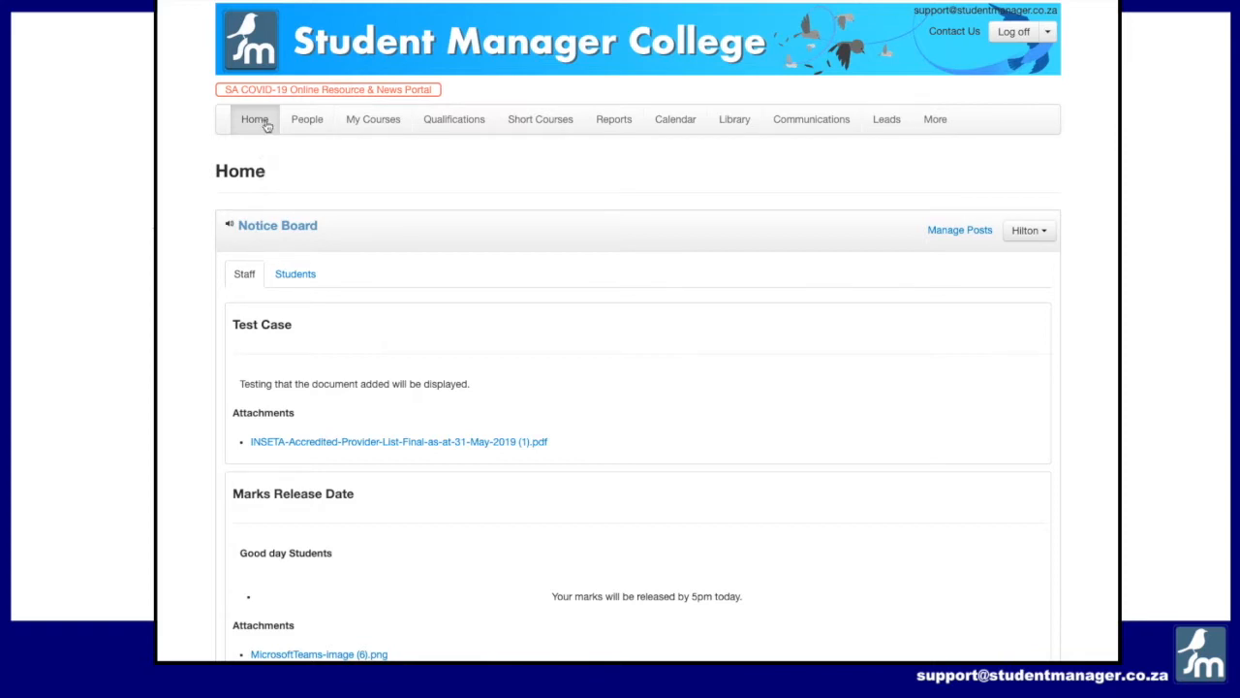
Step: Open the Edu.Dex validation page and review the institution, qualification and staff error lists
click(936, 118)
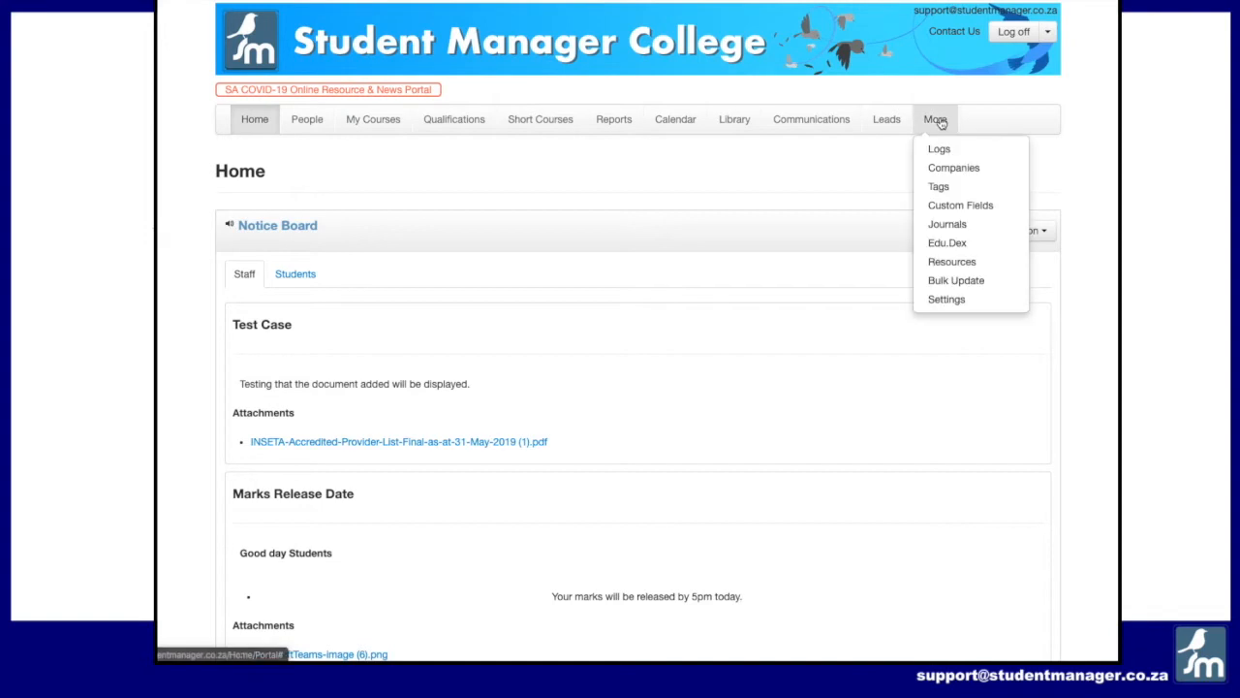
click(949, 246)
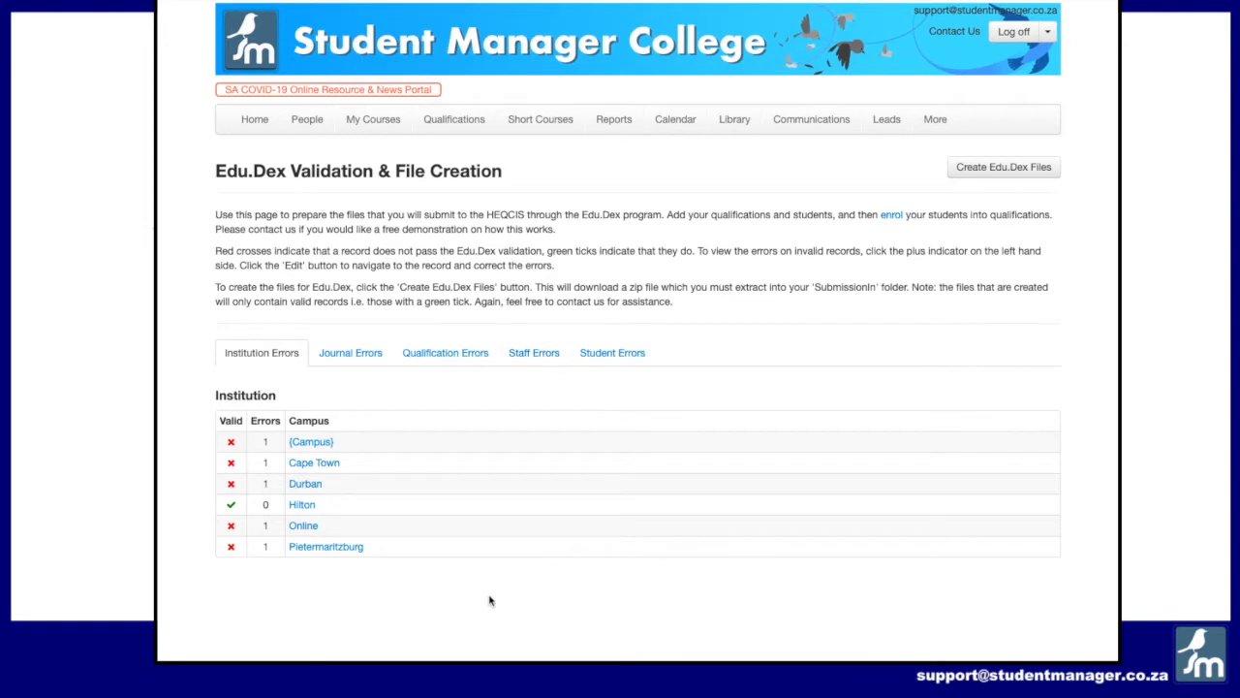
drag(326, 502, 232, 502)
click(444, 357)
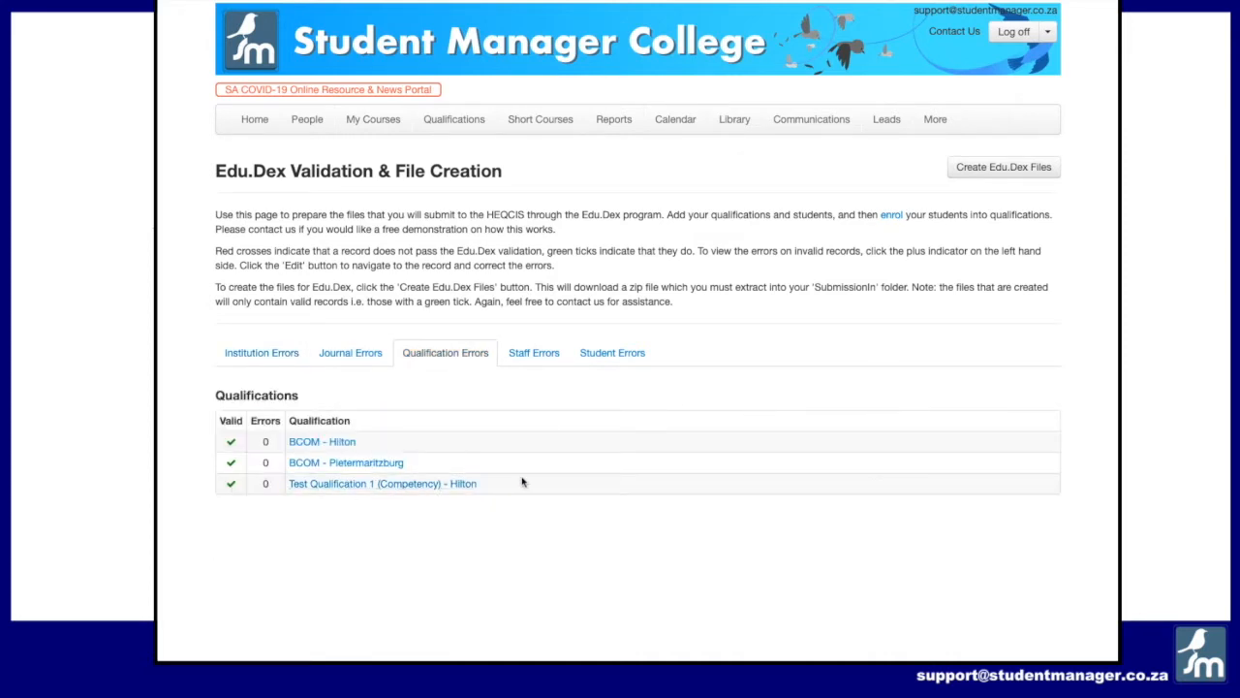
click(521, 355)
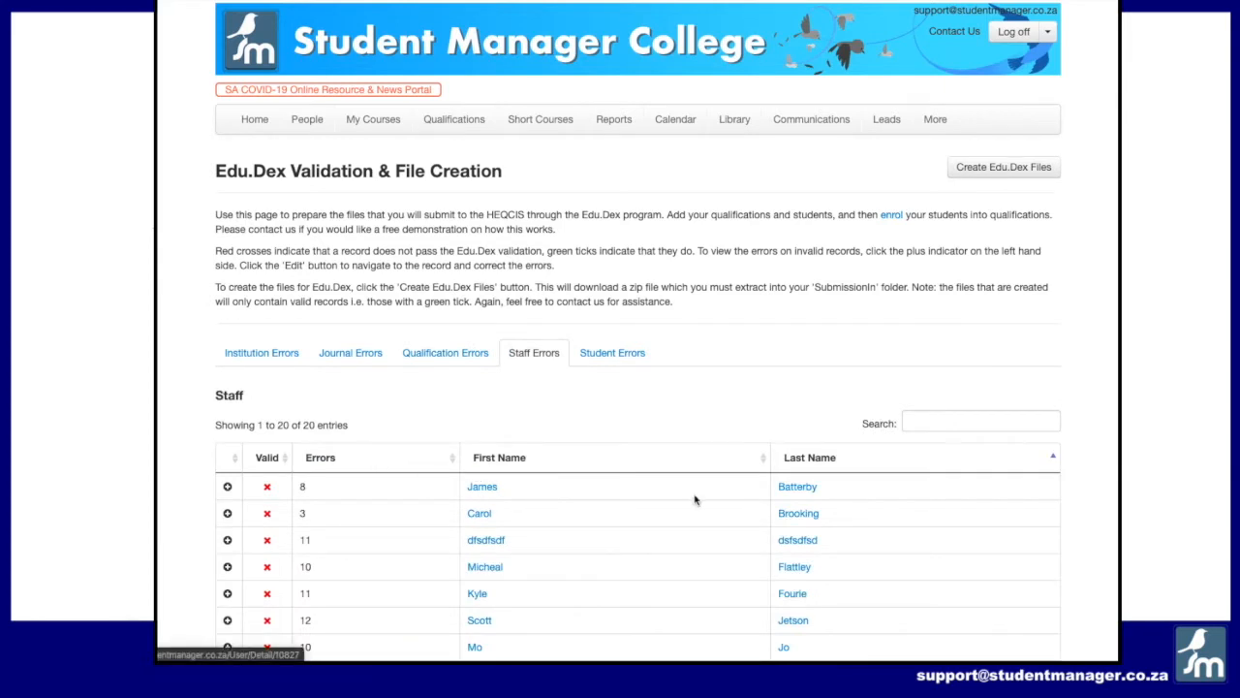
Step: Expand the first staff member's record and view the listed Personal Details errors
click(228, 487)
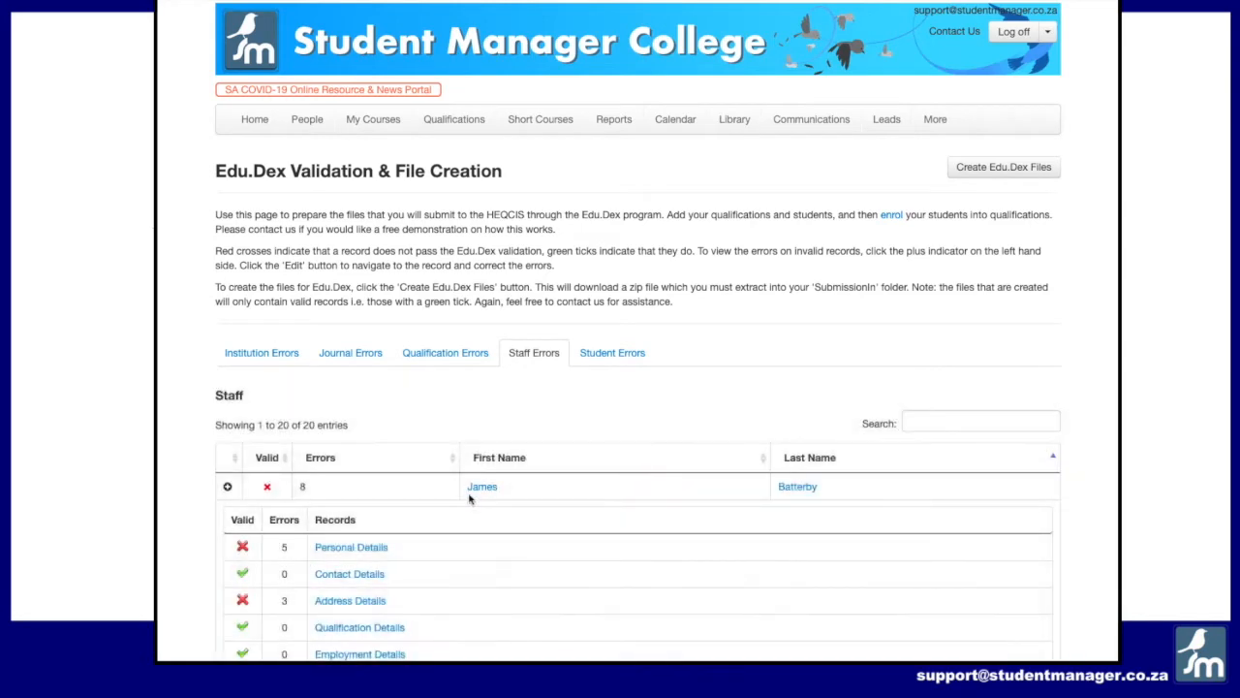
scroll(501, 490, down, 3)
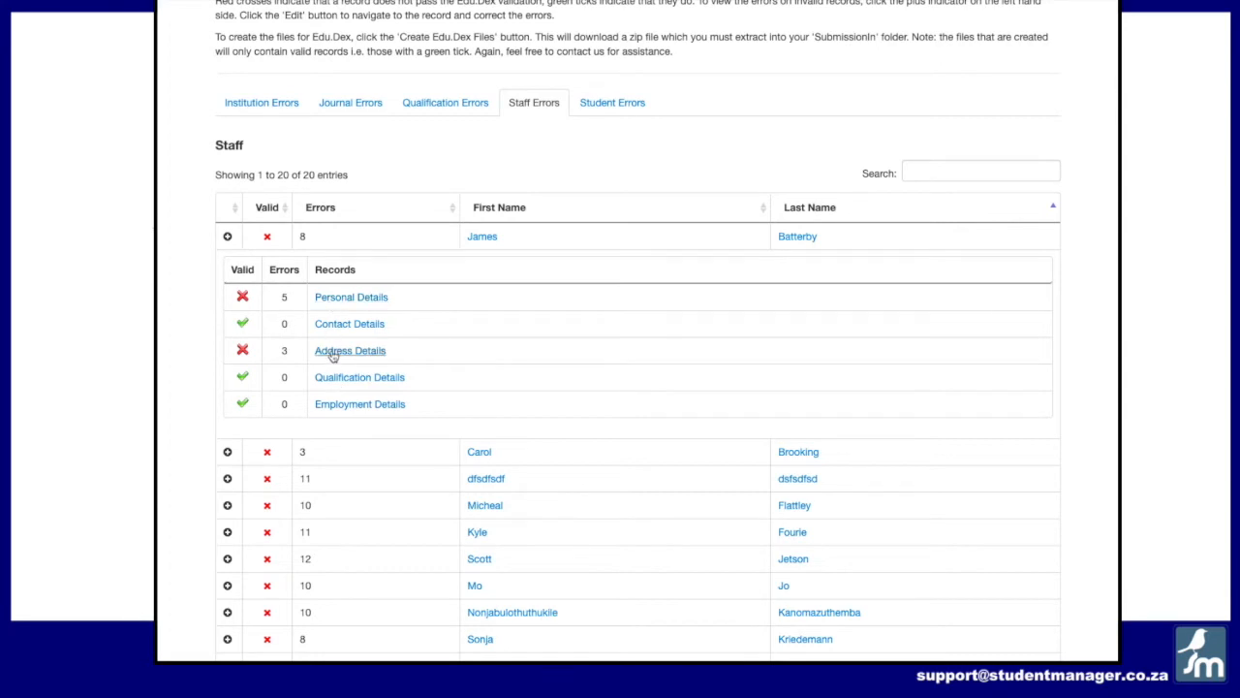
click(339, 297)
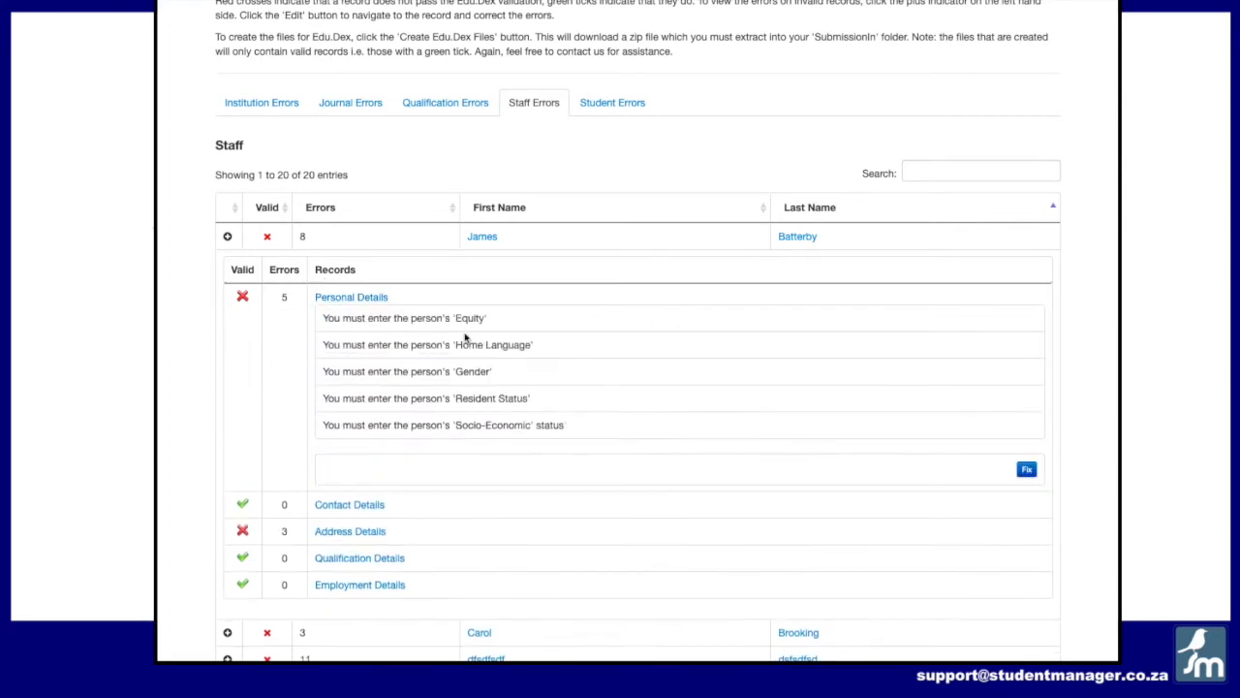
drag(588, 428, 324, 311)
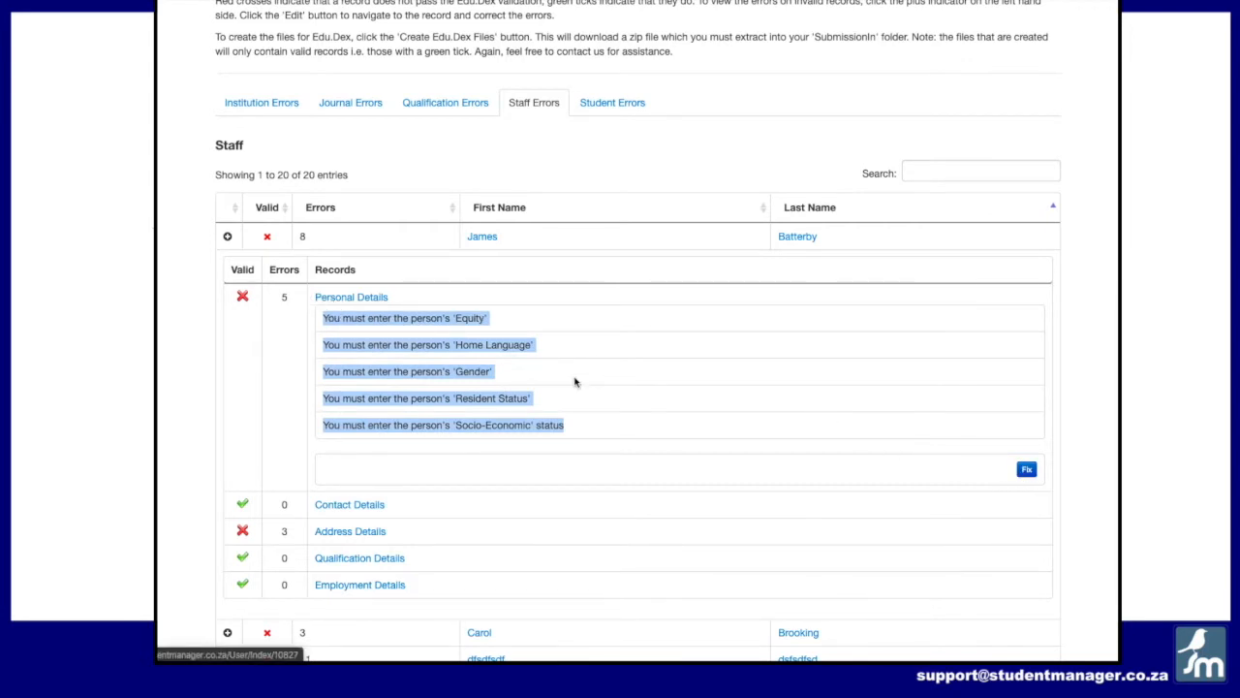
Step: Collapse and re-expand the staff record, then open its Personal Details to examine the missing fields
click(244, 295)
click(228, 237)
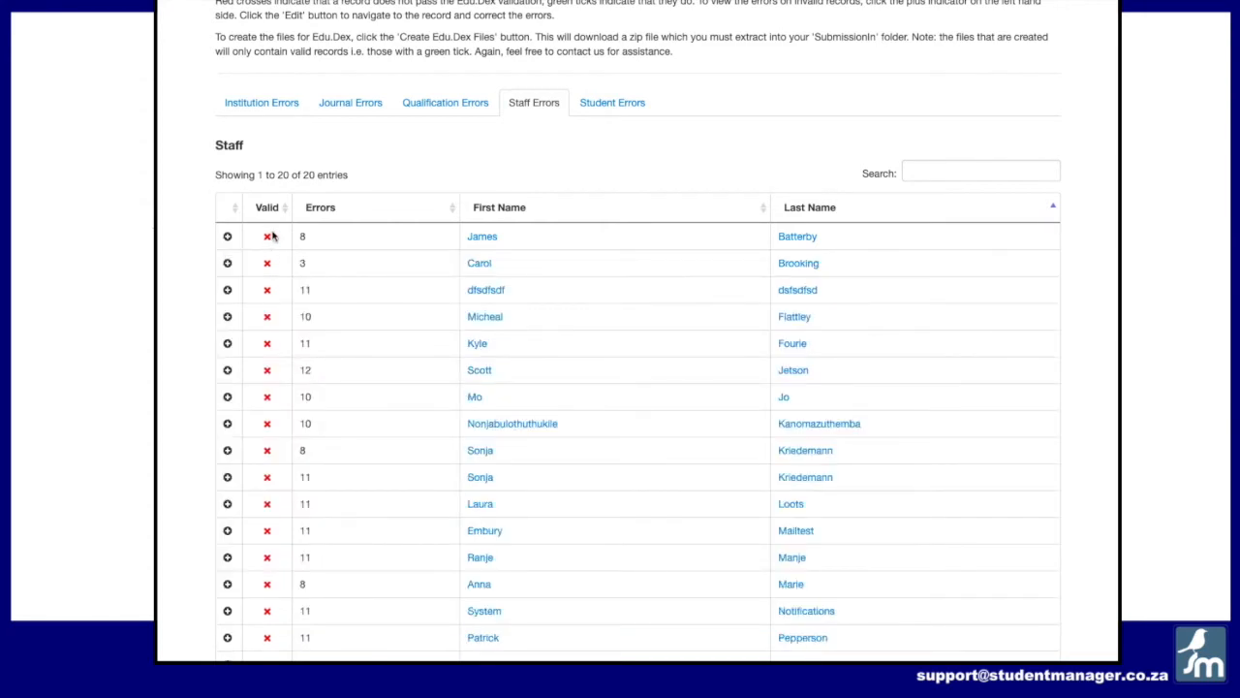
click(228, 238)
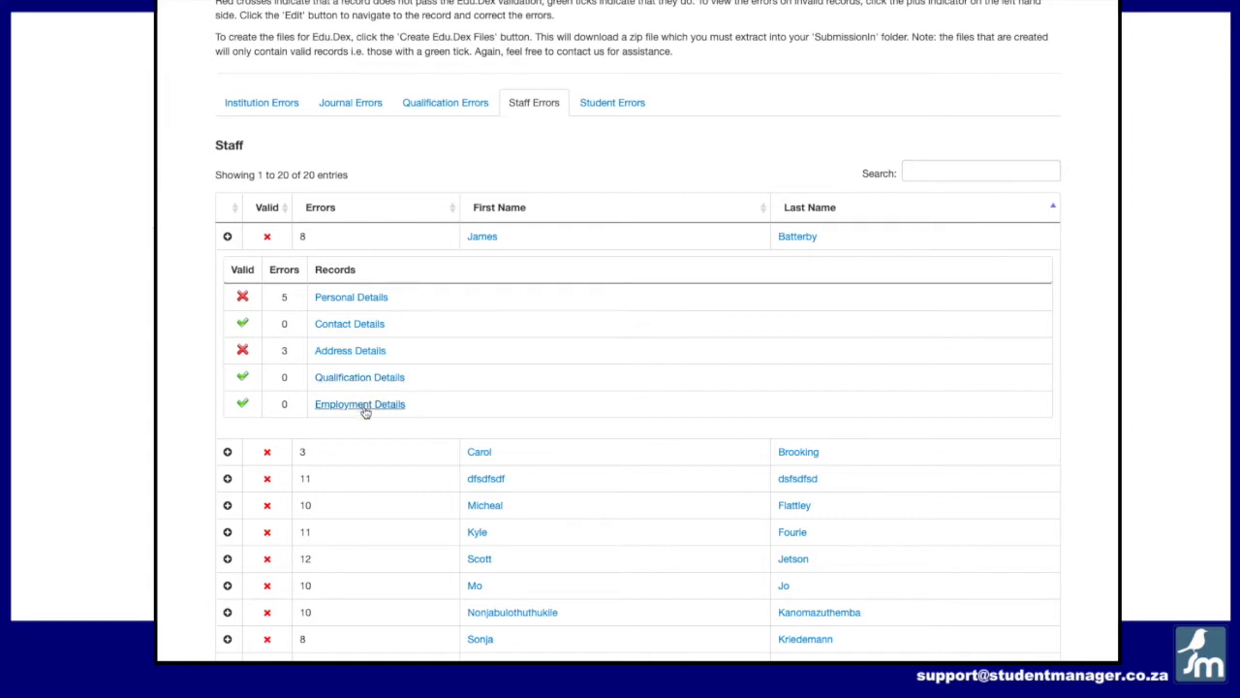
click(339, 300)
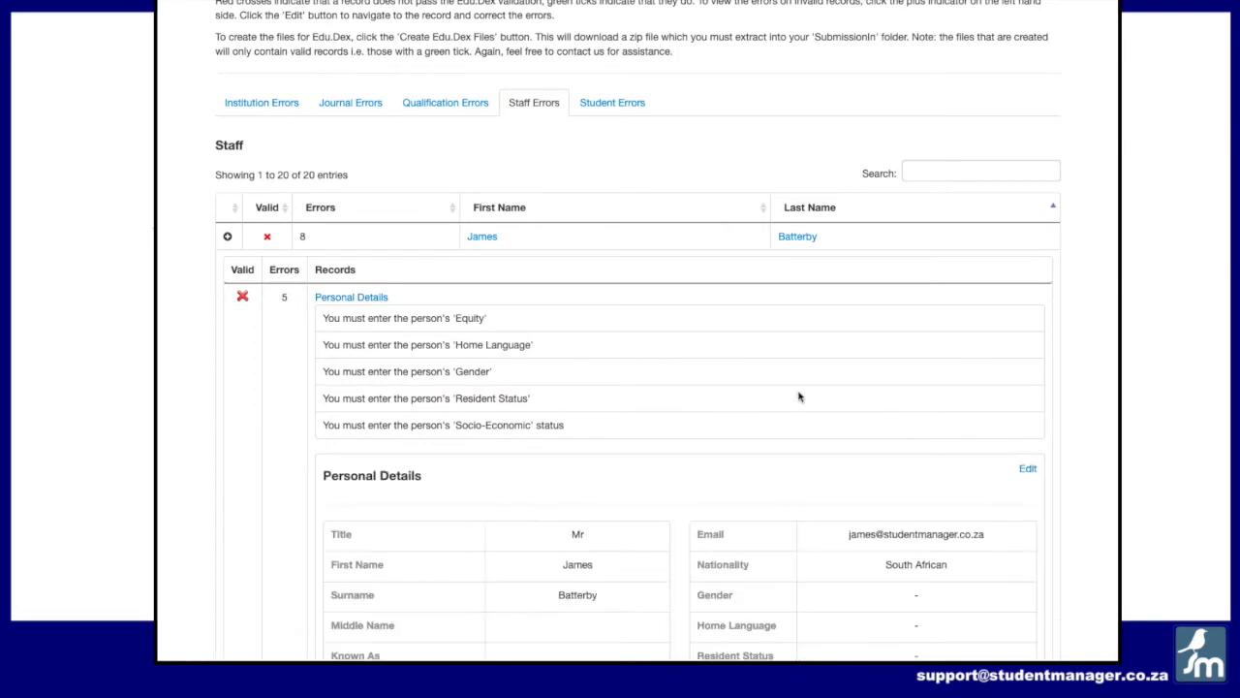
scroll(800, 396, down, 3)
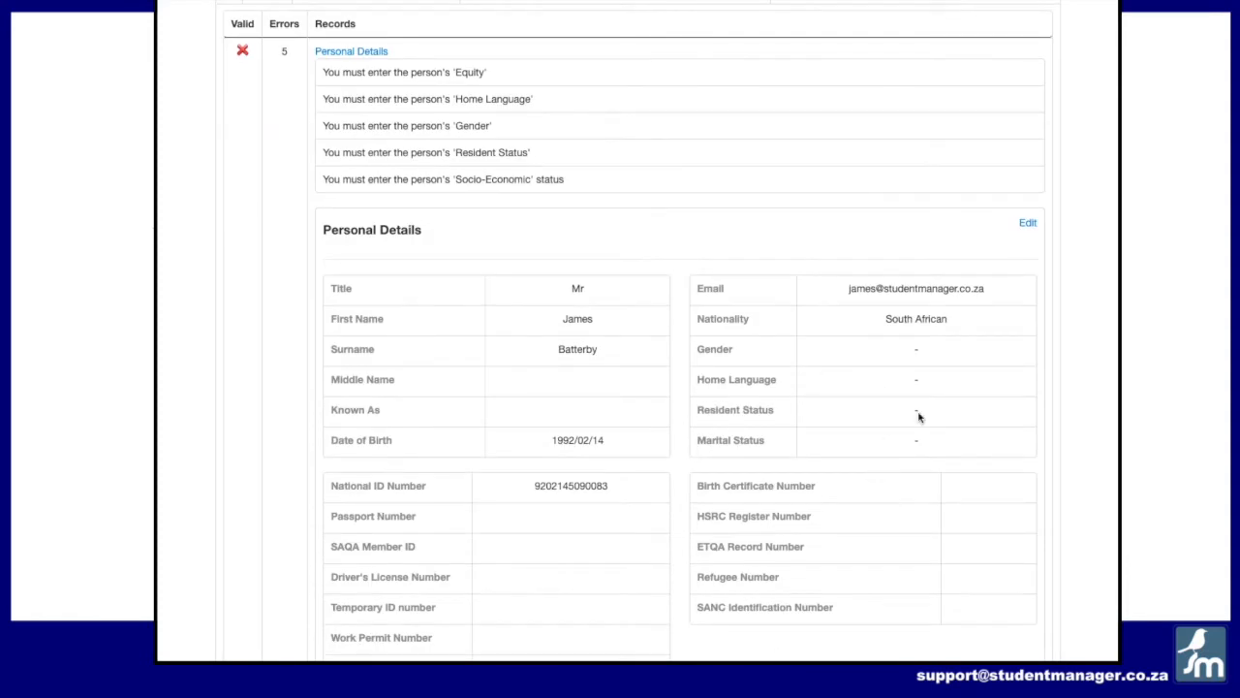
scroll(848, 380, down, 5)
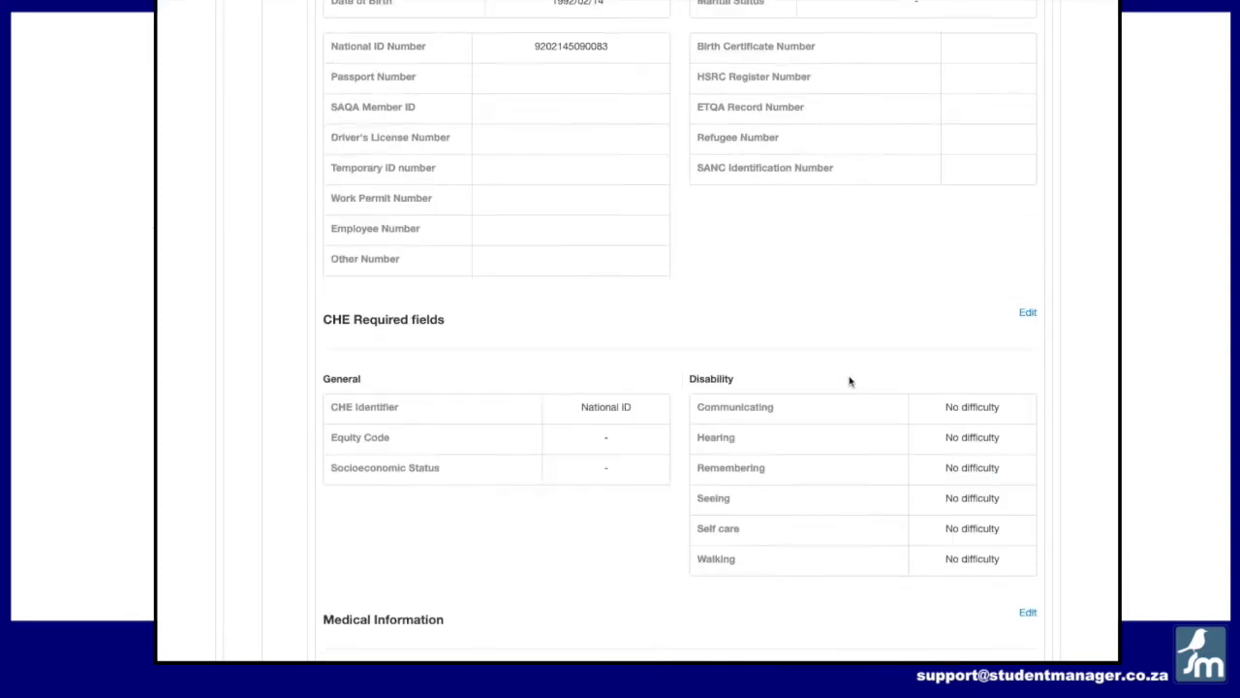
scroll(606, 436, up, 8)
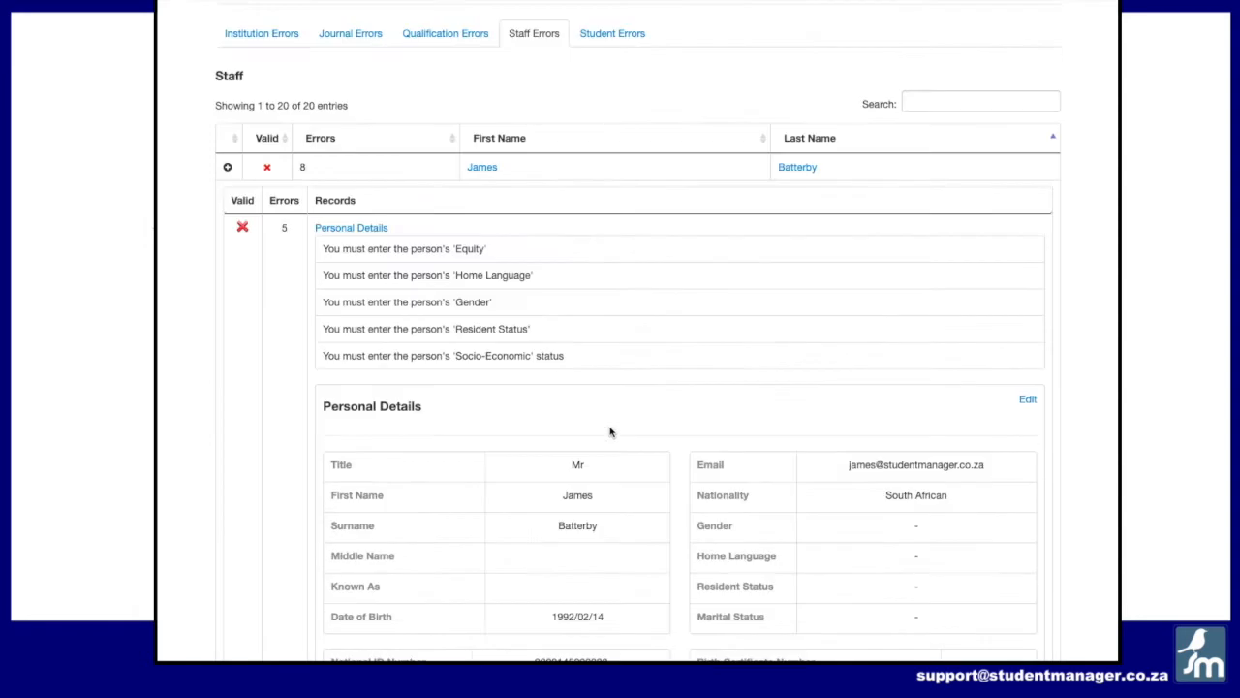
Step: Edit the staff member's personal details, setting Gender to Male and Home Language to English
click(1028, 429)
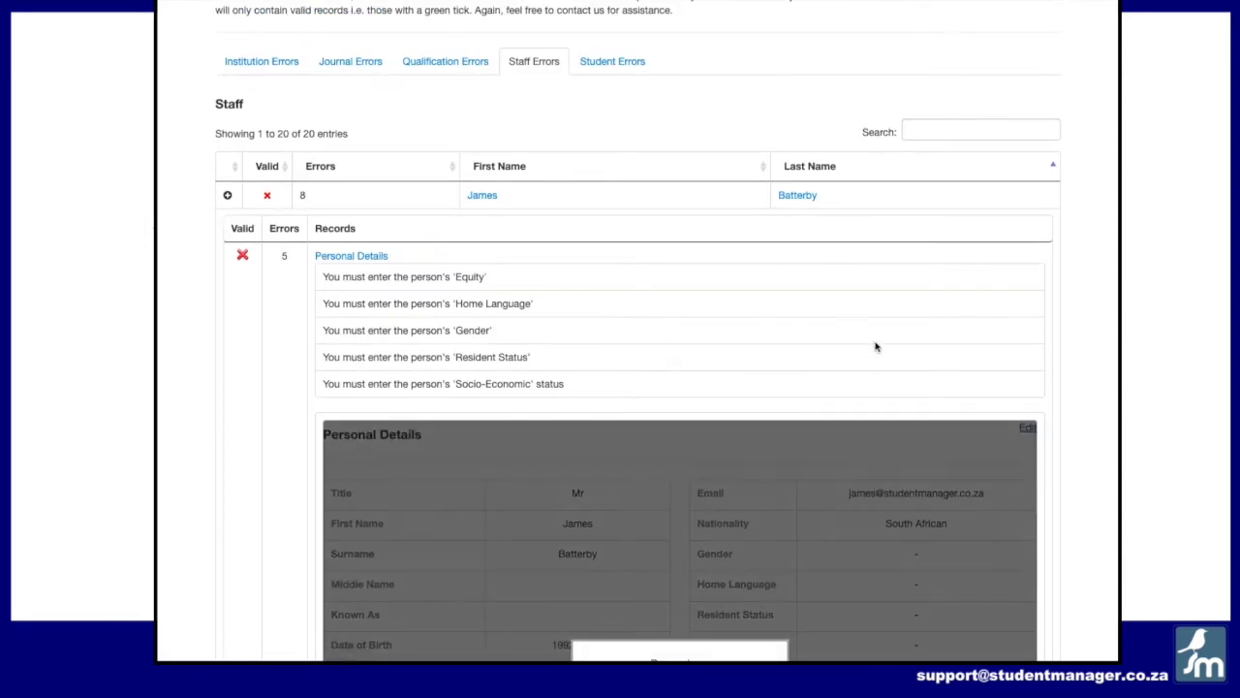
scroll(773, 417, down, 5)
scroll(775, 407, up, 1)
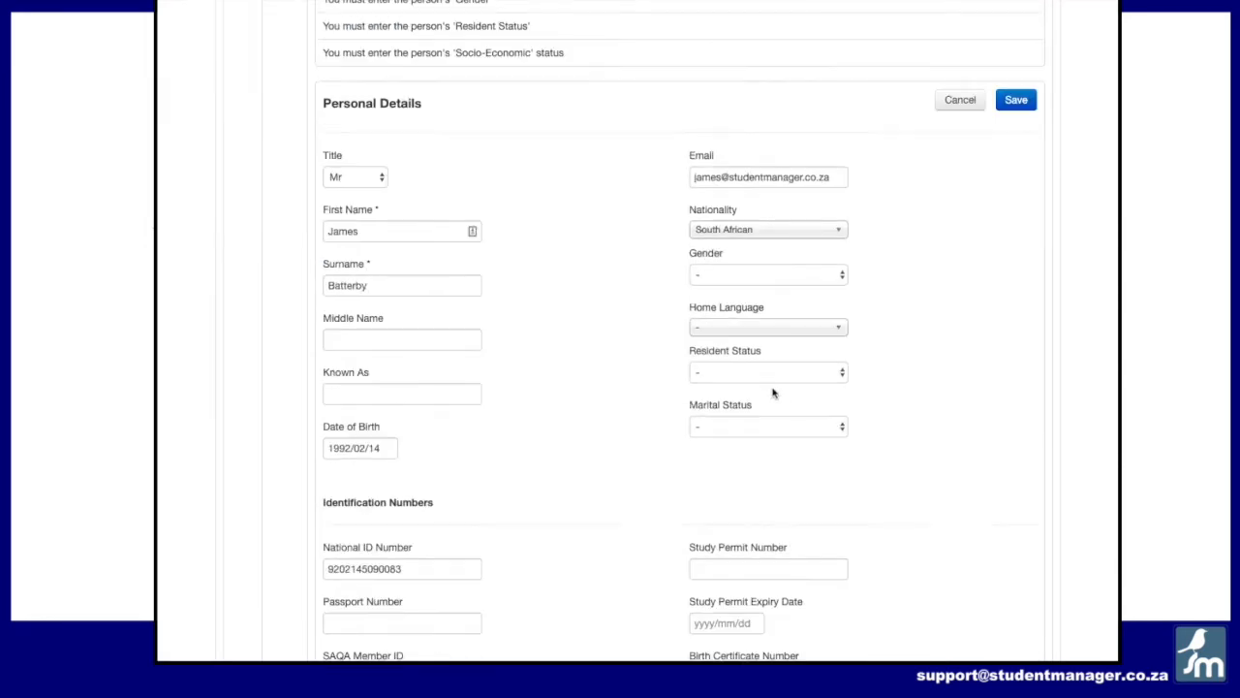
click(765, 274)
click(761, 302)
click(763, 329)
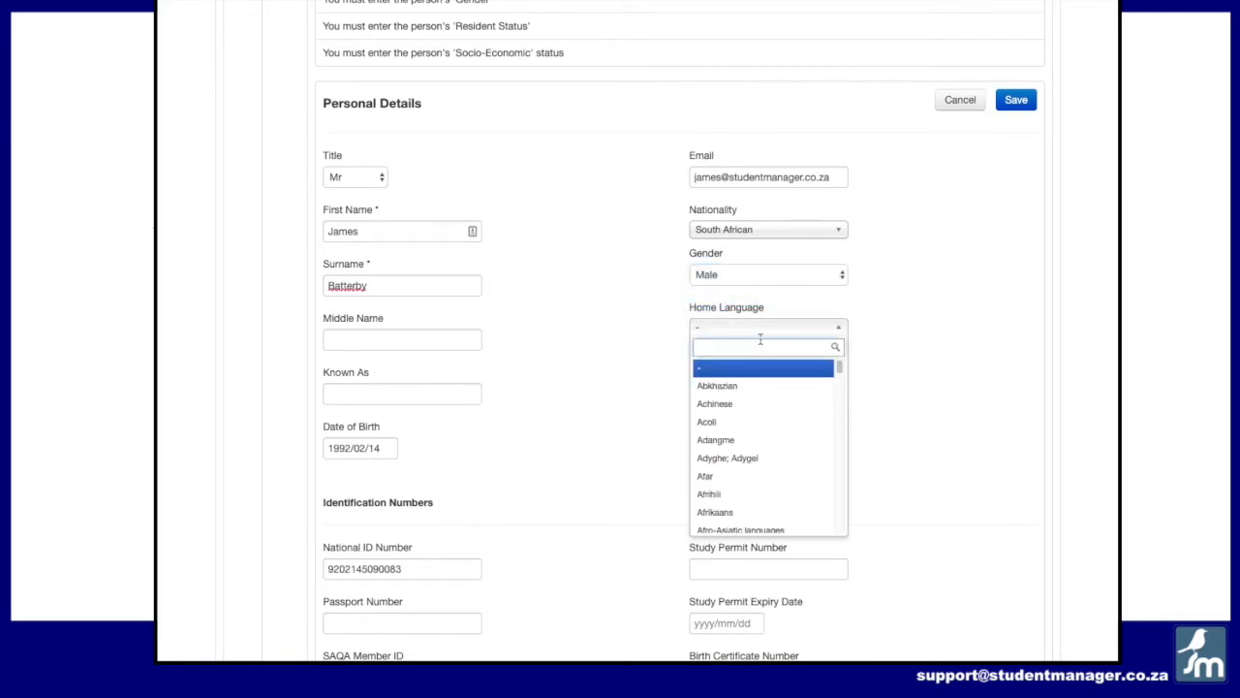
text(Engl)
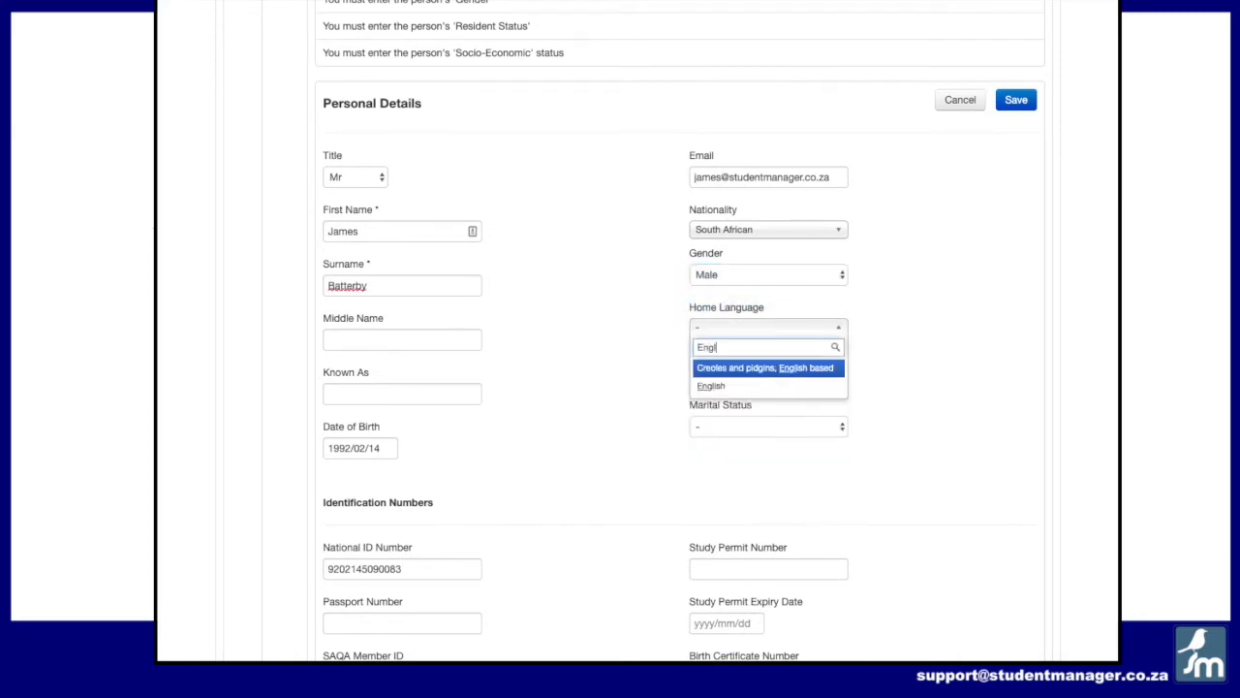
text(i)
click(747, 387)
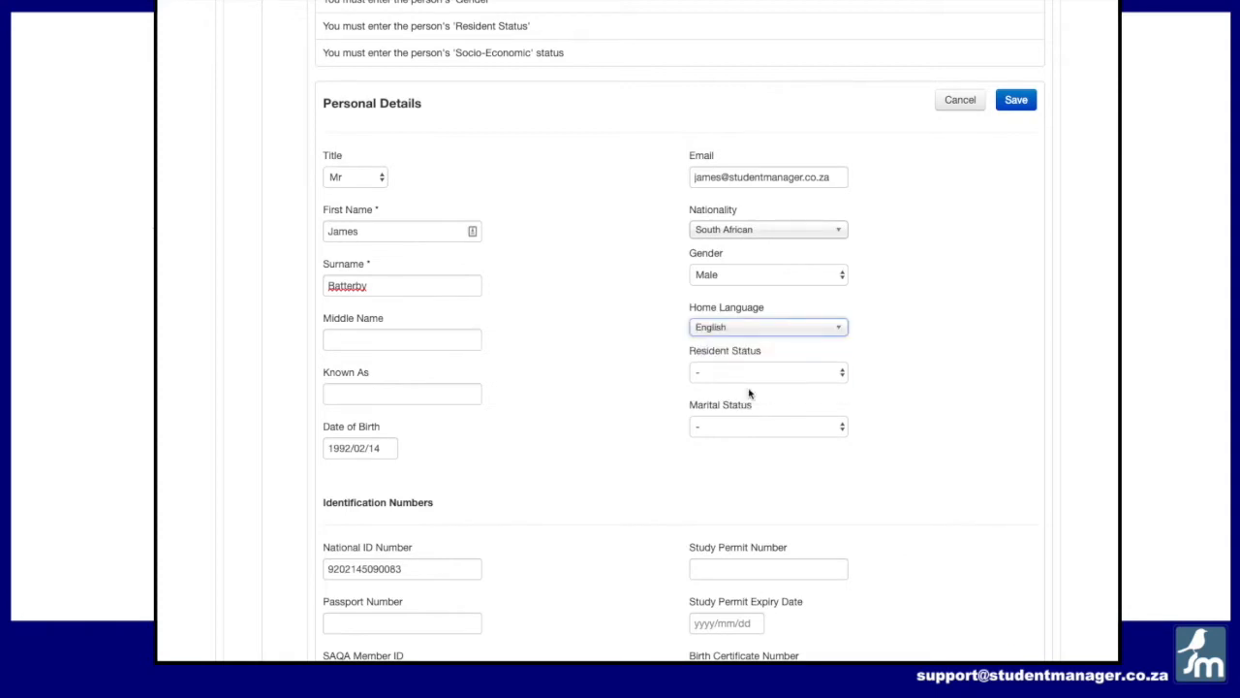
Step: Set Resident Status to South Africa and Marital Status to Not Married, and save the personal details
click(750, 372)
click(749, 387)
click(745, 426)
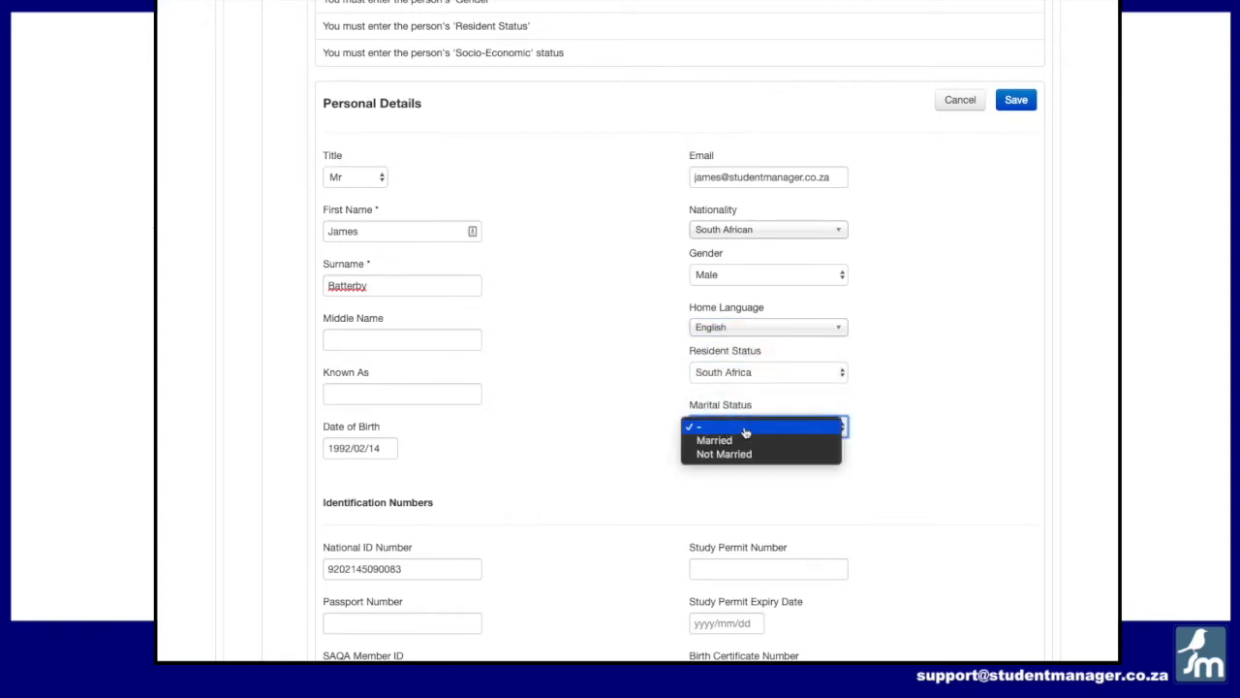
click(743, 453)
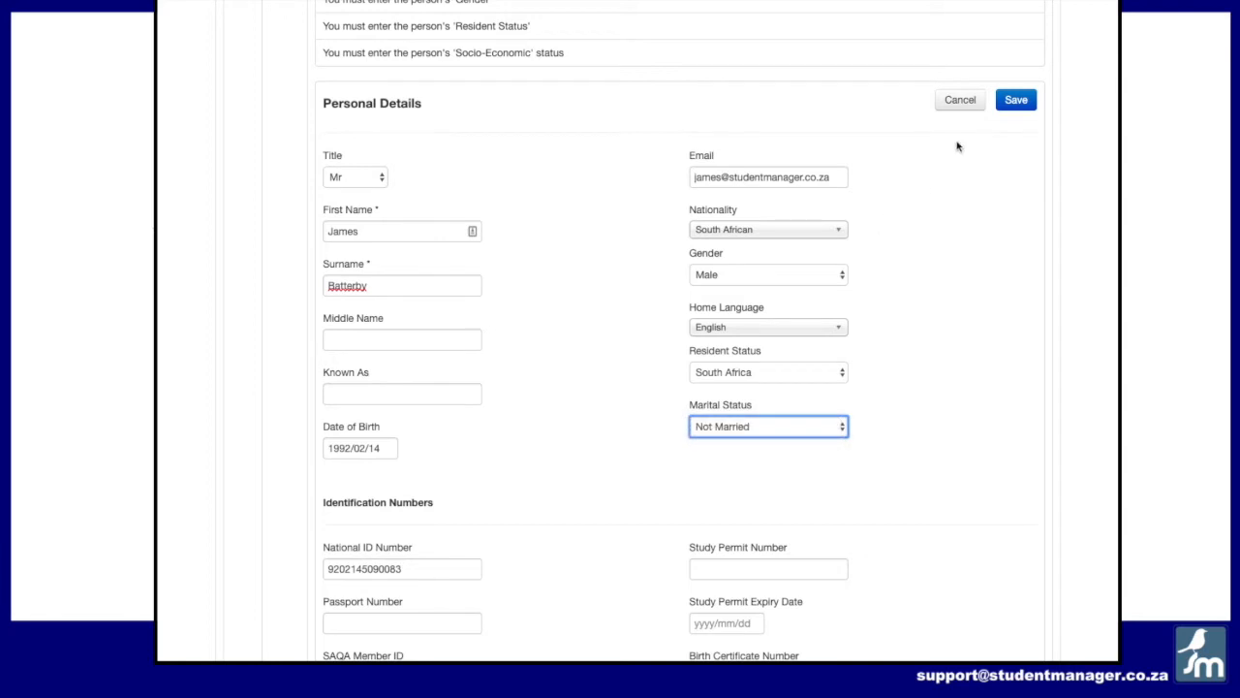
click(1014, 99)
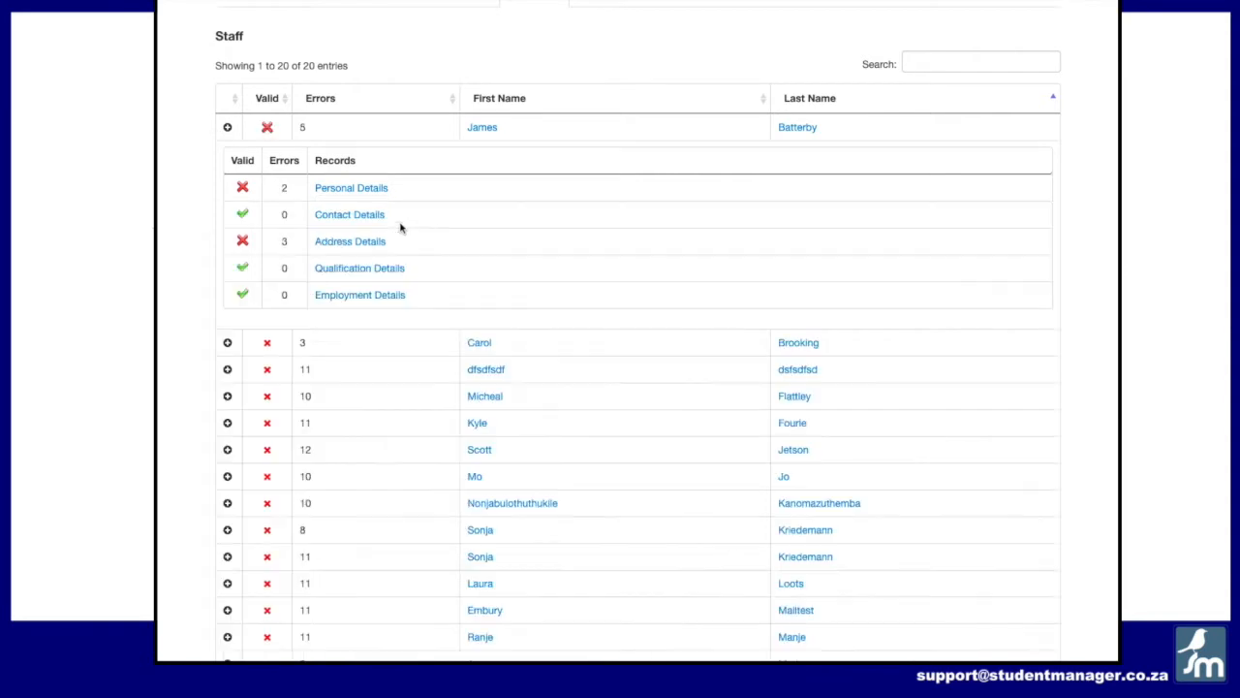
Step: Reopen the remaining Personal Details errors and display the record's details down to the CHE required fields
click(345, 192)
click(1026, 280)
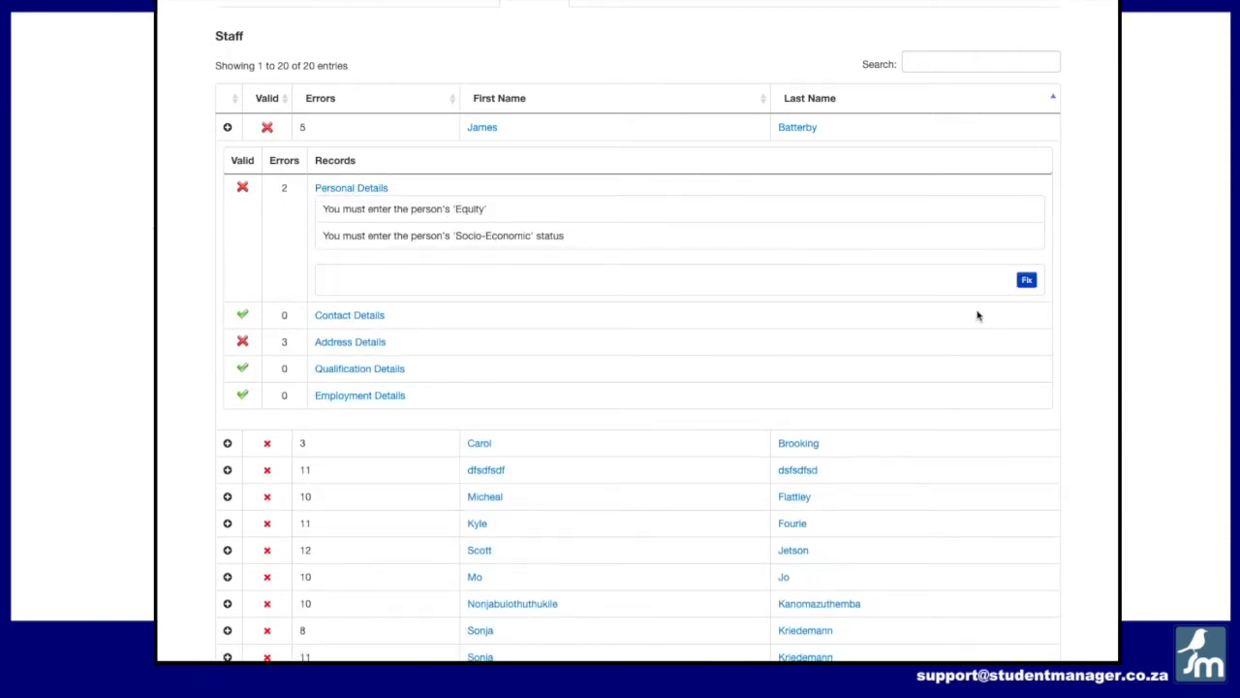
click(1026, 280)
scroll(678, 310, down, 1)
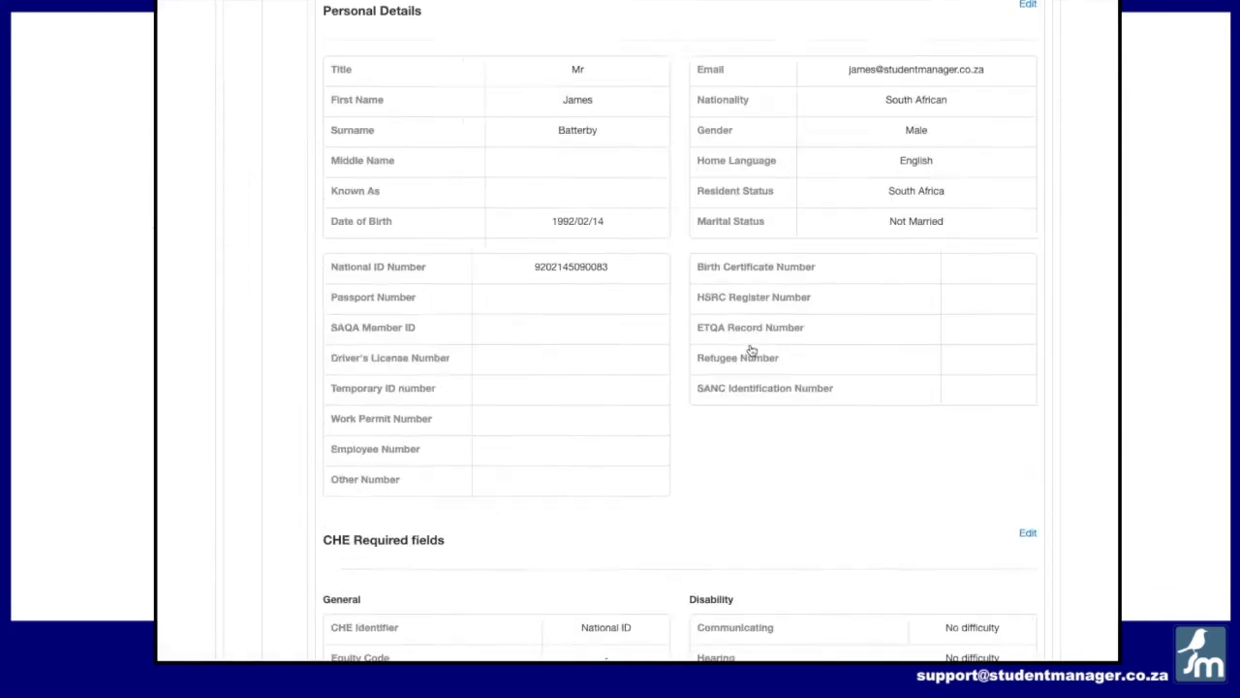
scroll(749, 351, down, 6)
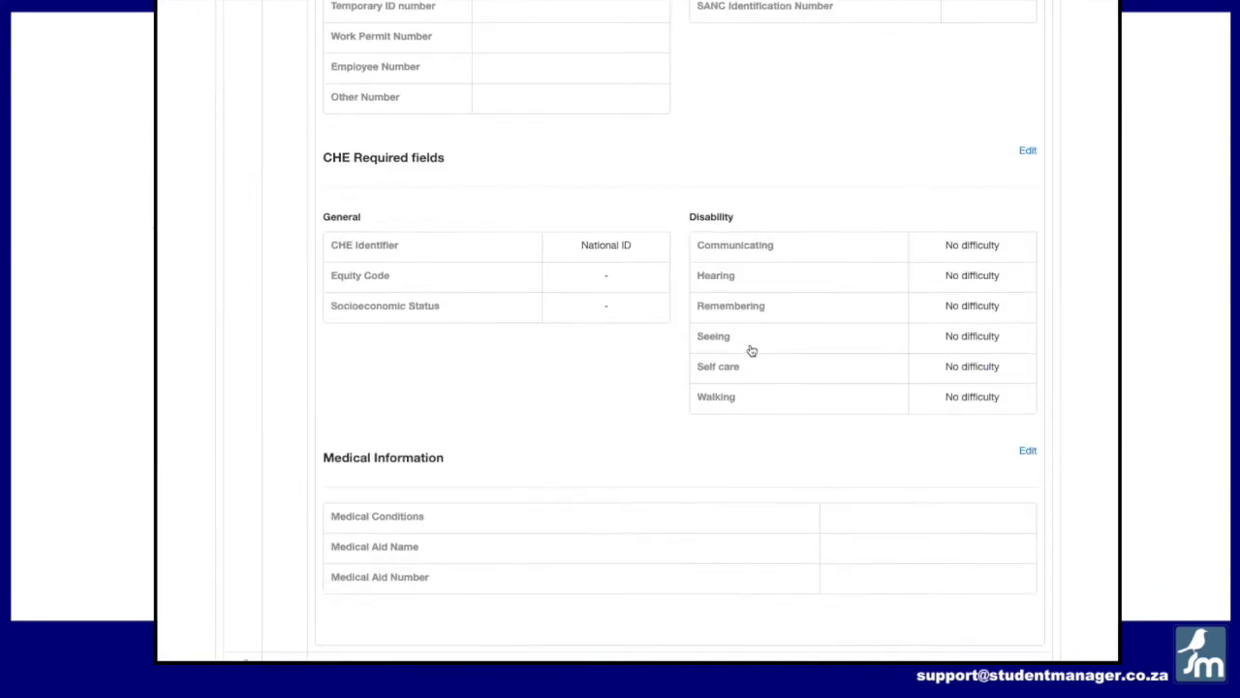
Step: Edit the CHE required fields, setting Equity Code to Other and Socioeconomic Status to Unspecified, and save
click(1027, 151)
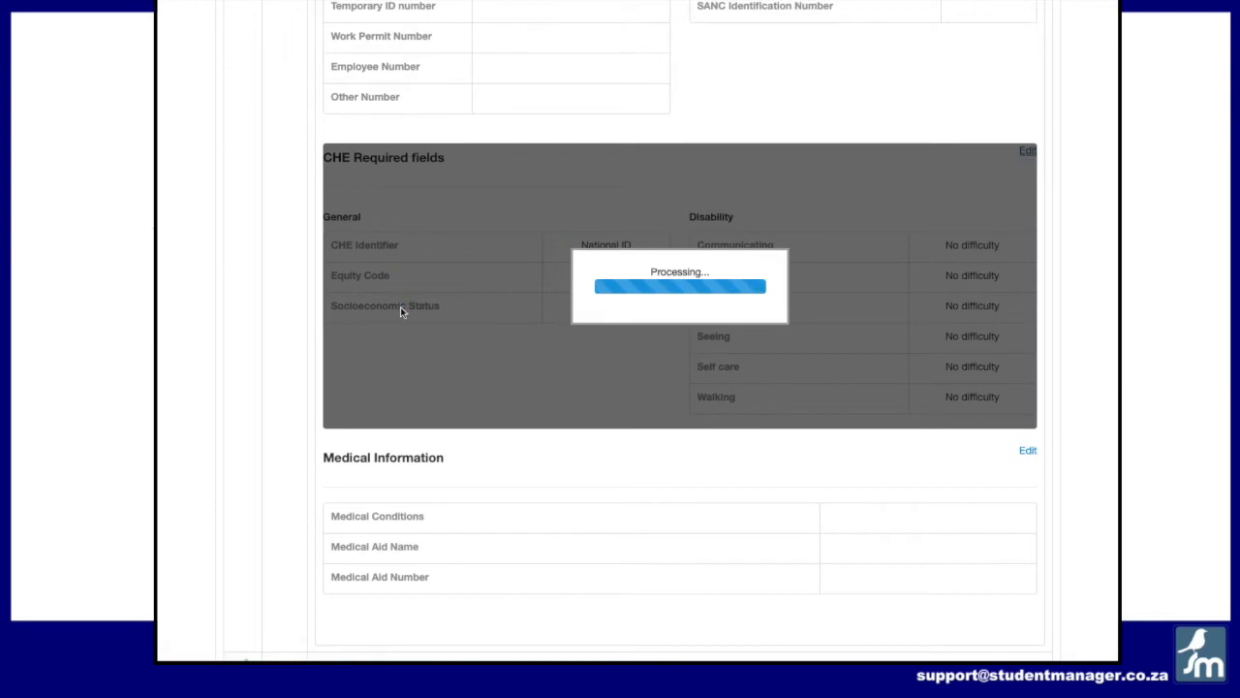
click(374, 283)
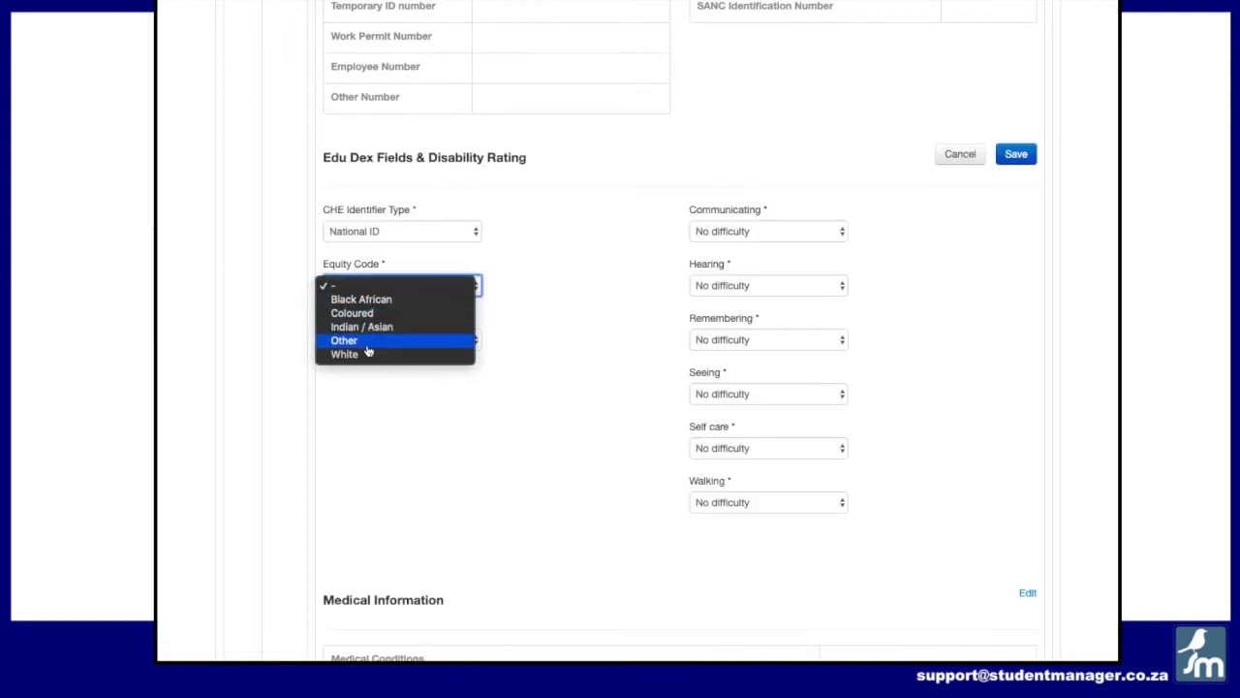
click(367, 344)
click(376, 340)
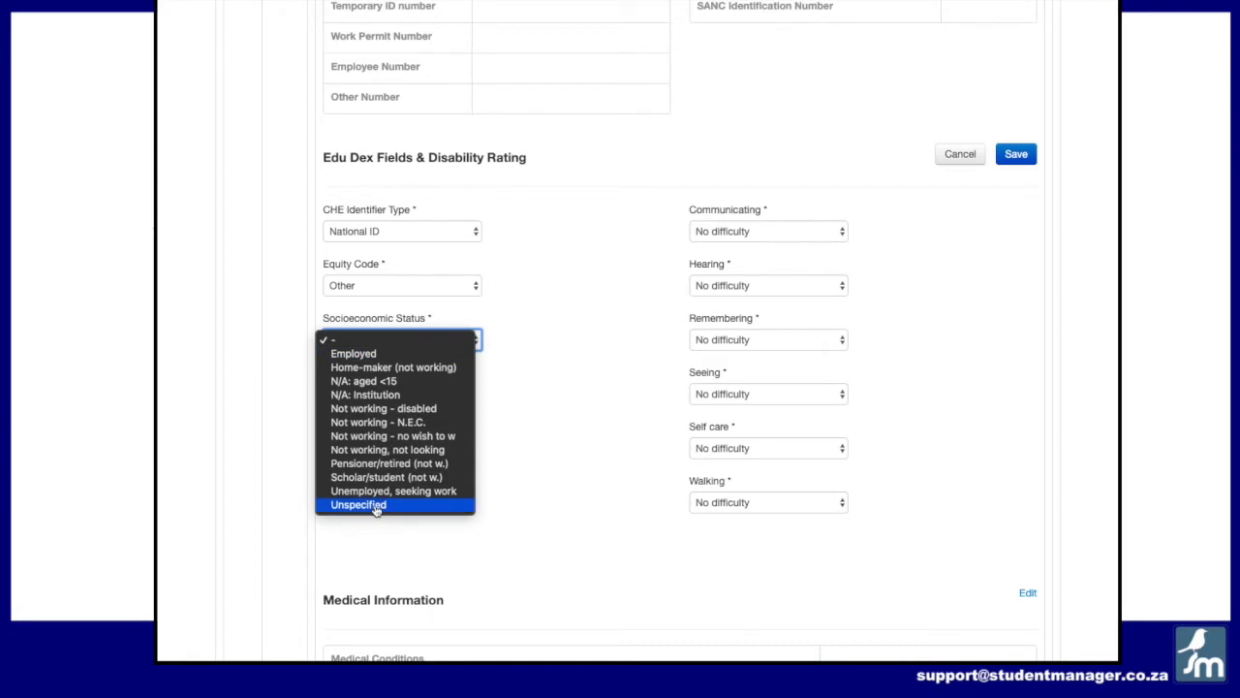
click(377, 353)
click(1014, 155)
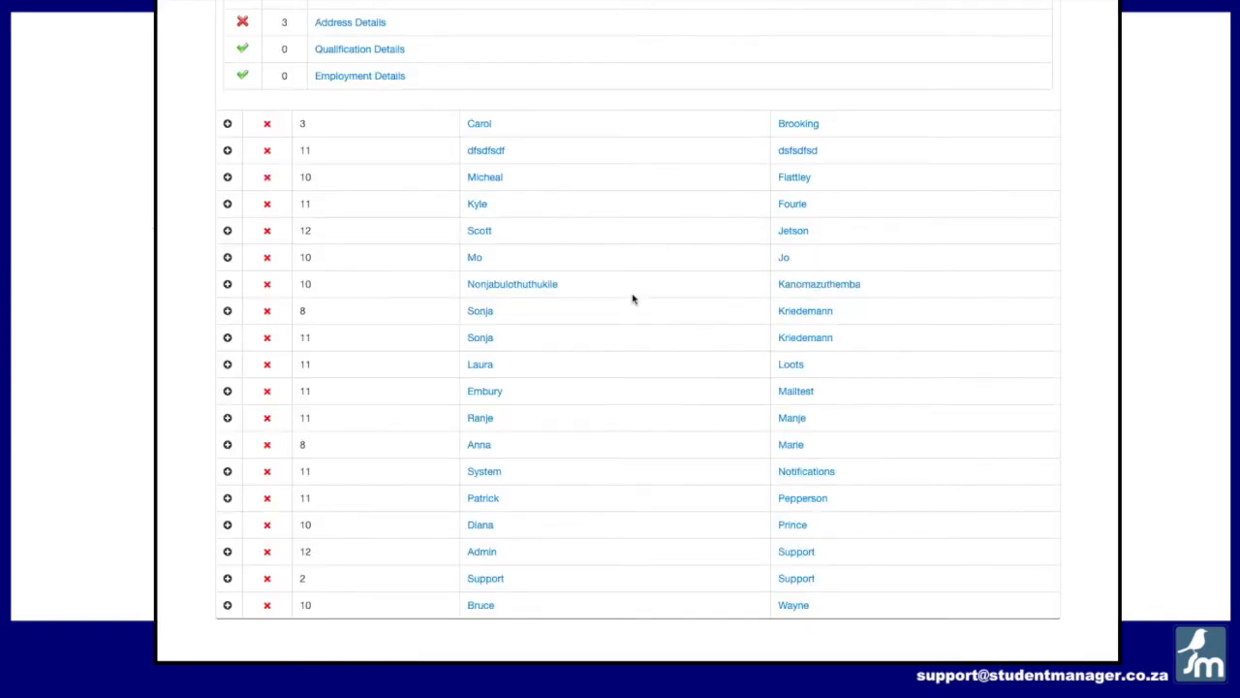
Step: Open the Address Details errors, edit the residential address, and clear its Address and City fields
scroll(631, 300, up, 4)
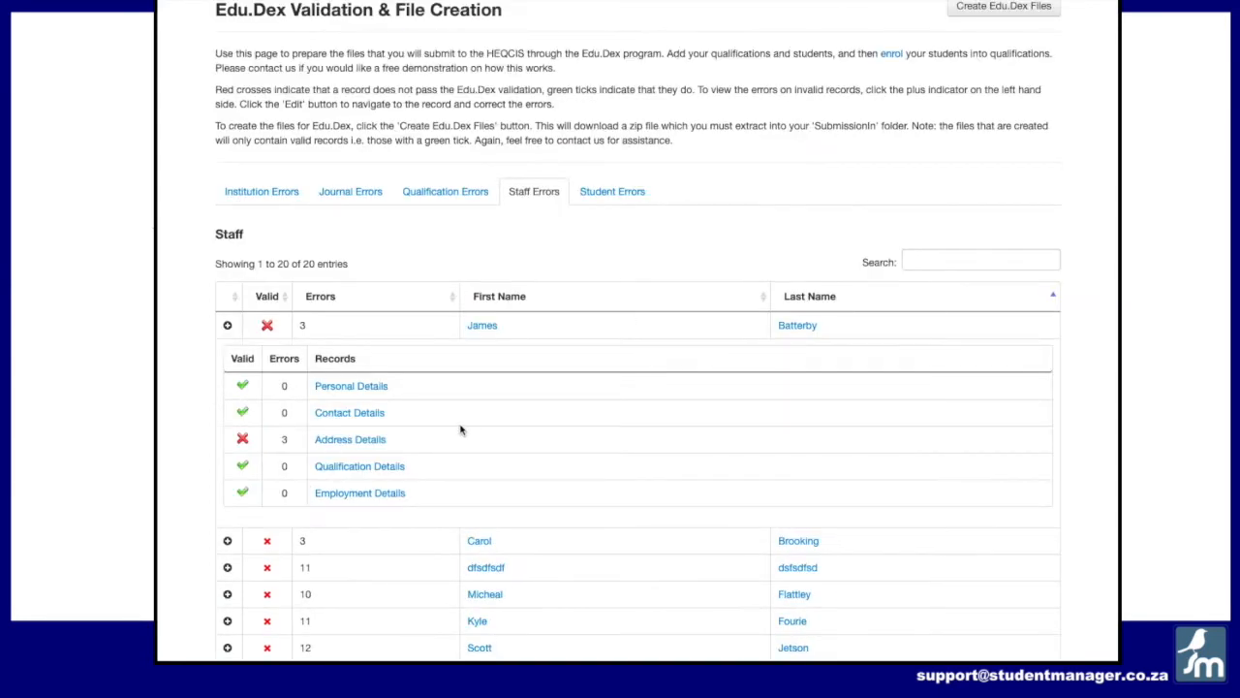
click(342, 443)
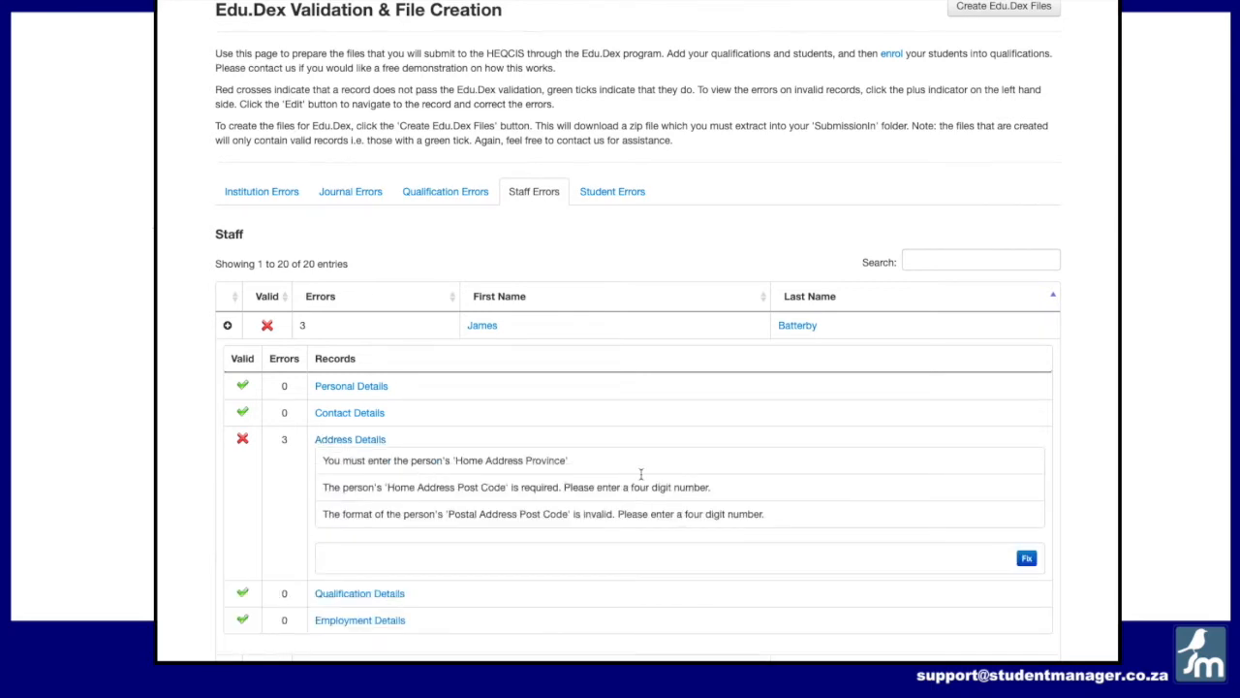
click(1026, 557)
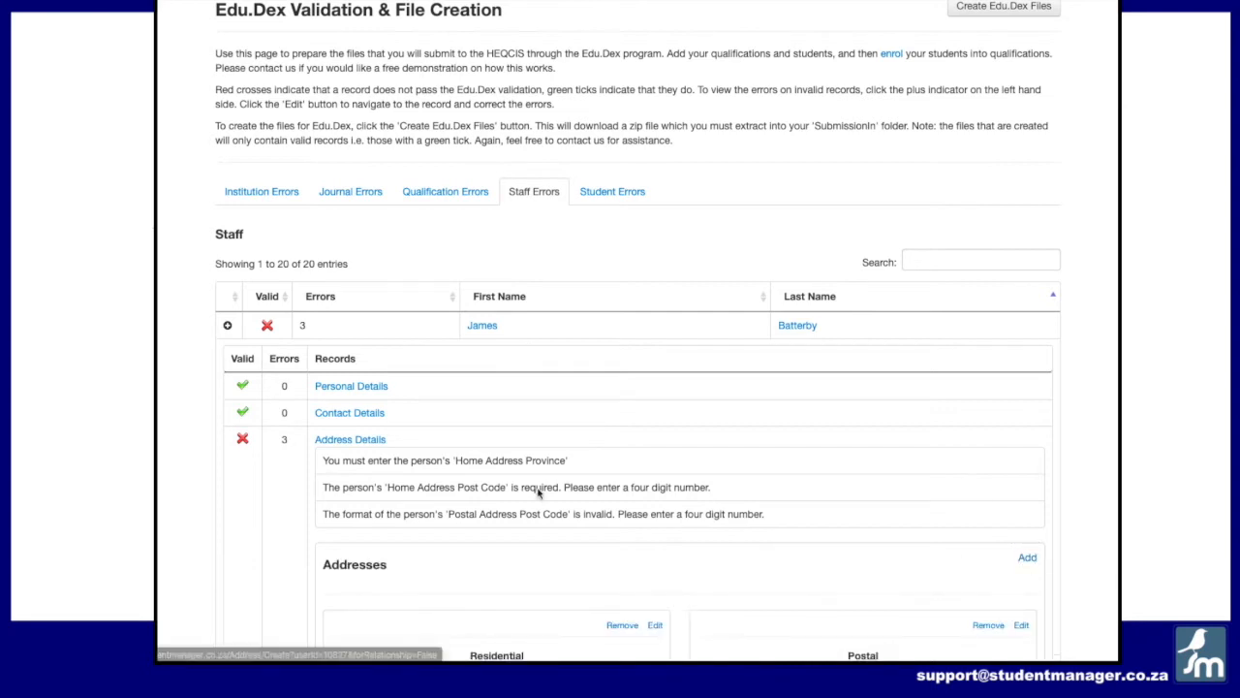
scroll(538, 492, down, 3)
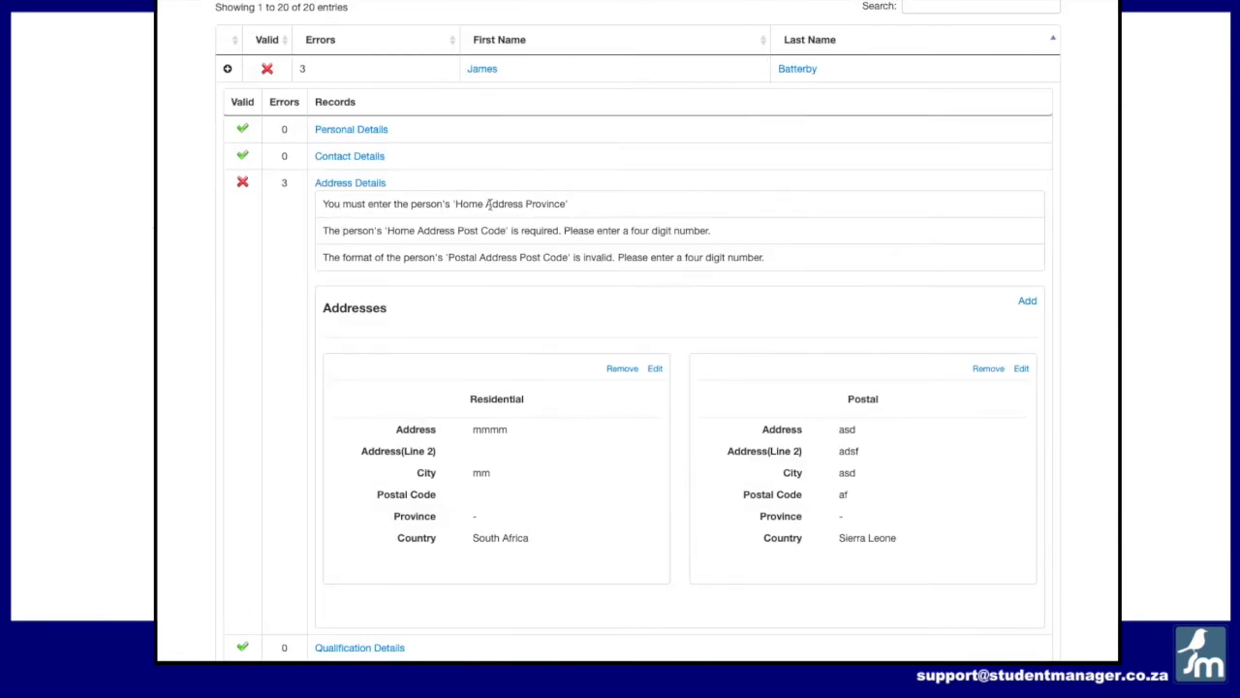
drag(567, 204, 369, 201)
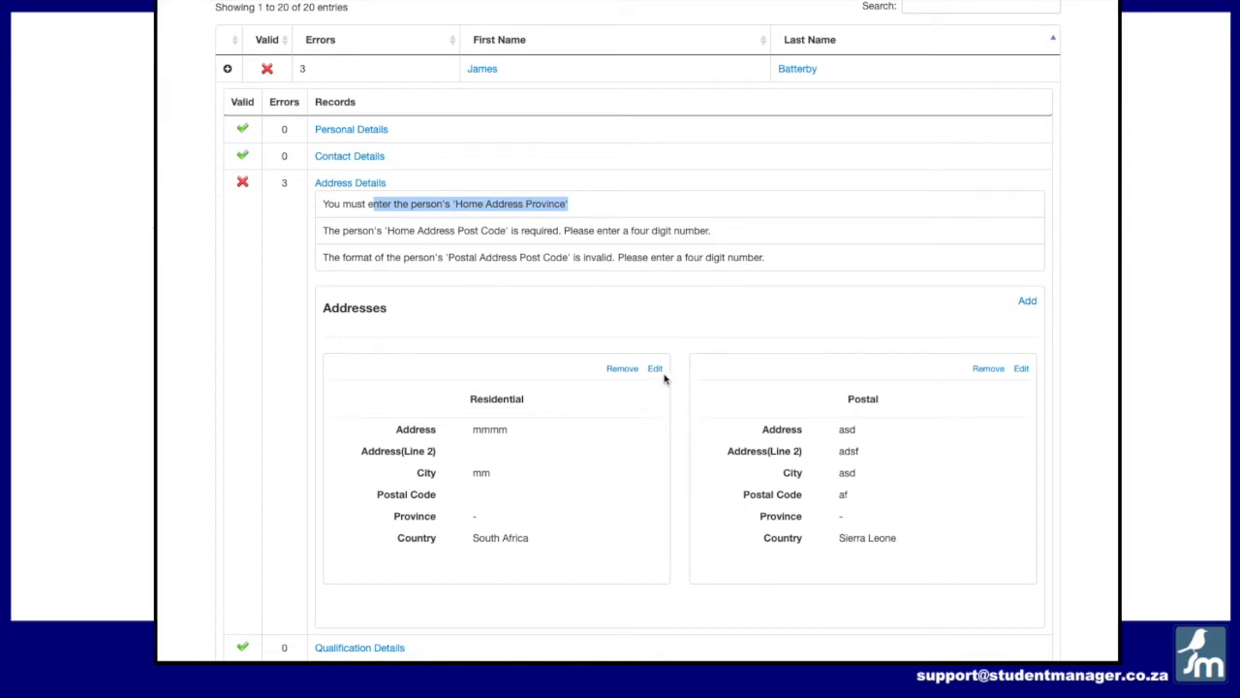
click(654, 368)
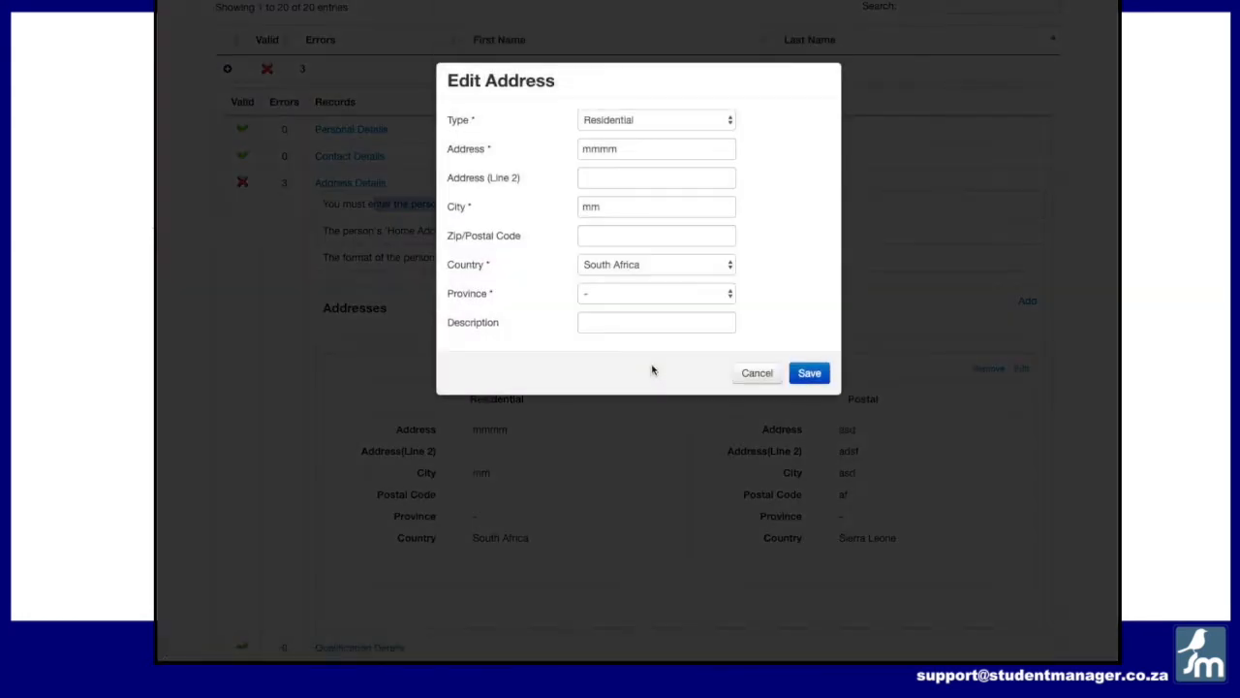
drag(651, 152, 568, 152)
key(BackSpace)
drag(629, 206, 557, 205)
key(BackSpace)
click(783, 217)
click(706, 127)
click(673, 142)
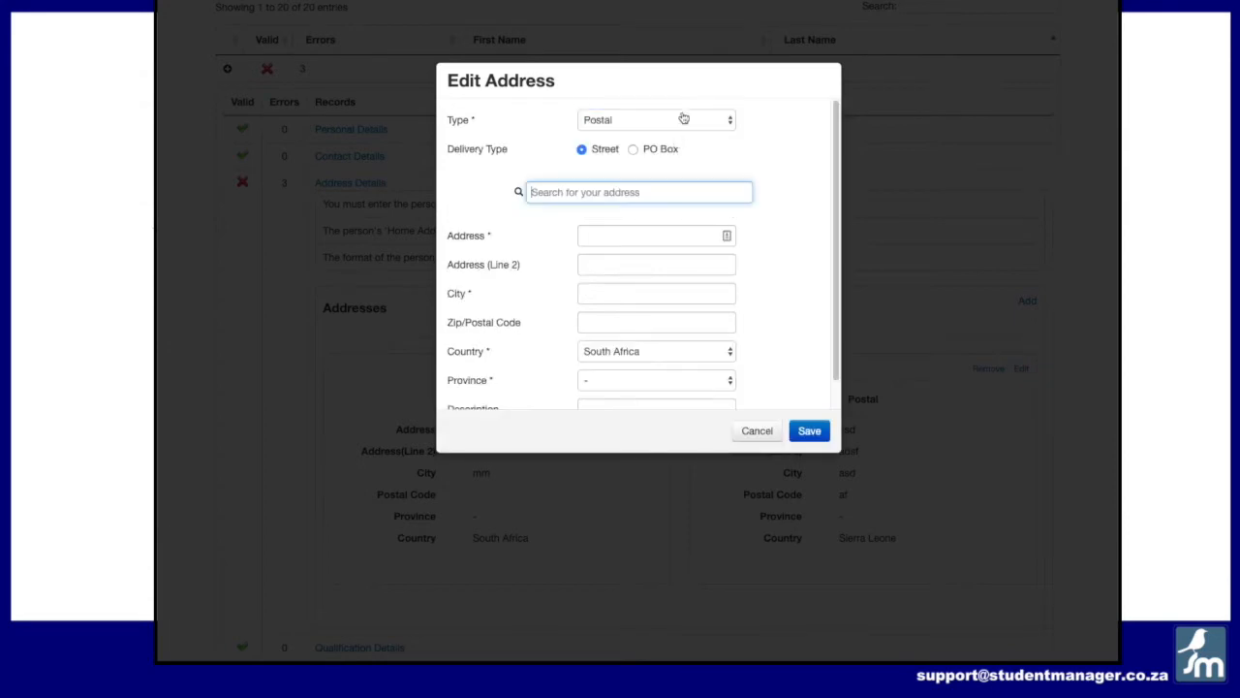
click(682, 122)
click(682, 105)
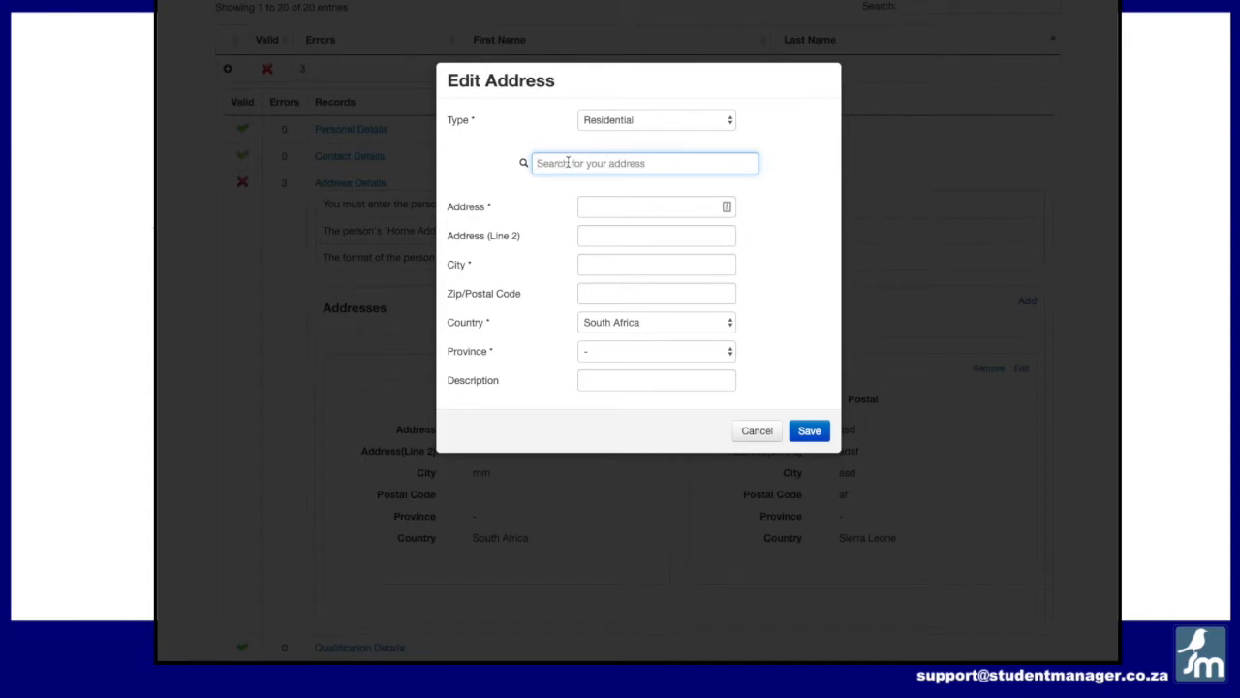
text(22)
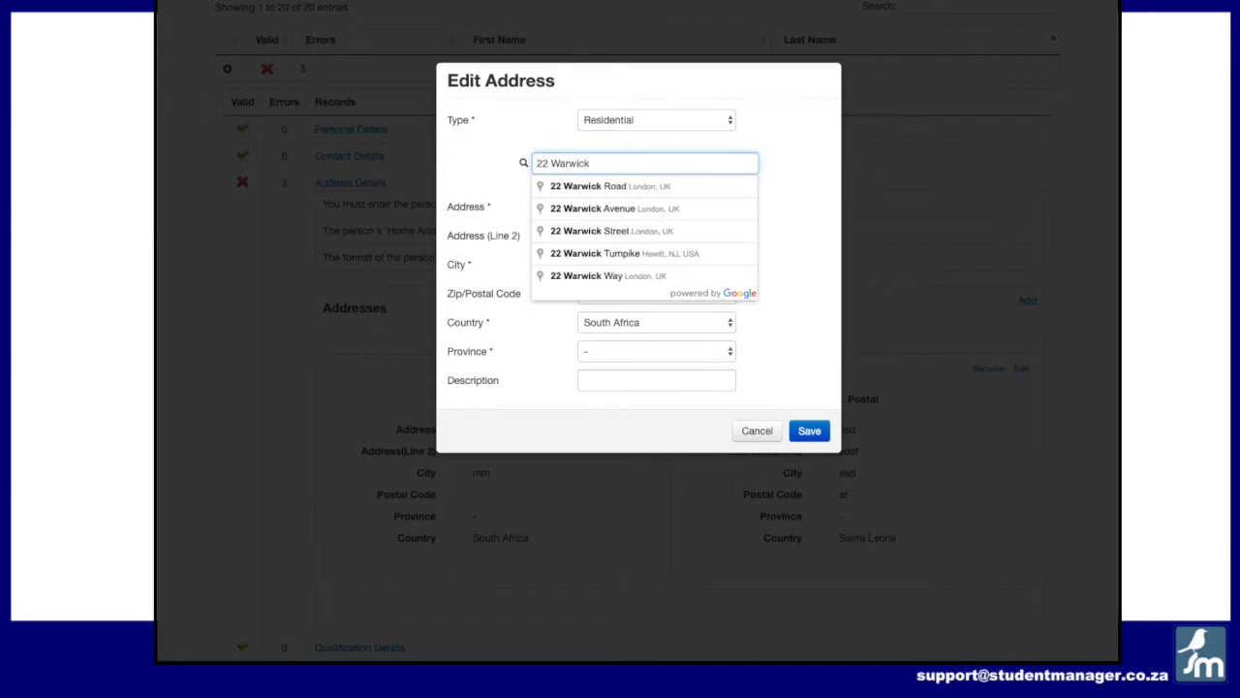
text(oad, South Africa)
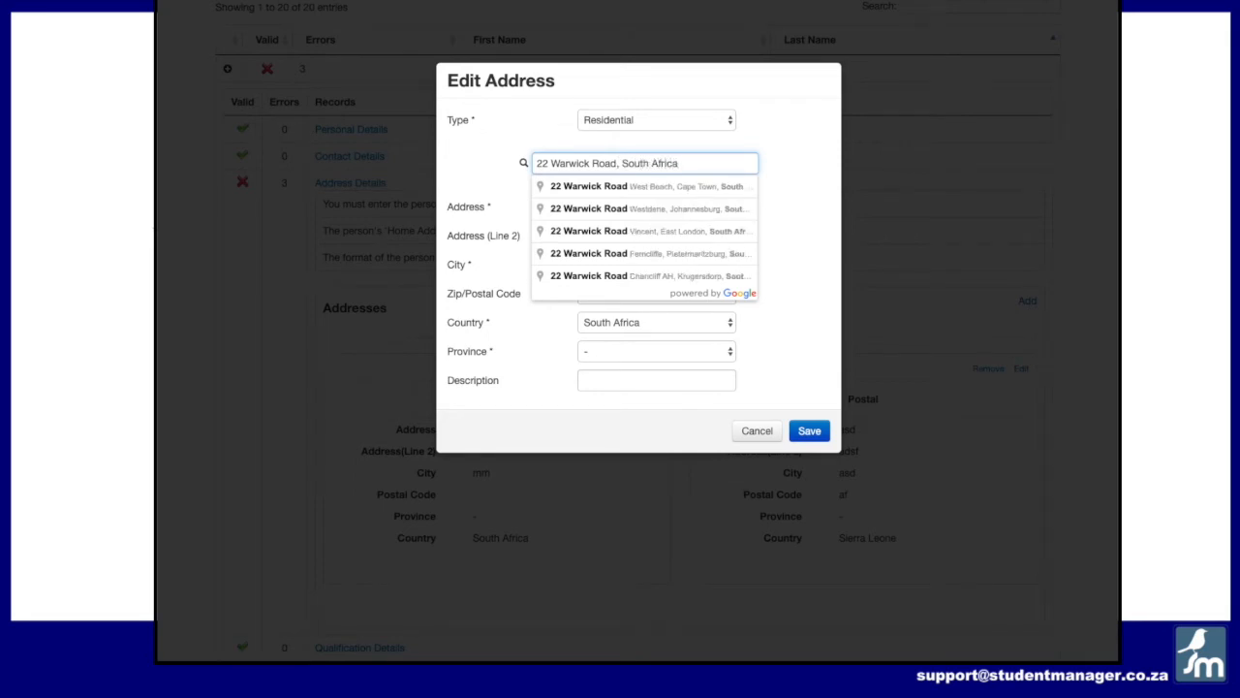
click(583, 186)
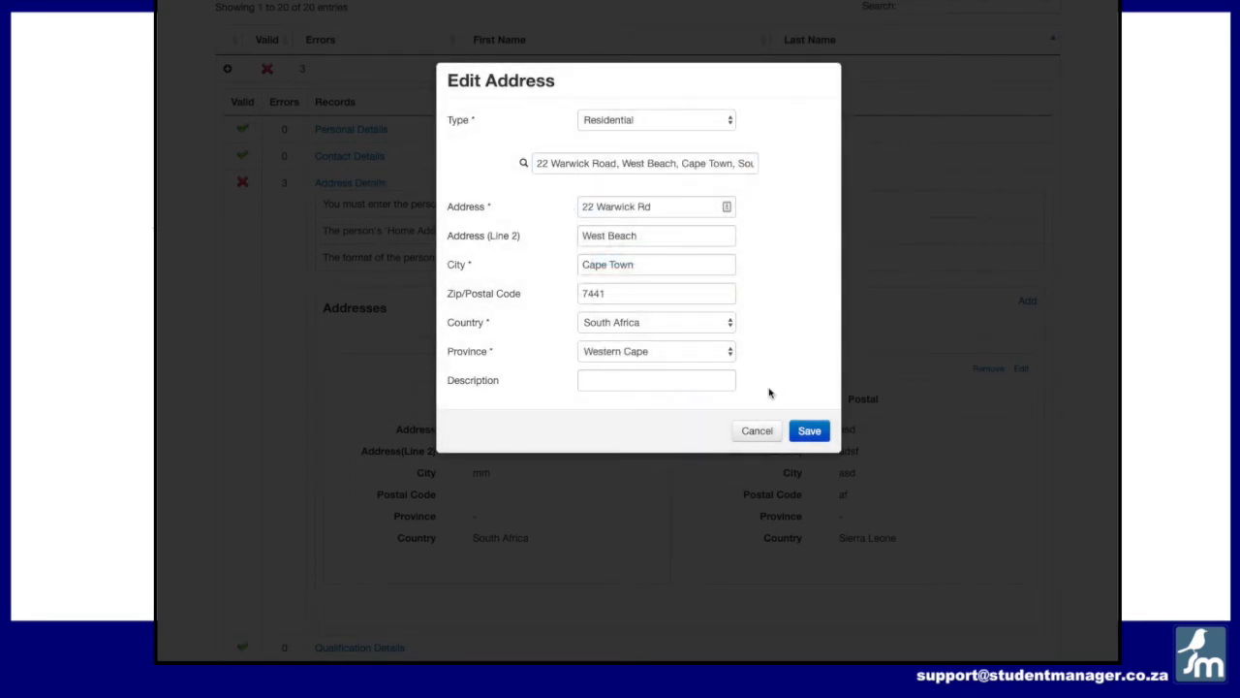
click(809, 430)
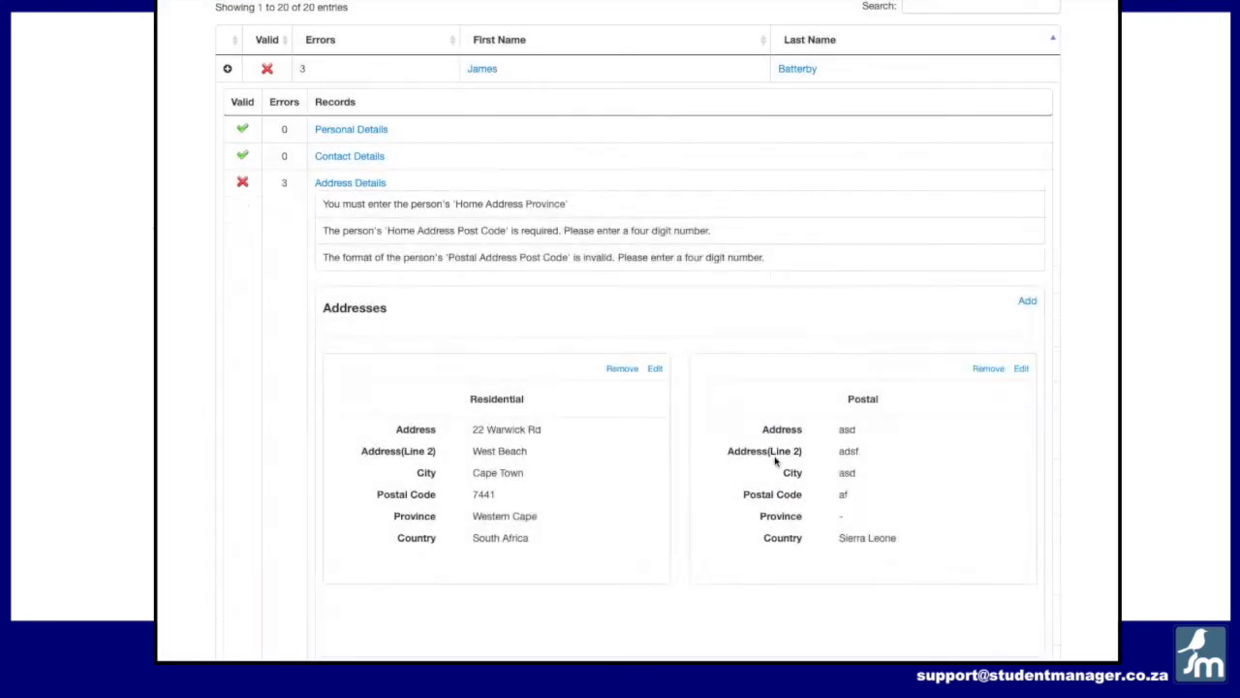
Step: Edit the postal address, set its Zip/Postal Code to 0000, and save
click(343, 186)
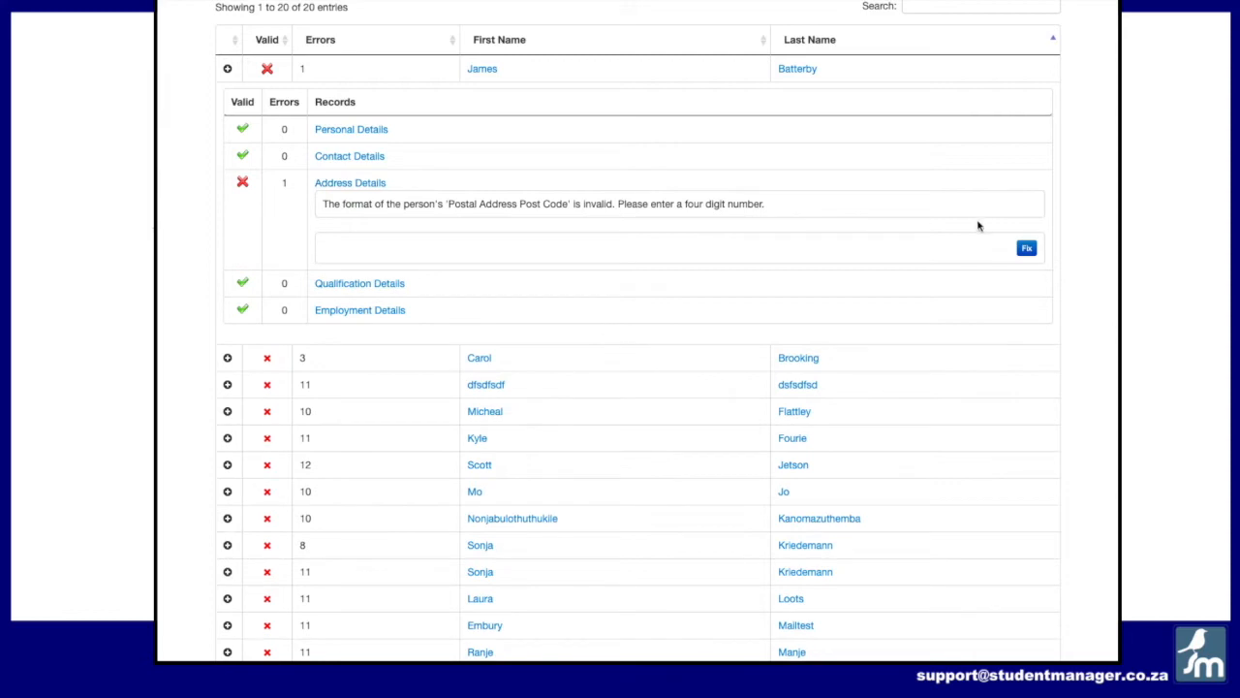
click(1026, 248)
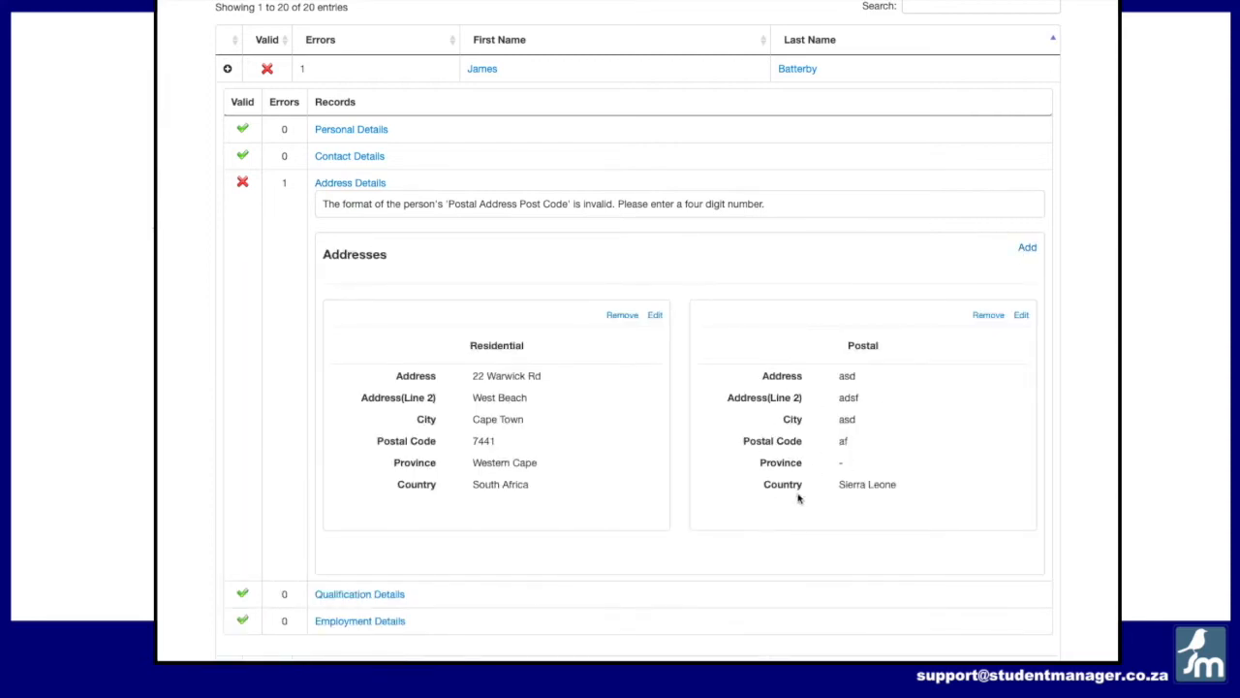
click(1023, 316)
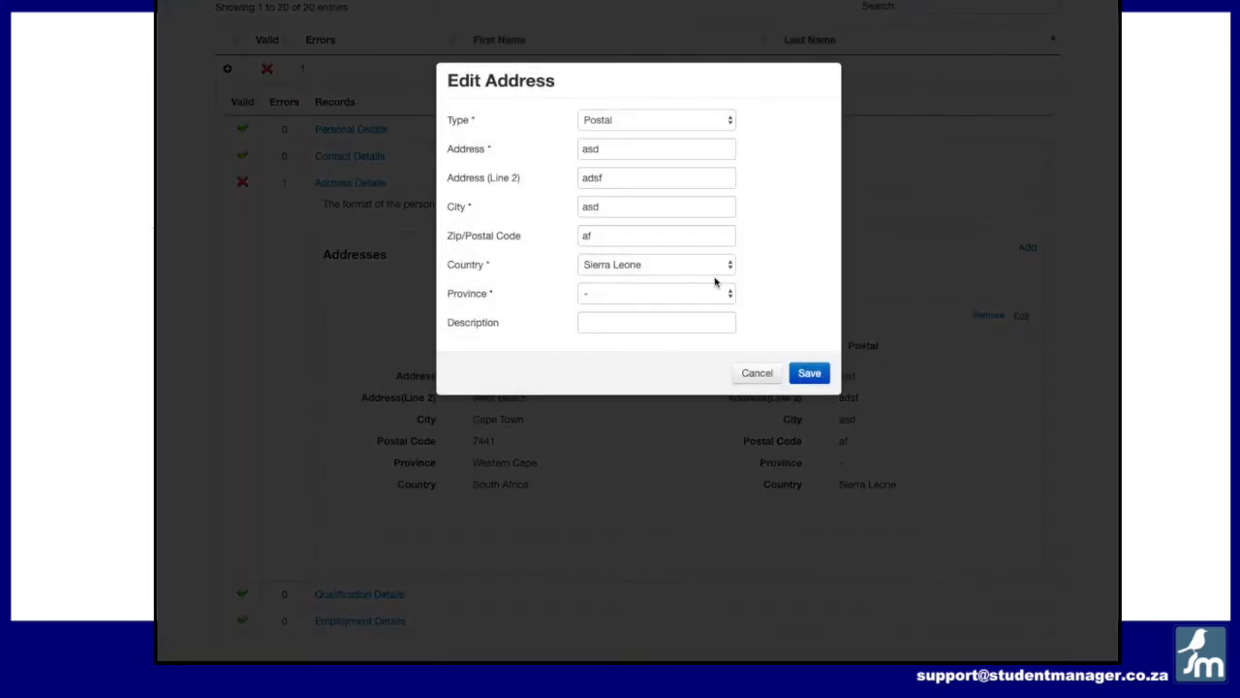
double_click(579, 237)
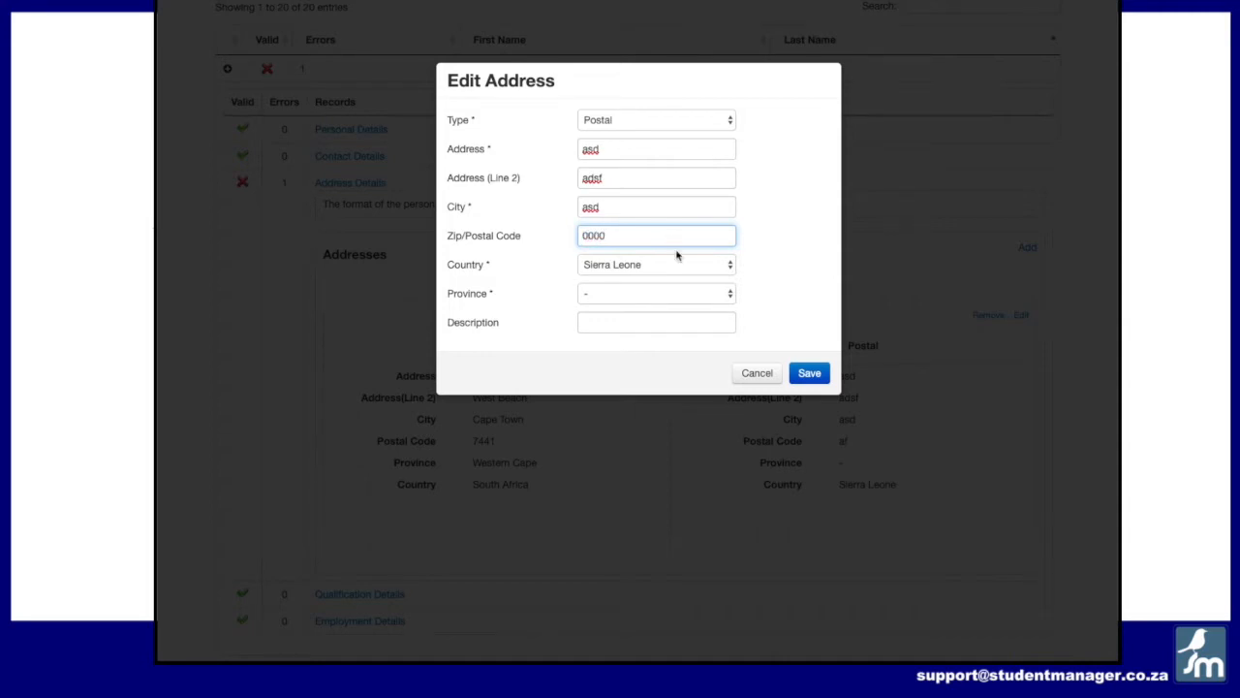
click(807, 377)
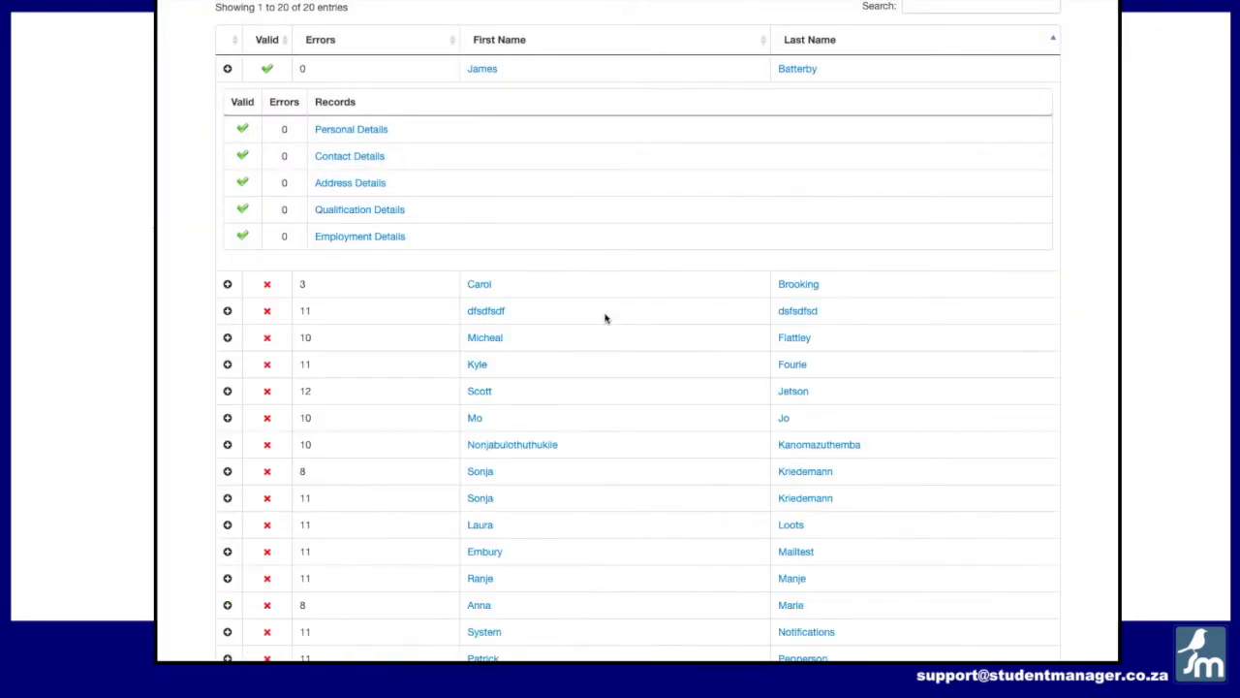
Step: Collapse the now-valid record and expand another invalid staff member's Employment Details errors
click(226, 68)
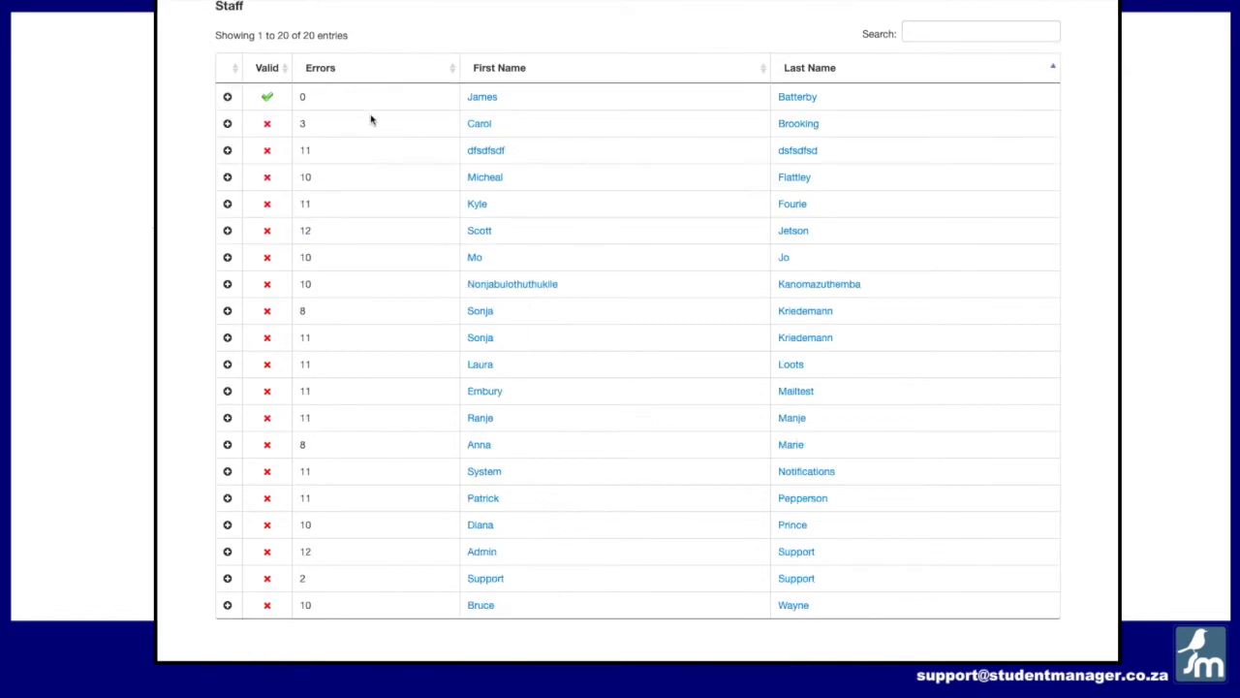
click(228, 179)
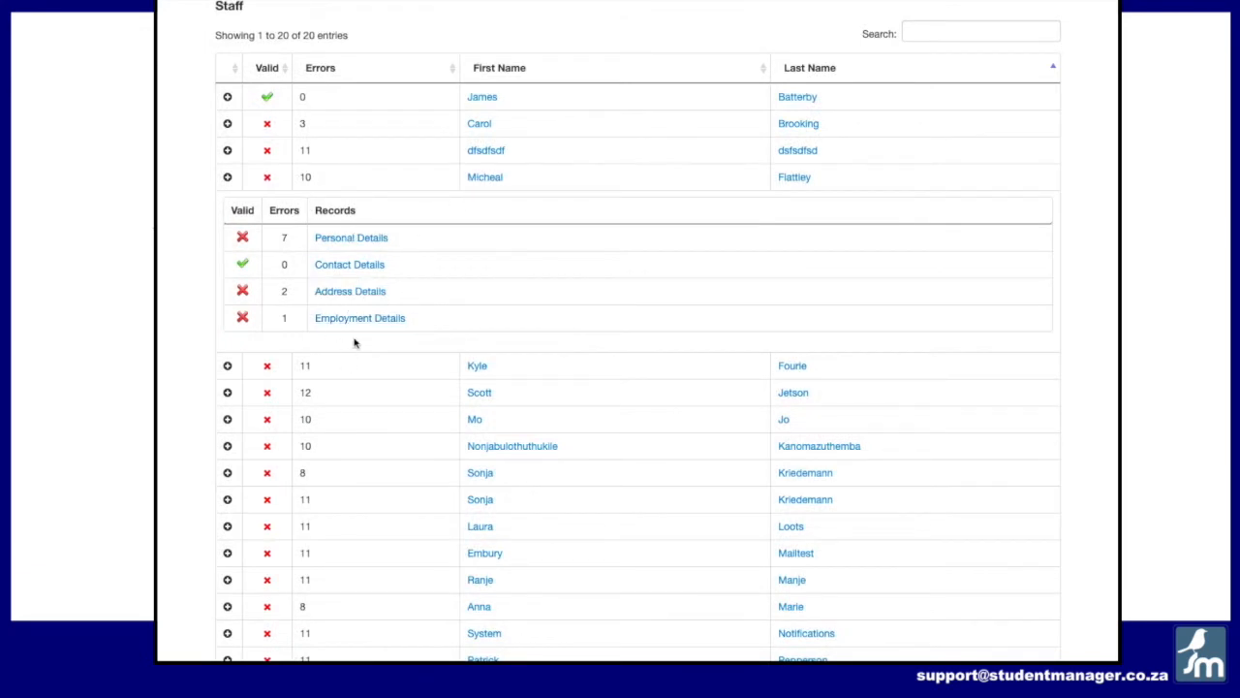
click(356, 323)
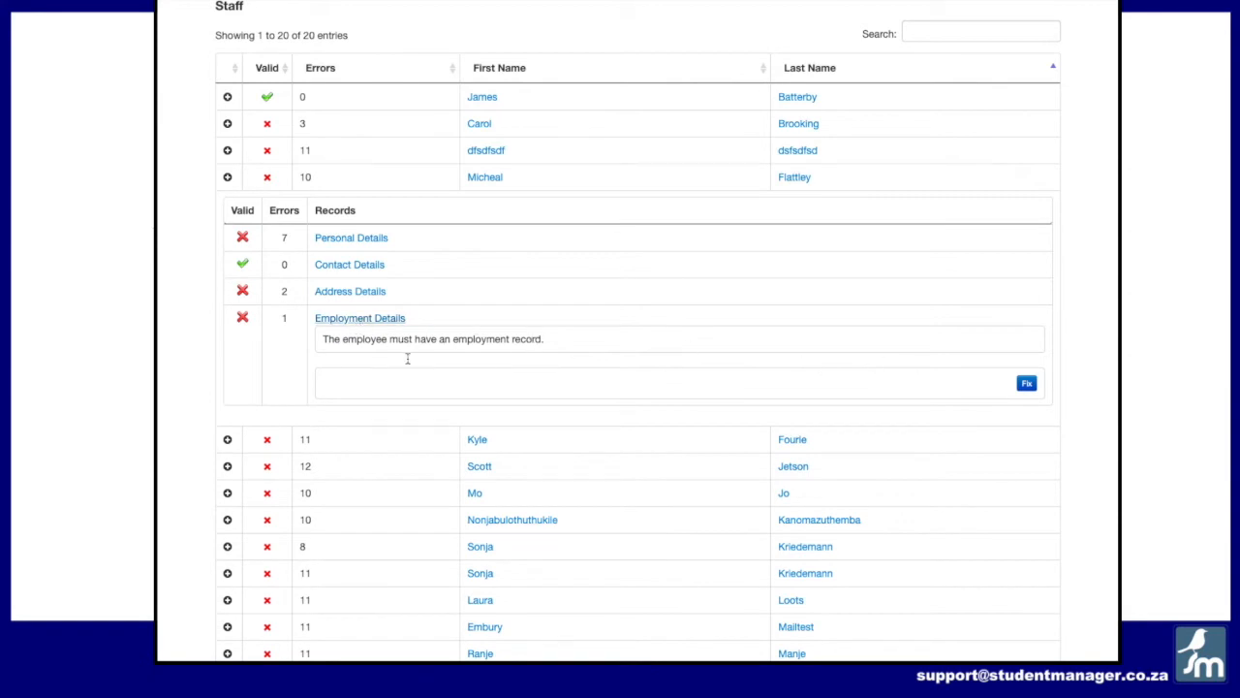
click(1027, 383)
click(1026, 383)
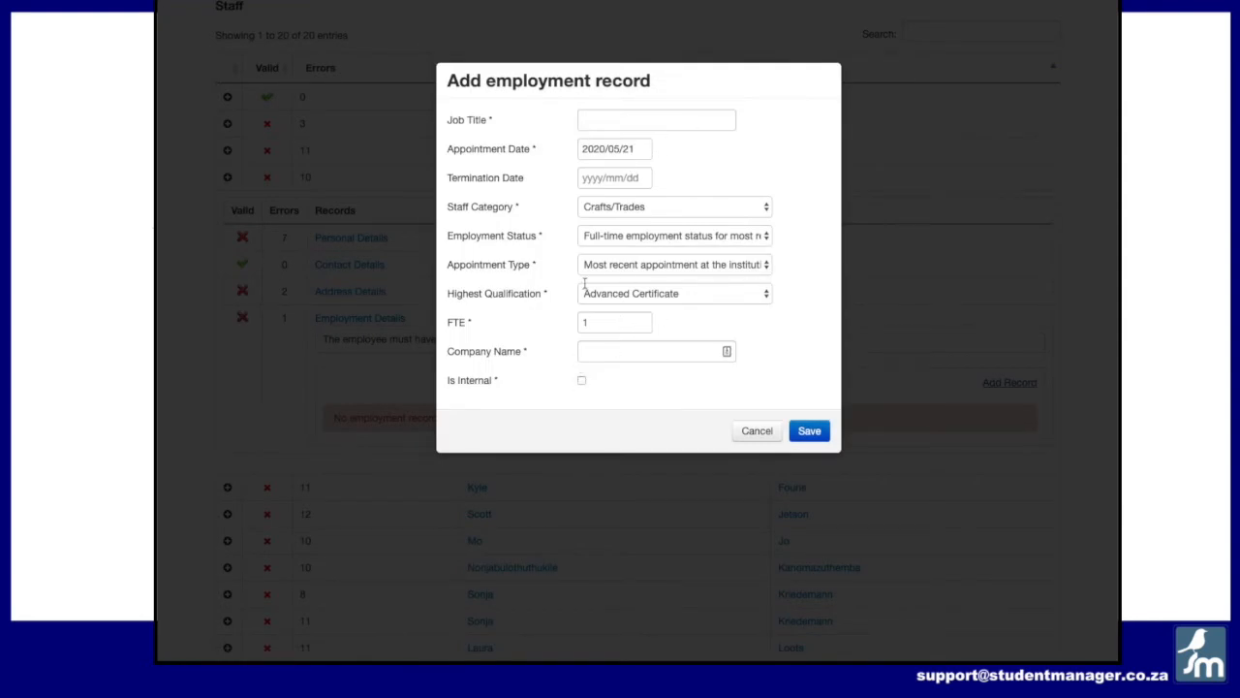
click(596, 124)
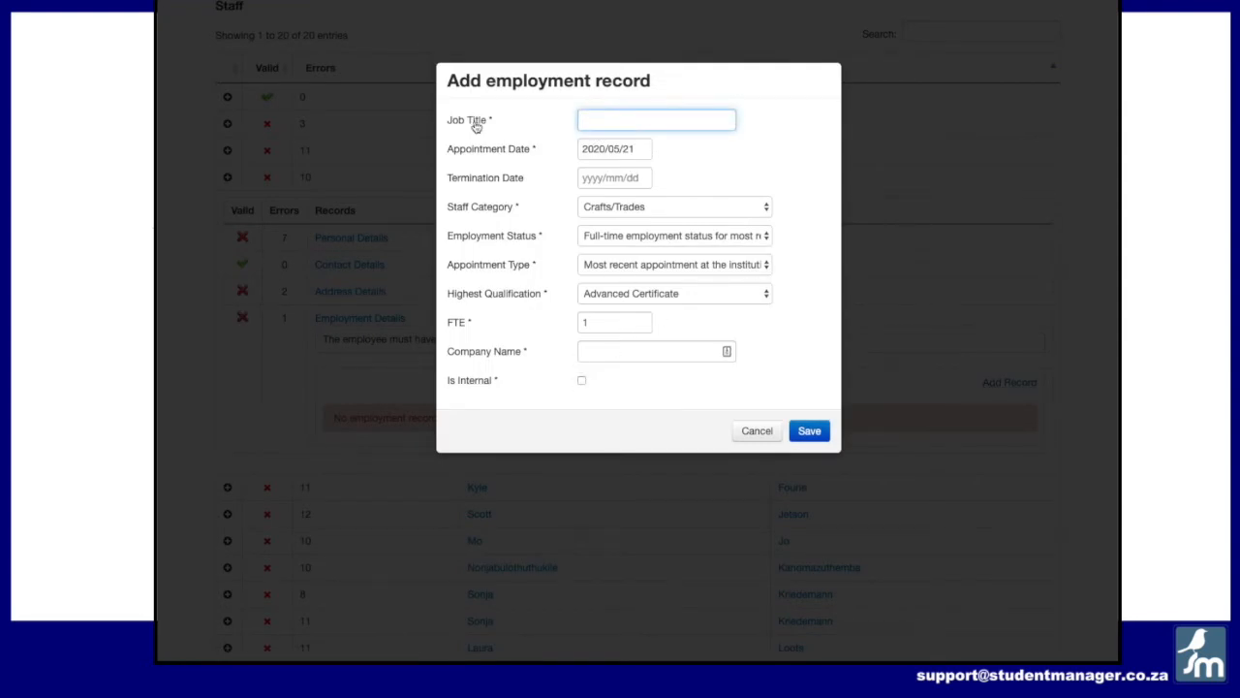
click(639, 148)
click(630, 179)
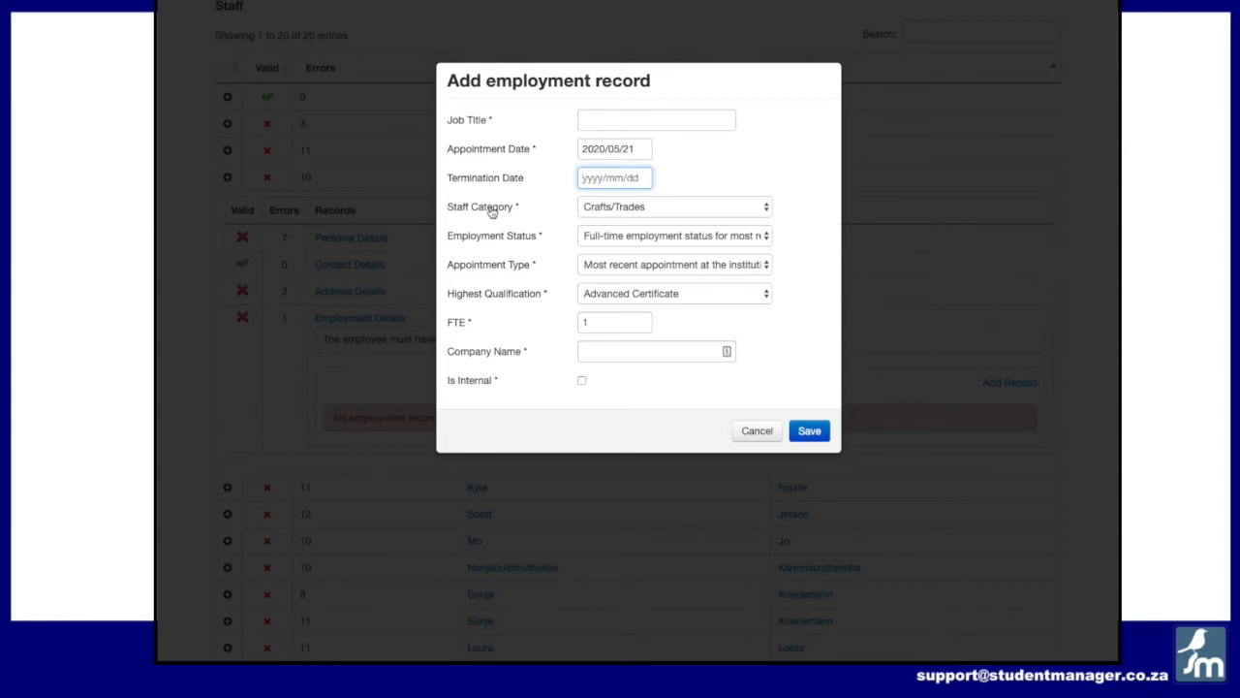
click(616, 208)
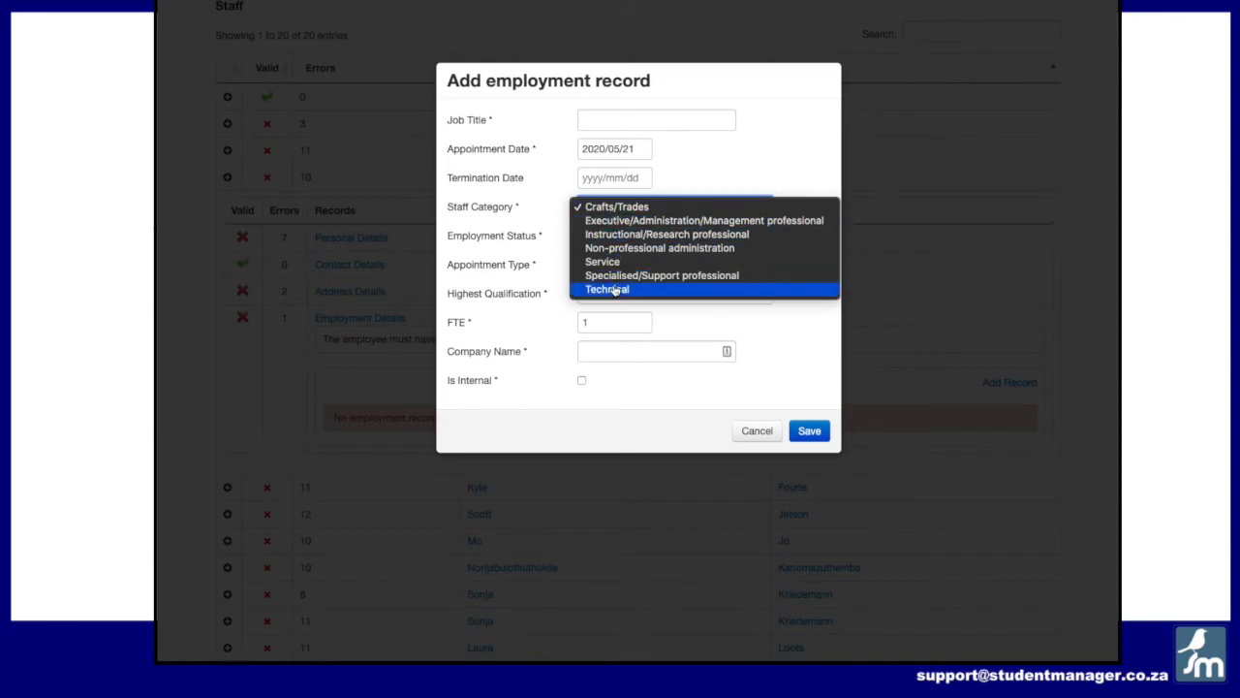
click(552, 287)
click(637, 235)
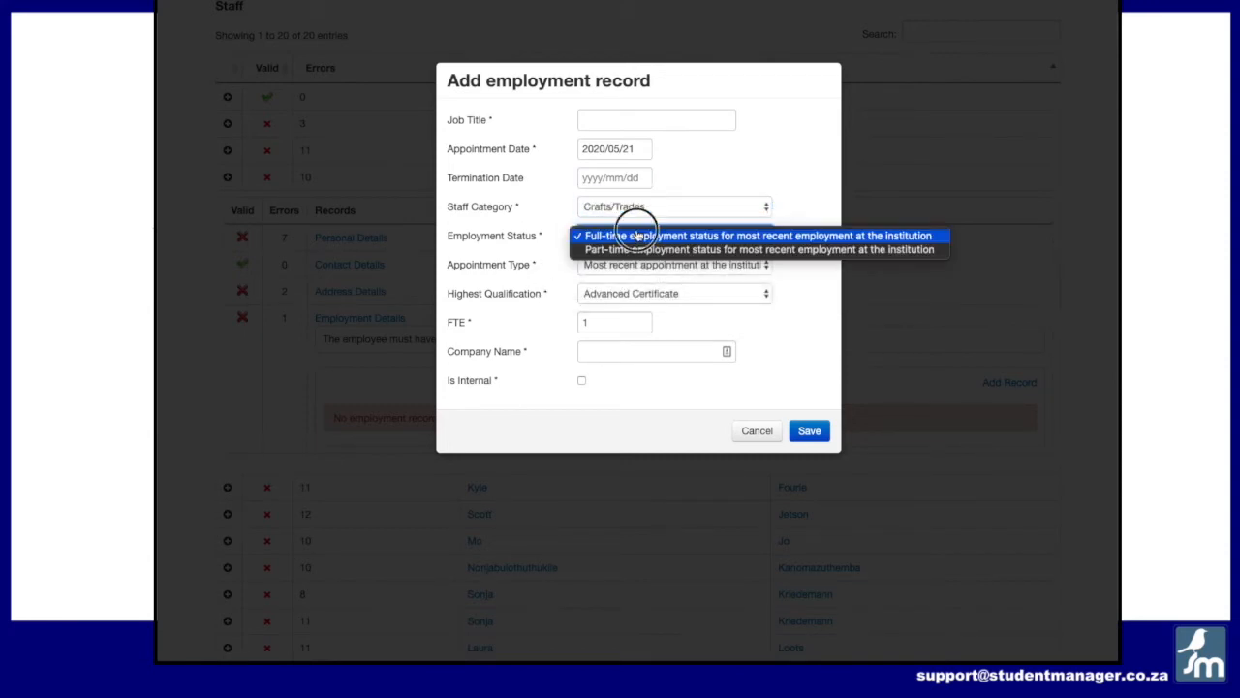
click(582, 274)
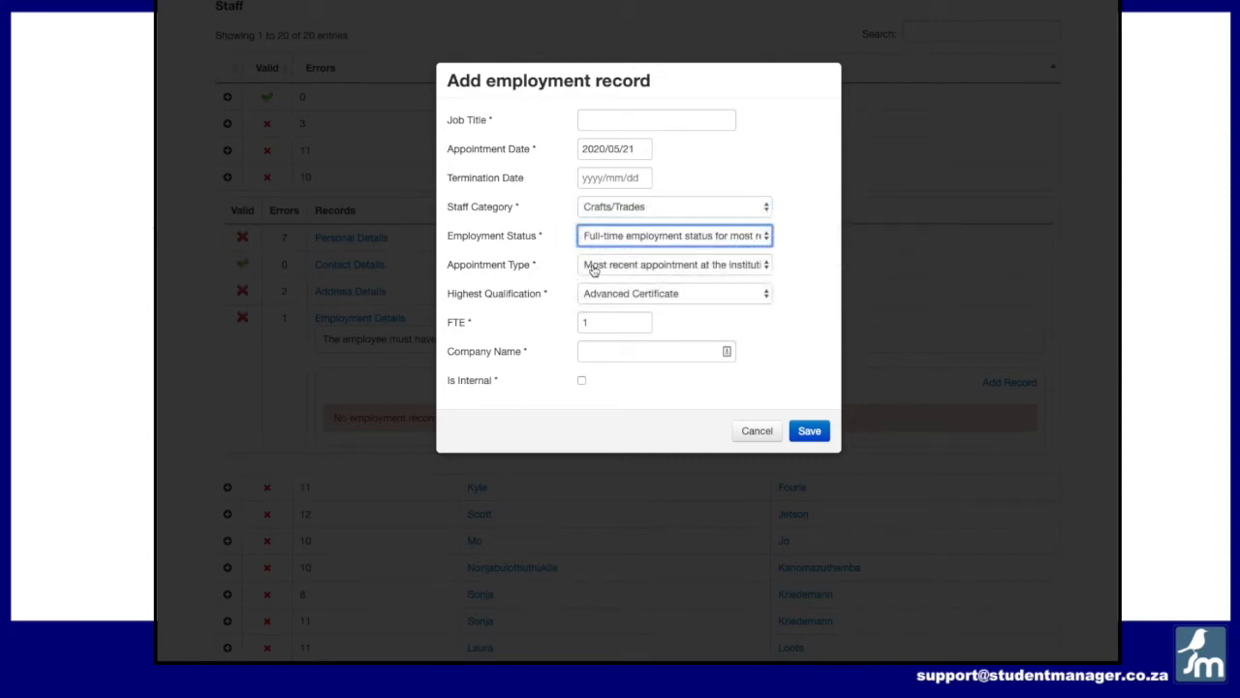
click(595, 271)
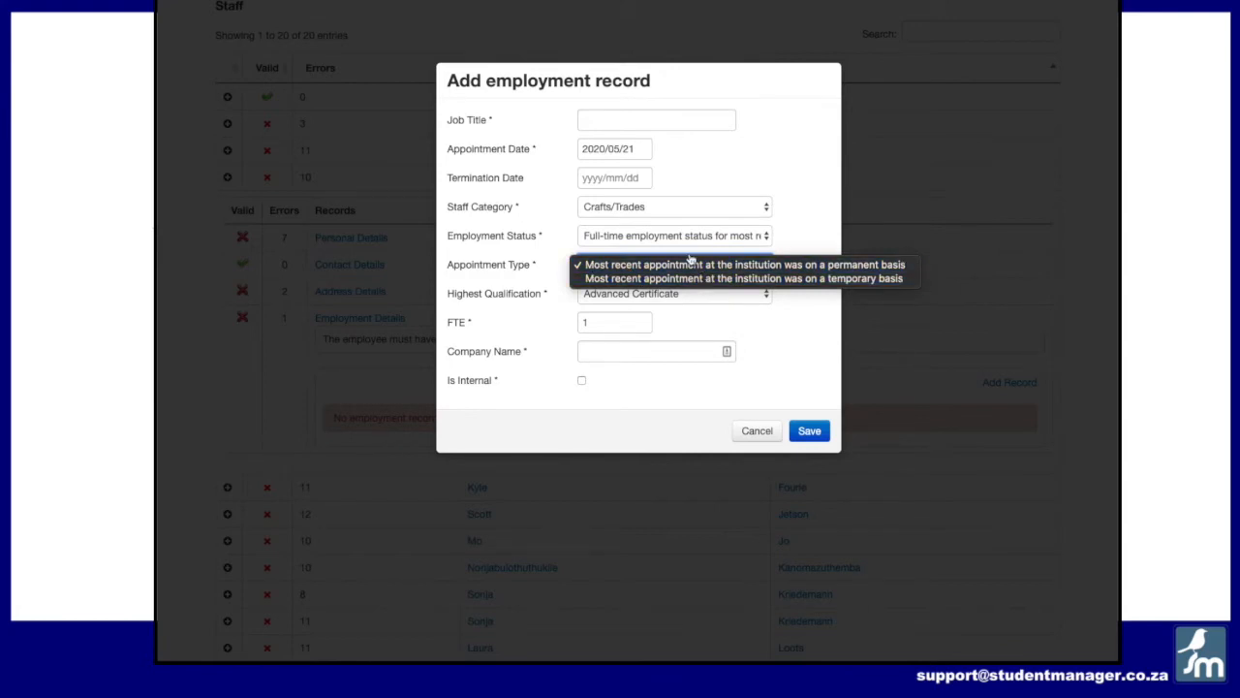
click(528, 294)
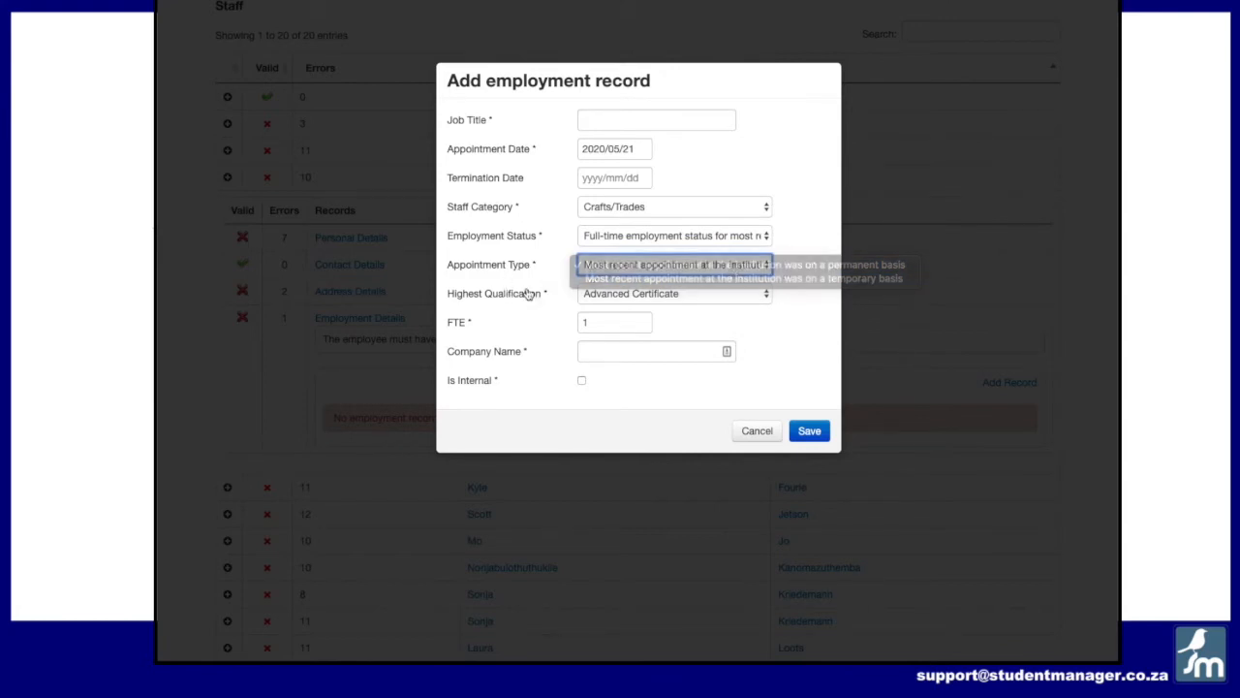
click(618, 293)
click(542, 333)
click(614, 324)
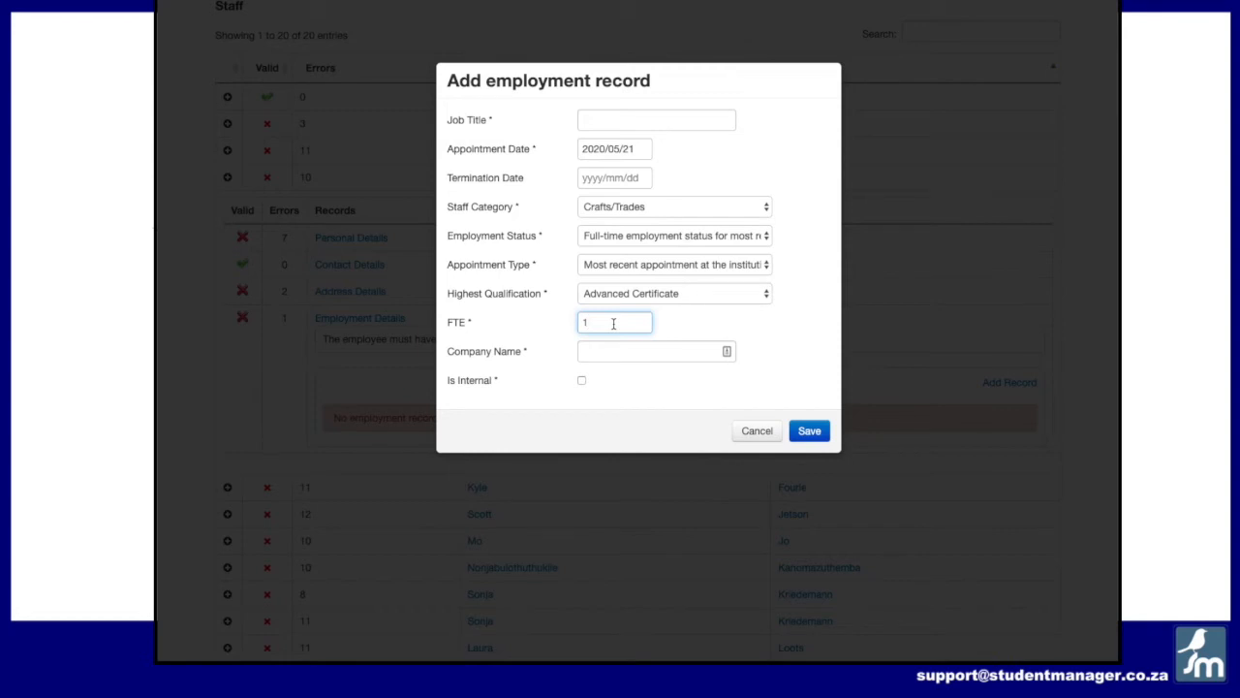
click(641, 354)
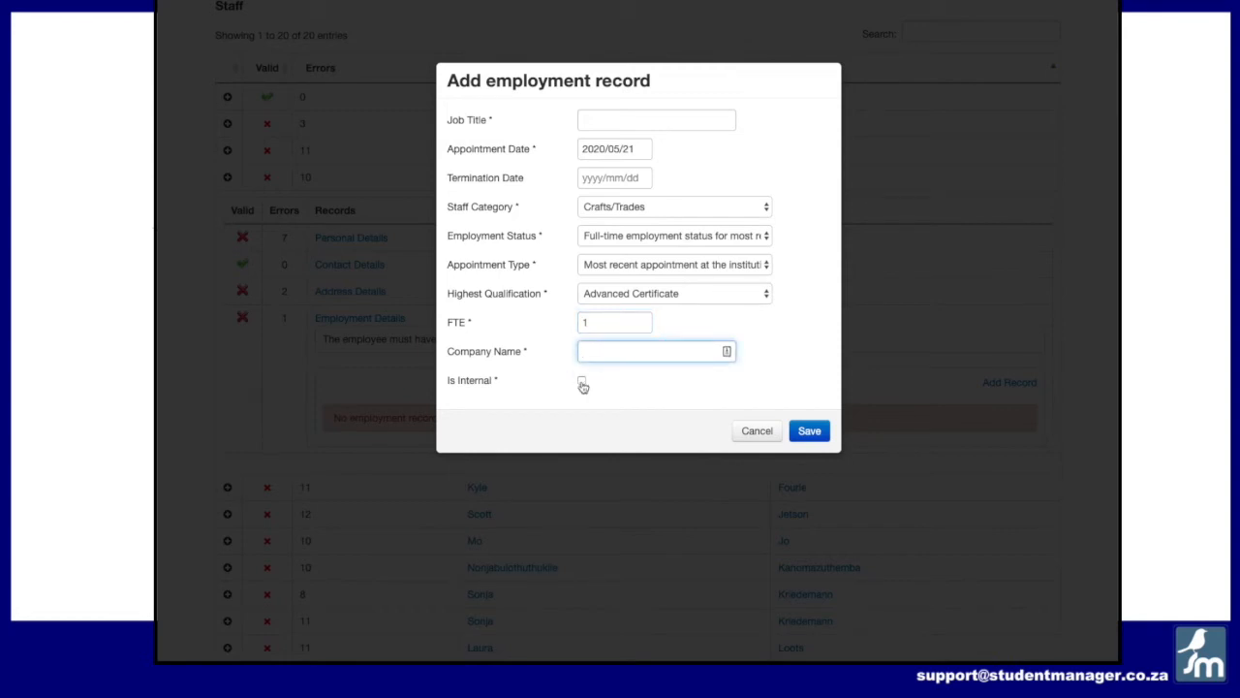
click(679, 356)
click(719, 390)
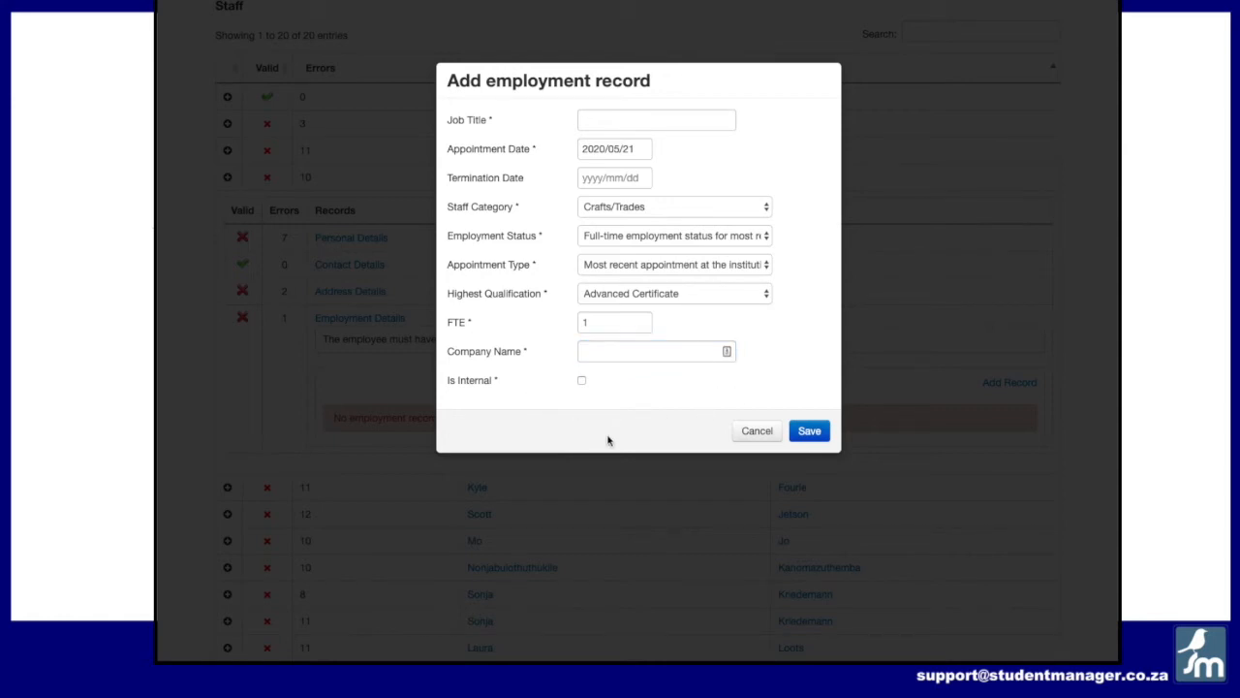
click(614, 354)
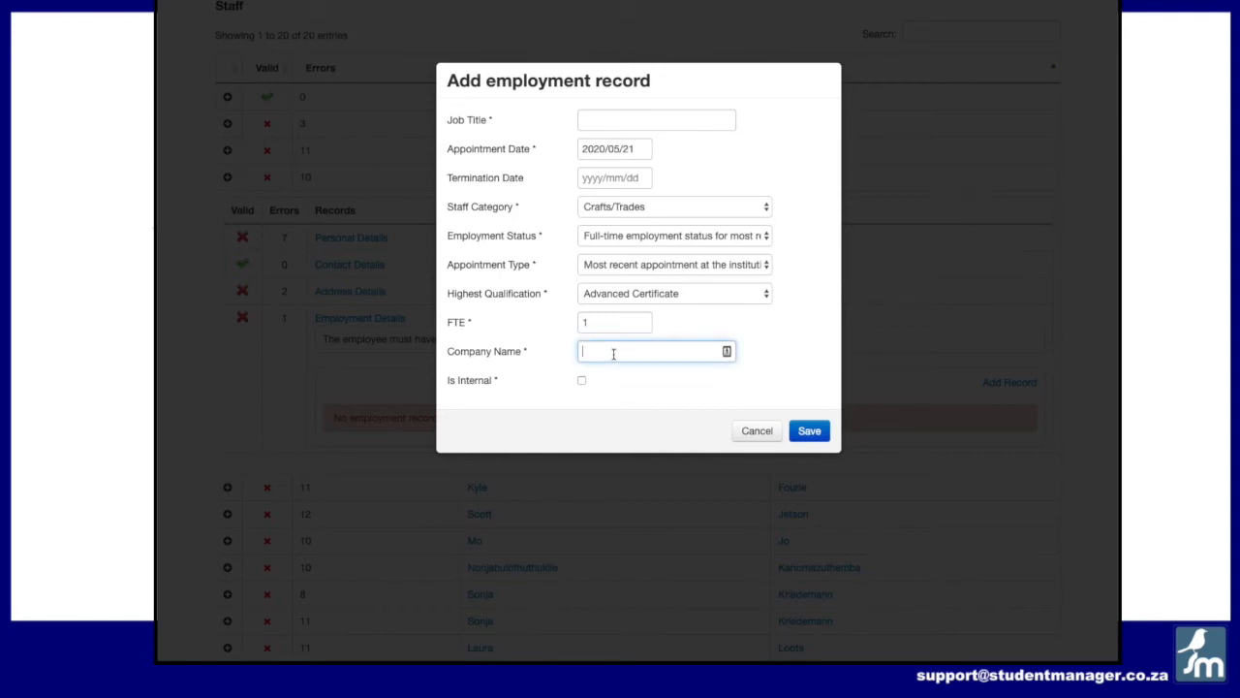
click(757, 432)
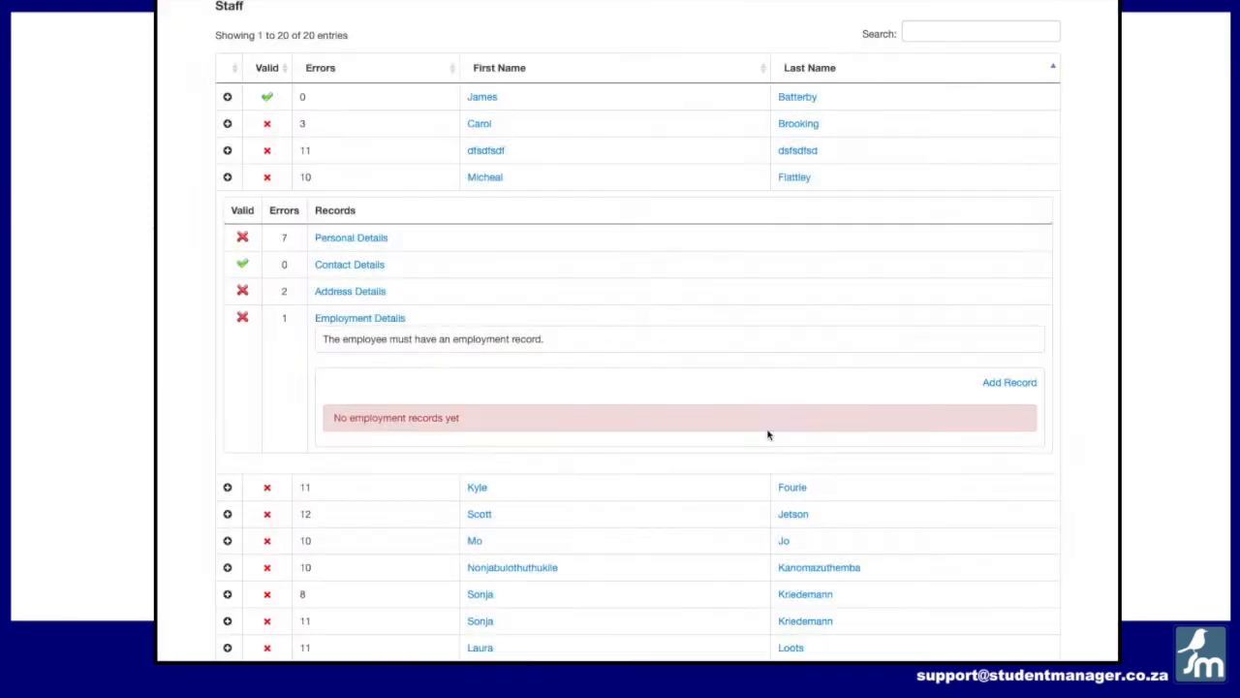
scroll(358, 321, up, 1)
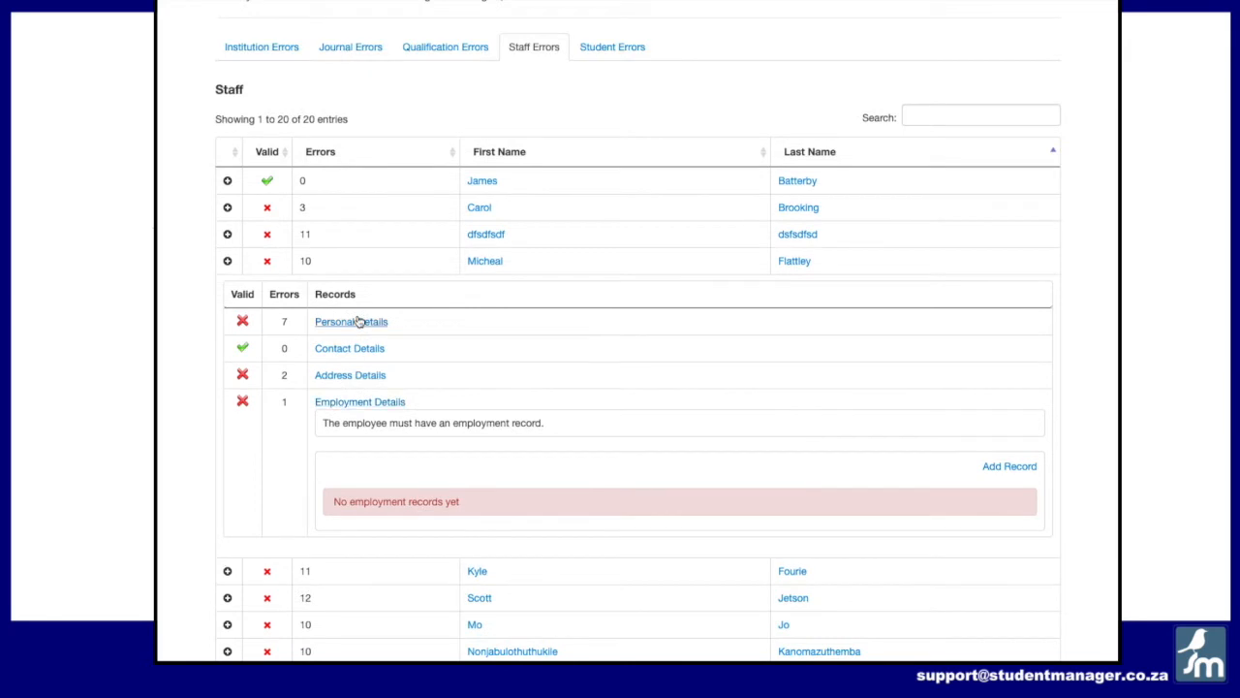
click(227, 261)
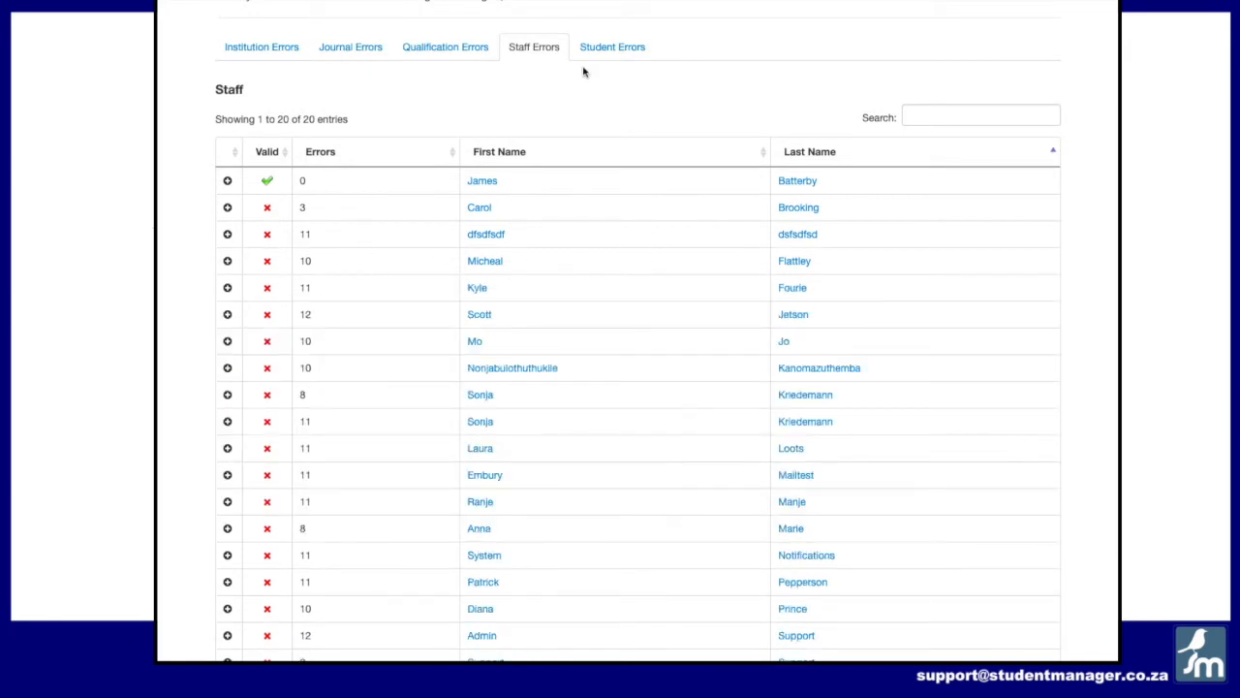
Step: Open the Student Errors list and filter it by Hilton campus, Test Qualification 1 (Competency) and its 2018 intake
scroll(561, 64, up, 1)
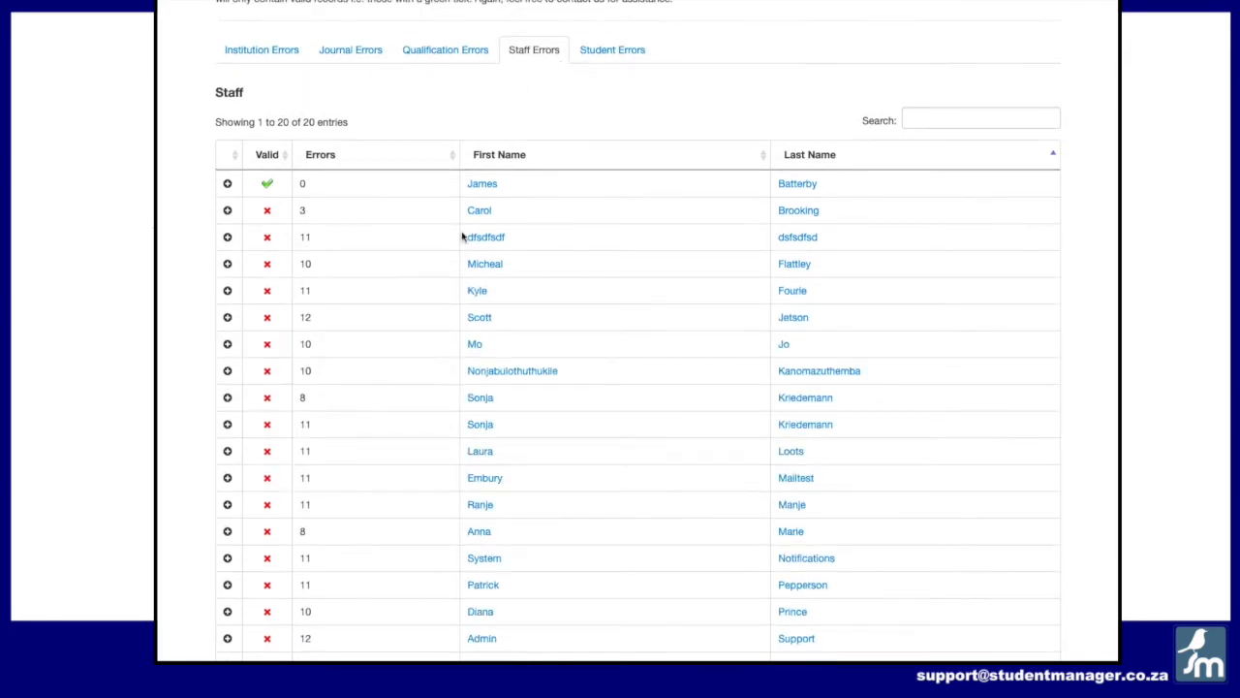
click(601, 53)
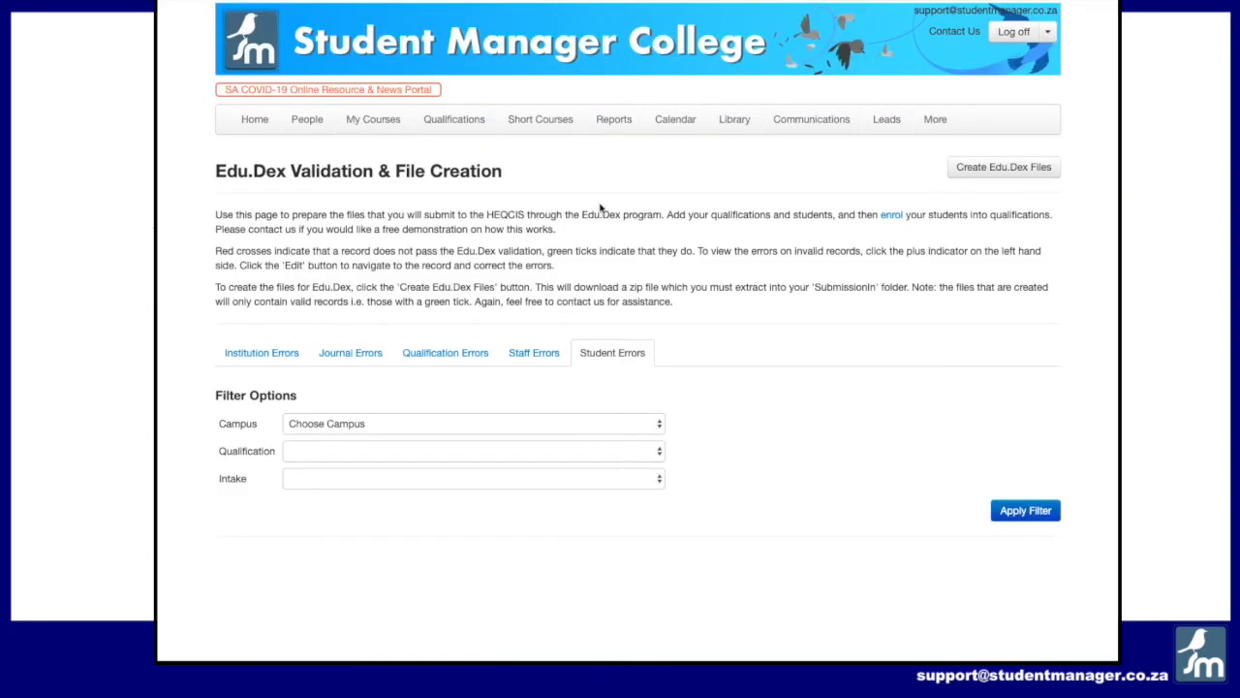
click(423, 426)
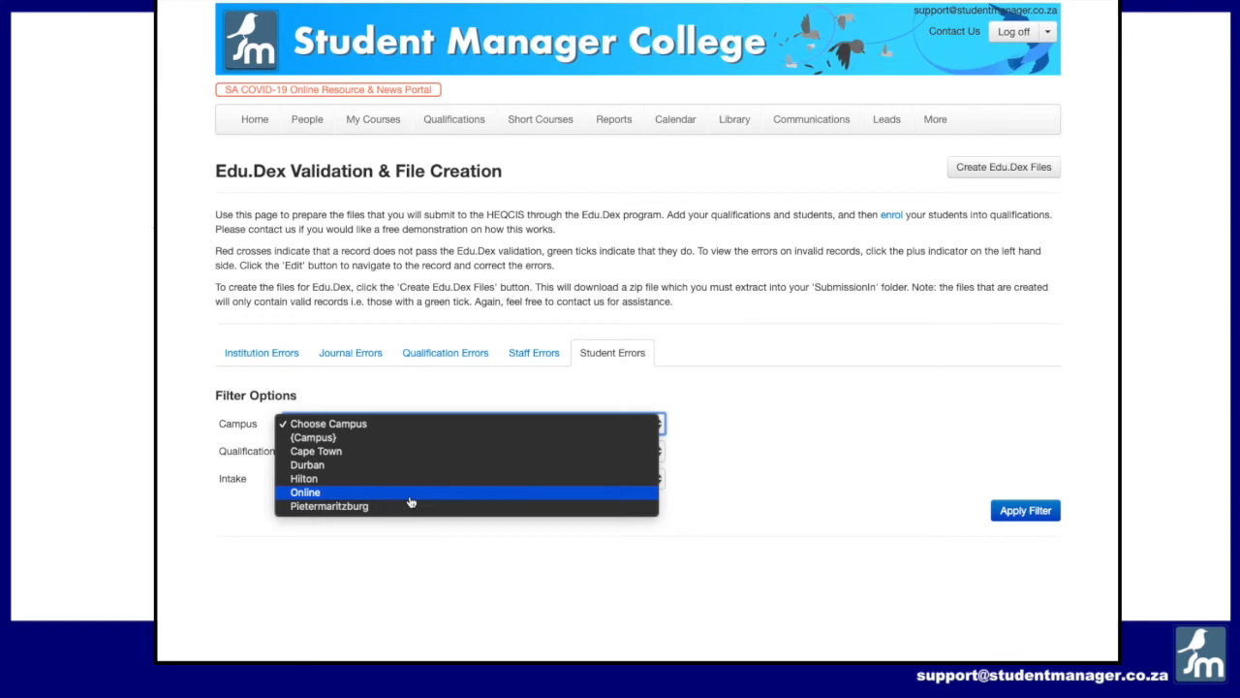
click(407, 479)
click(410, 449)
click(408, 478)
click(407, 480)
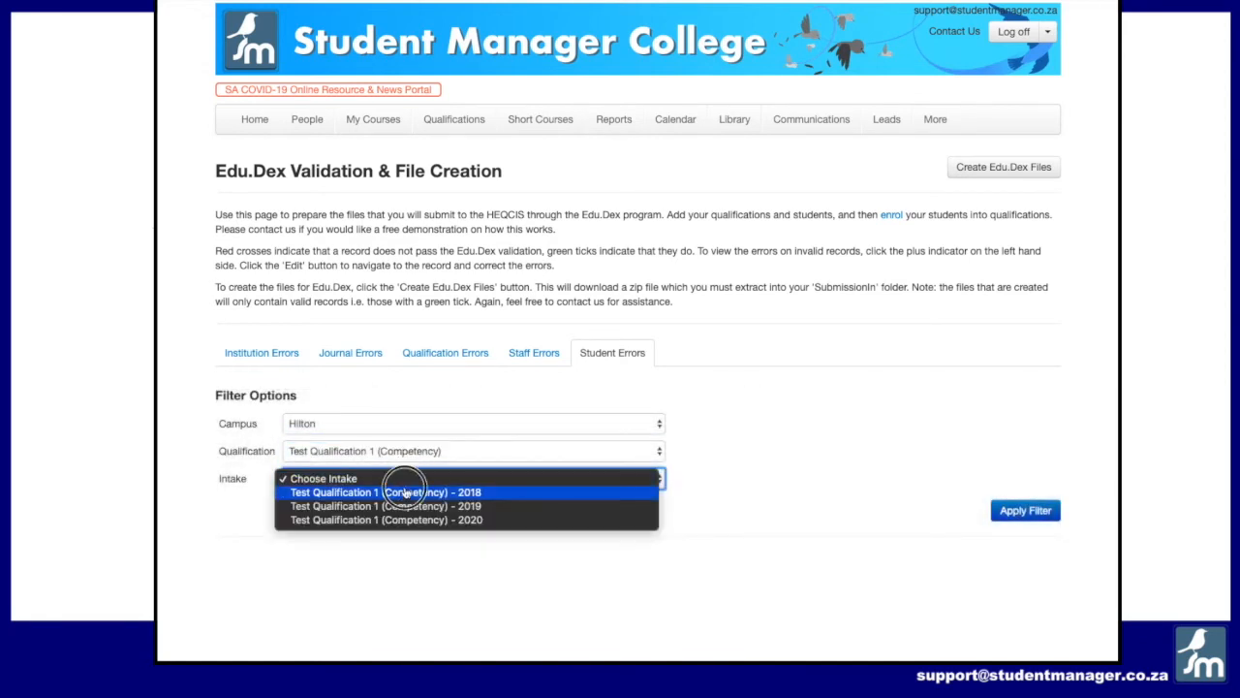
click(406, 492)
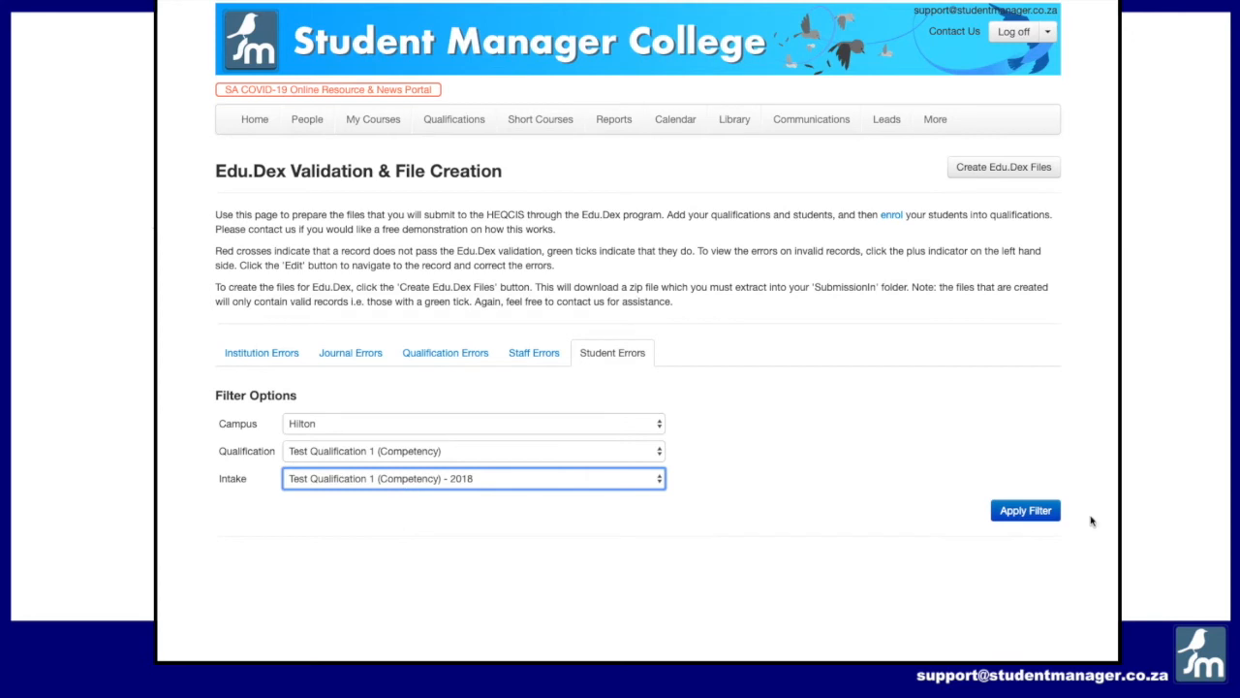
click(1030, 513)
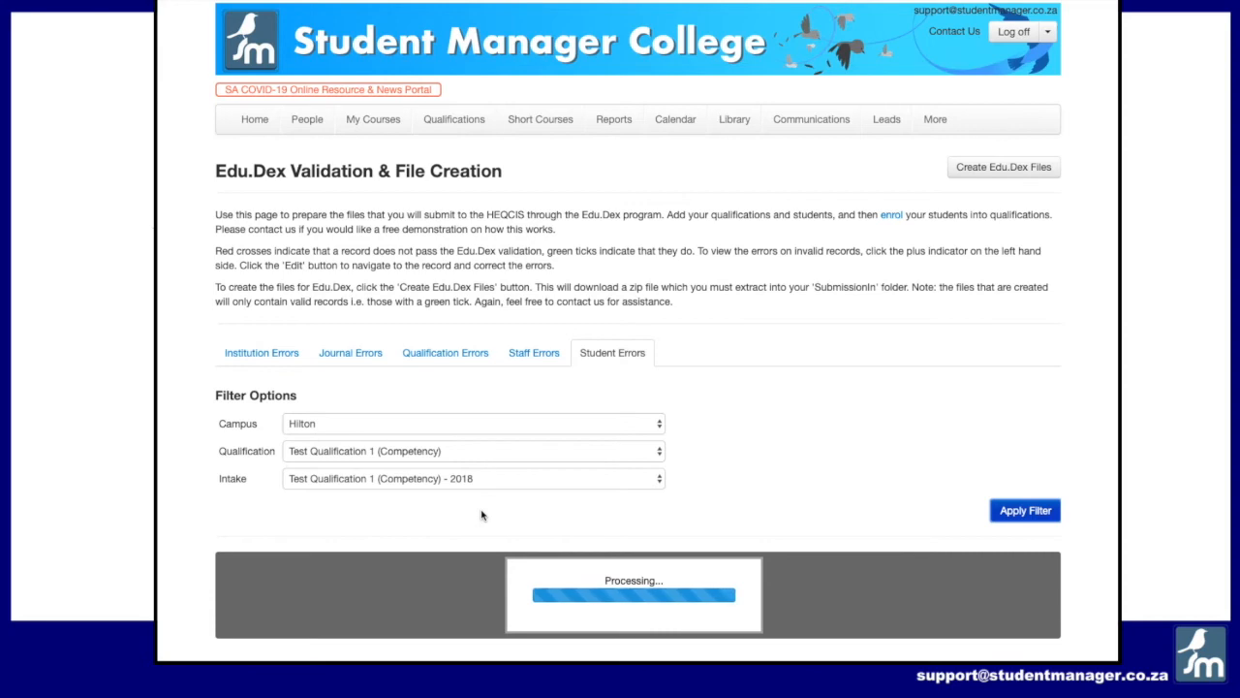
Step: Expand the first student's errors and examine the Personal Details errors and record
scroll(585, 509, down, 3)
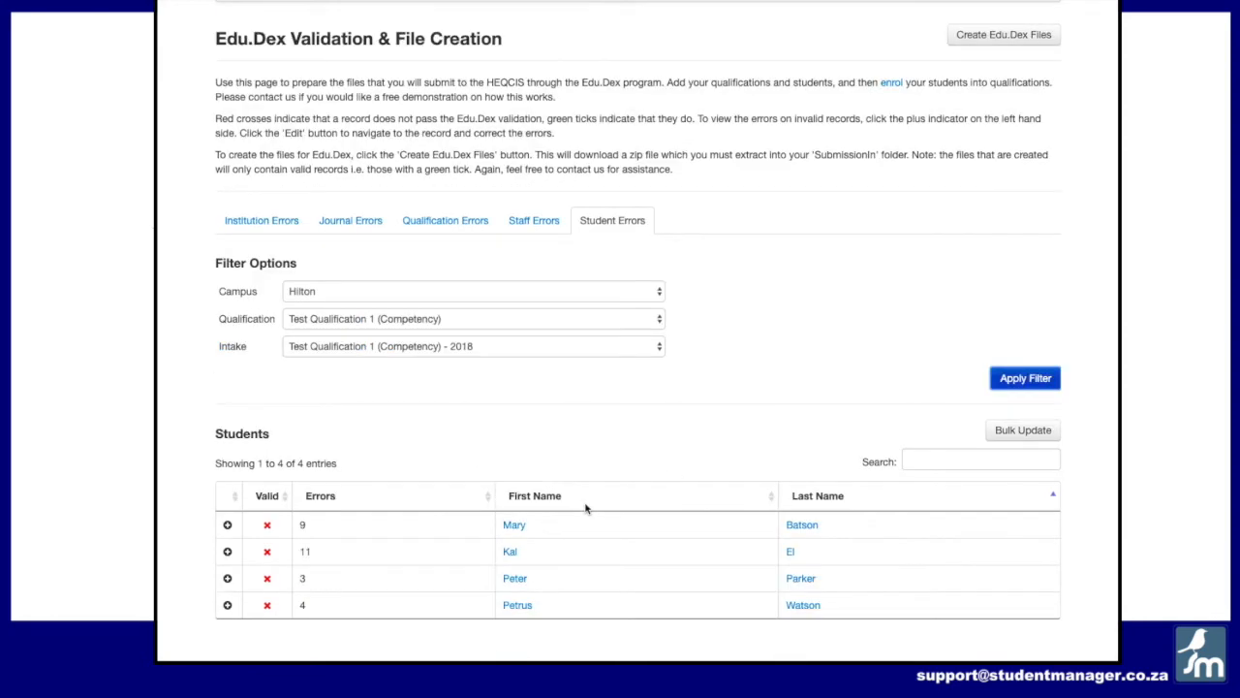
click(227, 525)
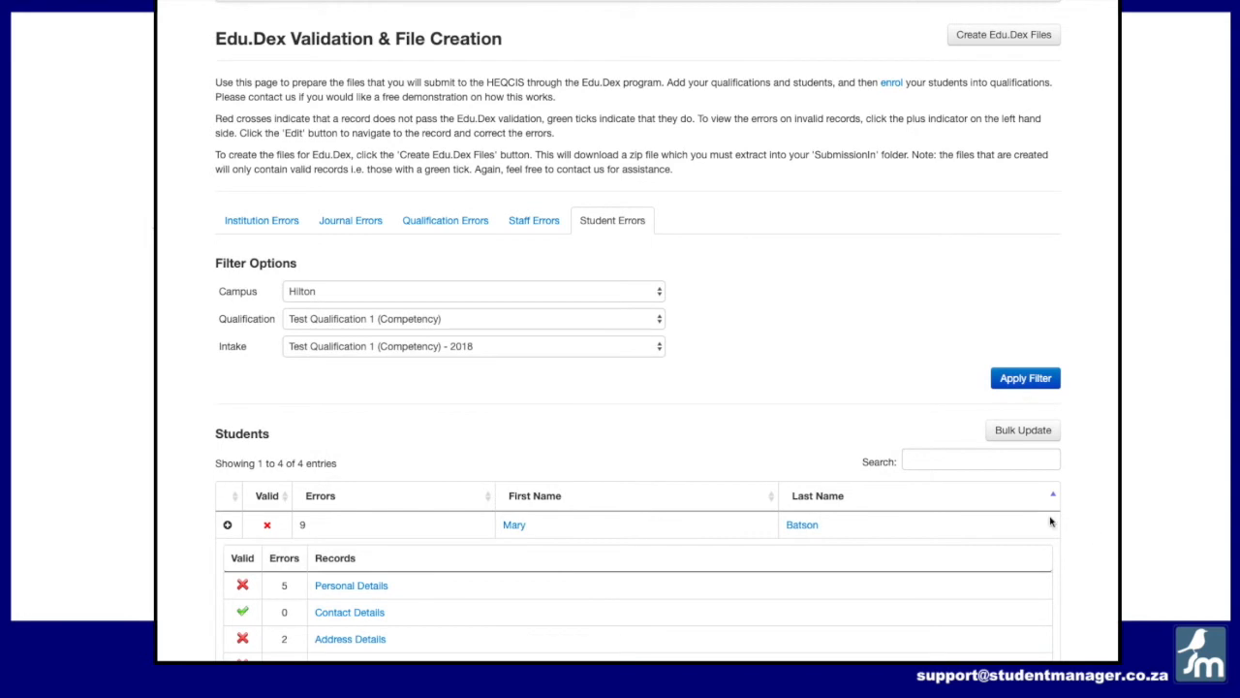
scroll(726, 471, down, 2)
click(369, 425)
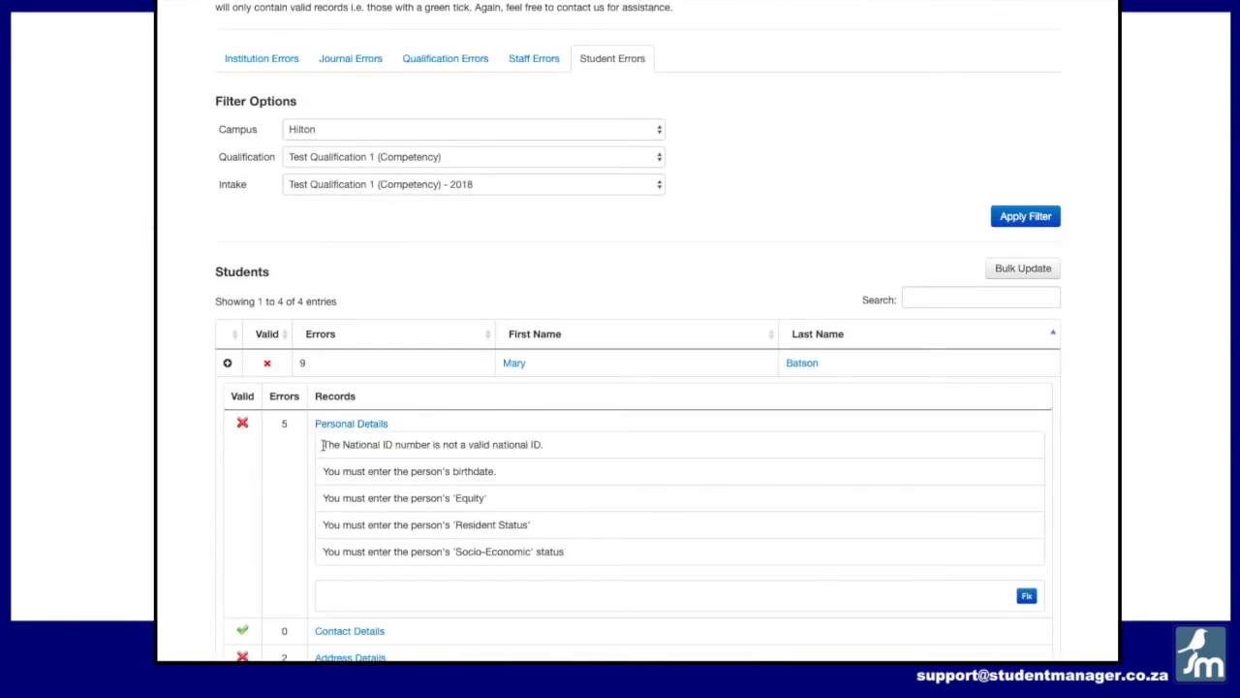
drag(321, 445, 564, 443)
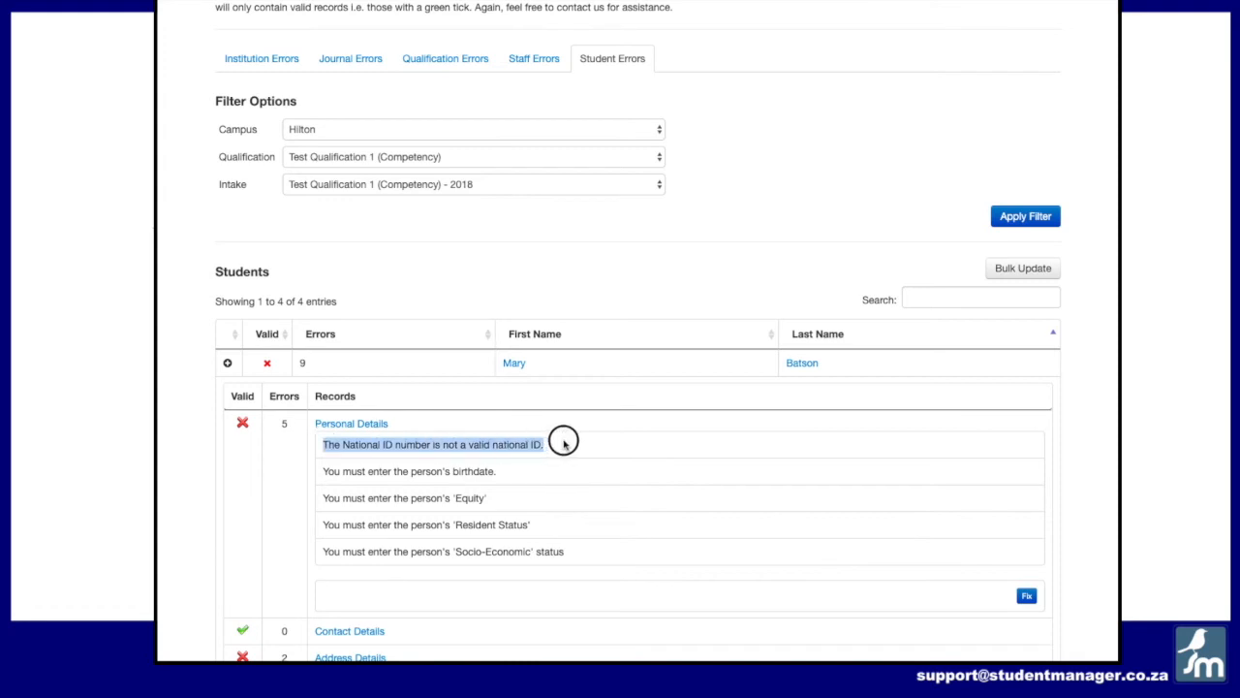
click(564, 444)
drag(585, 447, 323, 440)
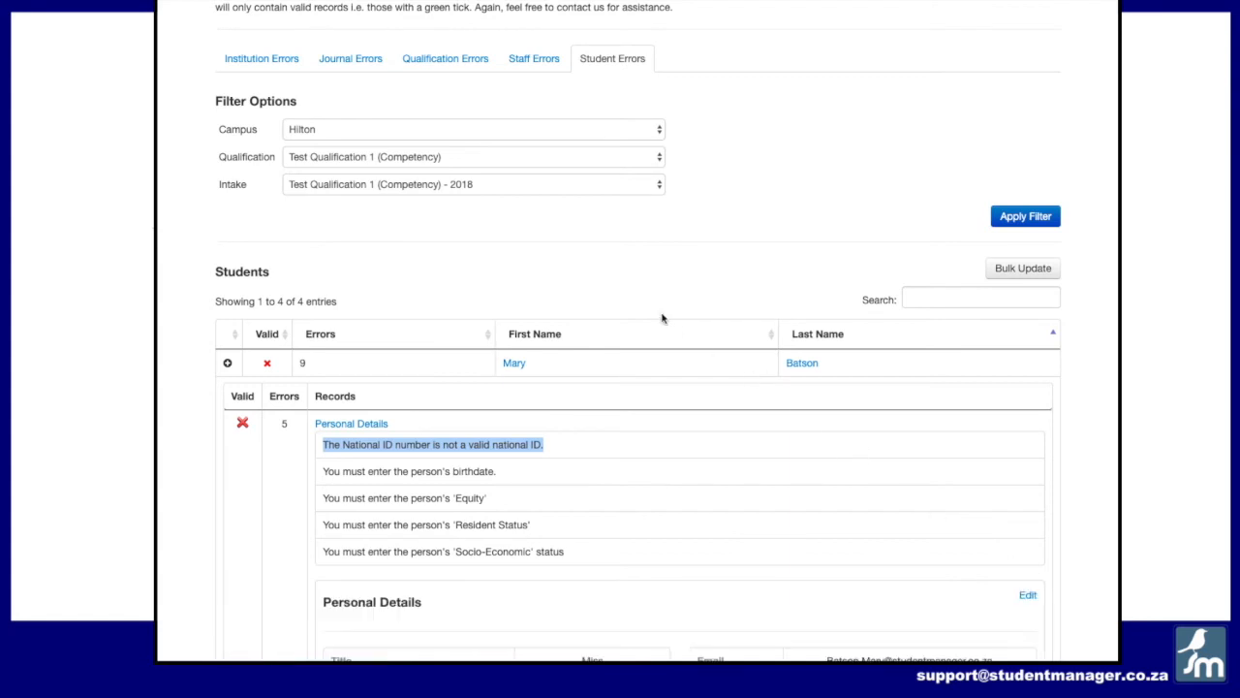
scroll(655, 310, down, 4)
scroll(655, 311, down, 5)
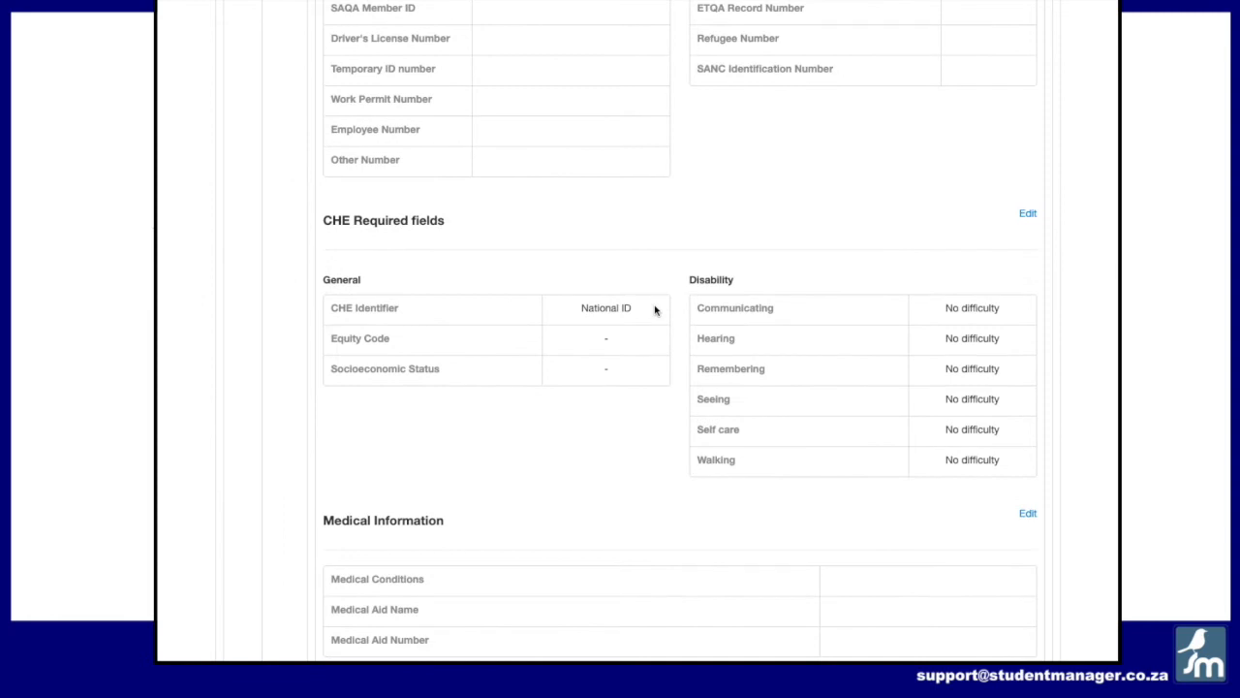
scroll(655, 310, up, 3)
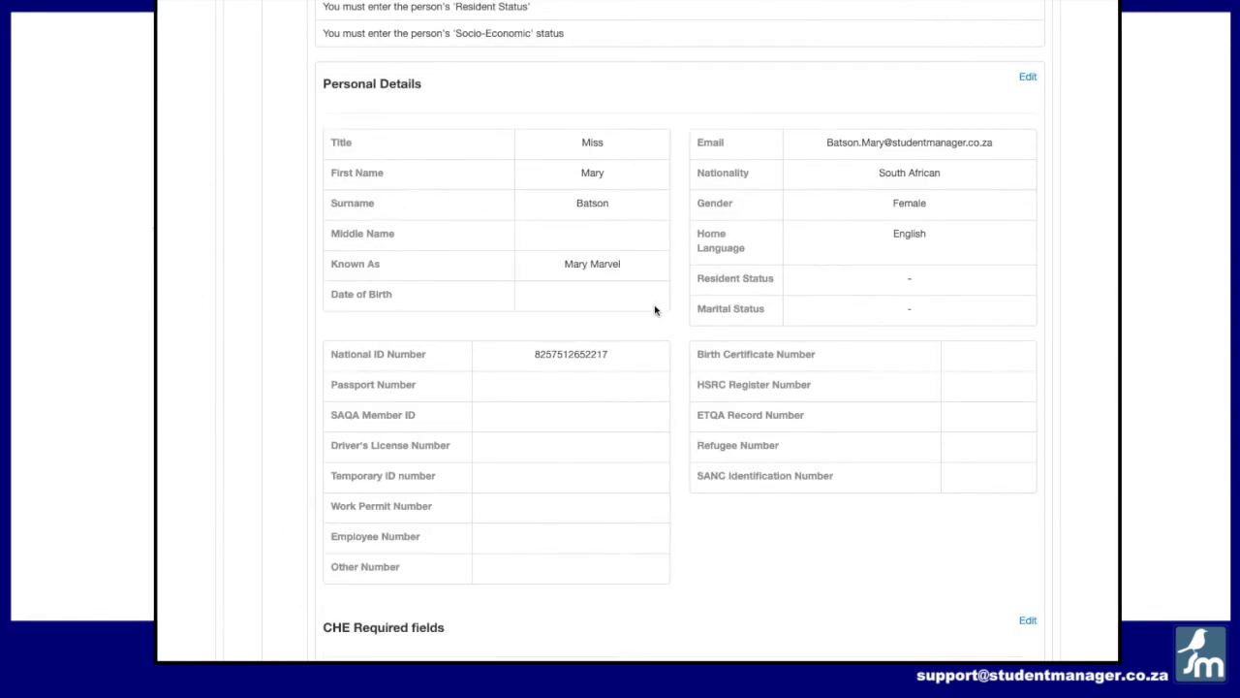
click(1028, 77)
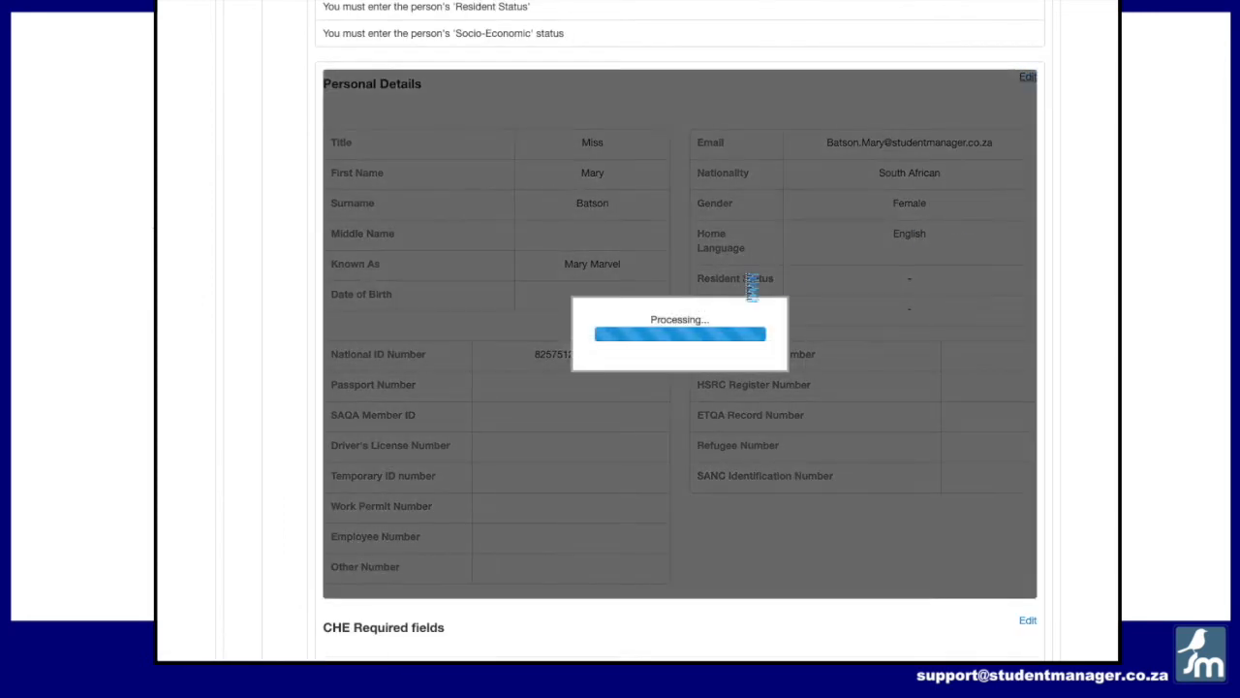
drag(455, 548, 320, 548)
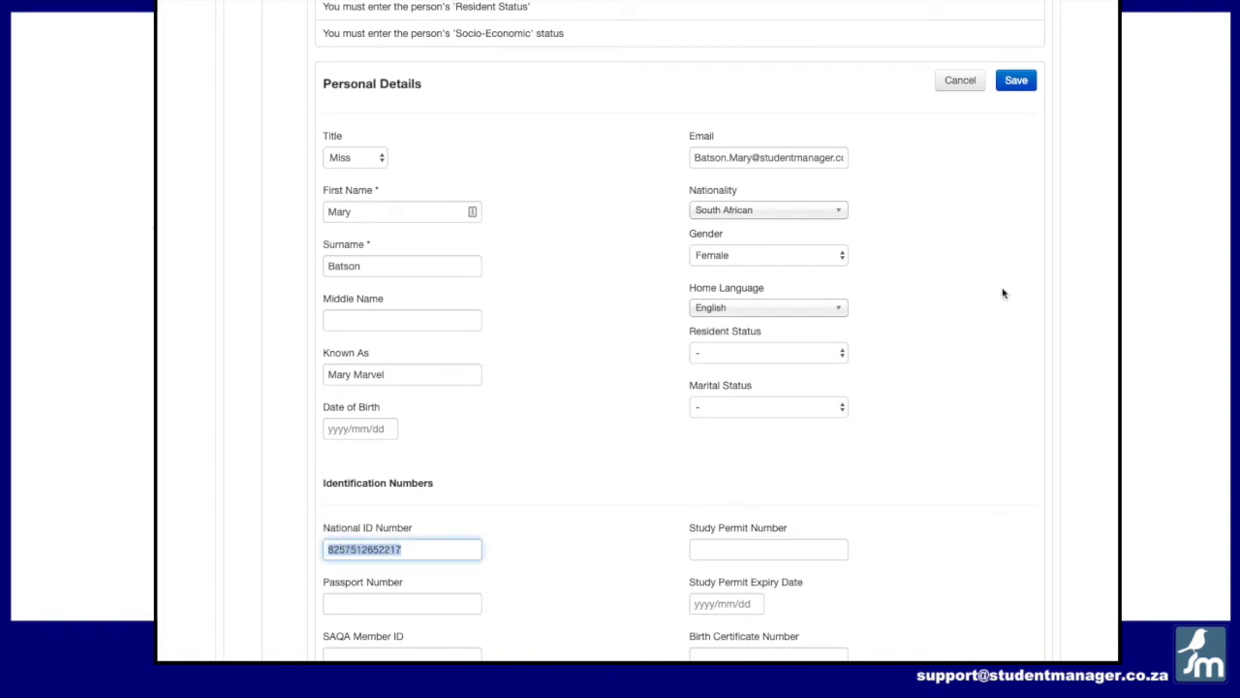
click(960, 82)
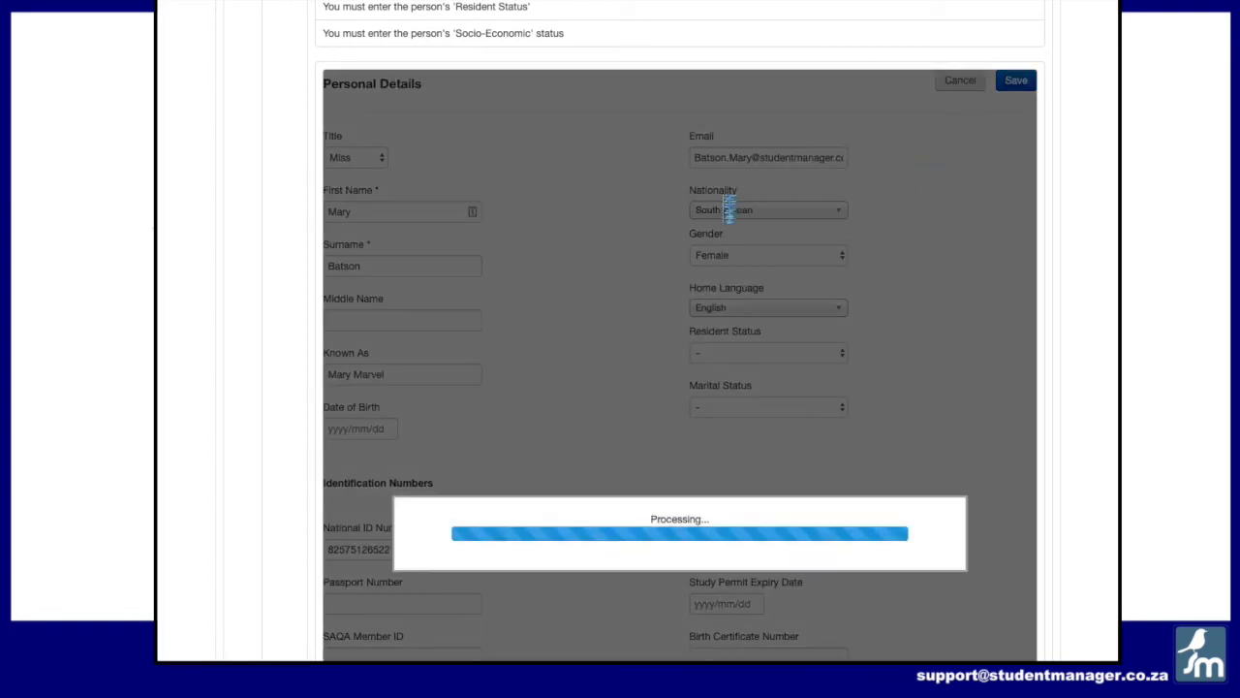
Step: Review the student's personal details, CHE required fields and medical information
scroll(724, 203, up, 1)
scroll(724, 202, down, 5)
scroll(724, 203, up, 6)
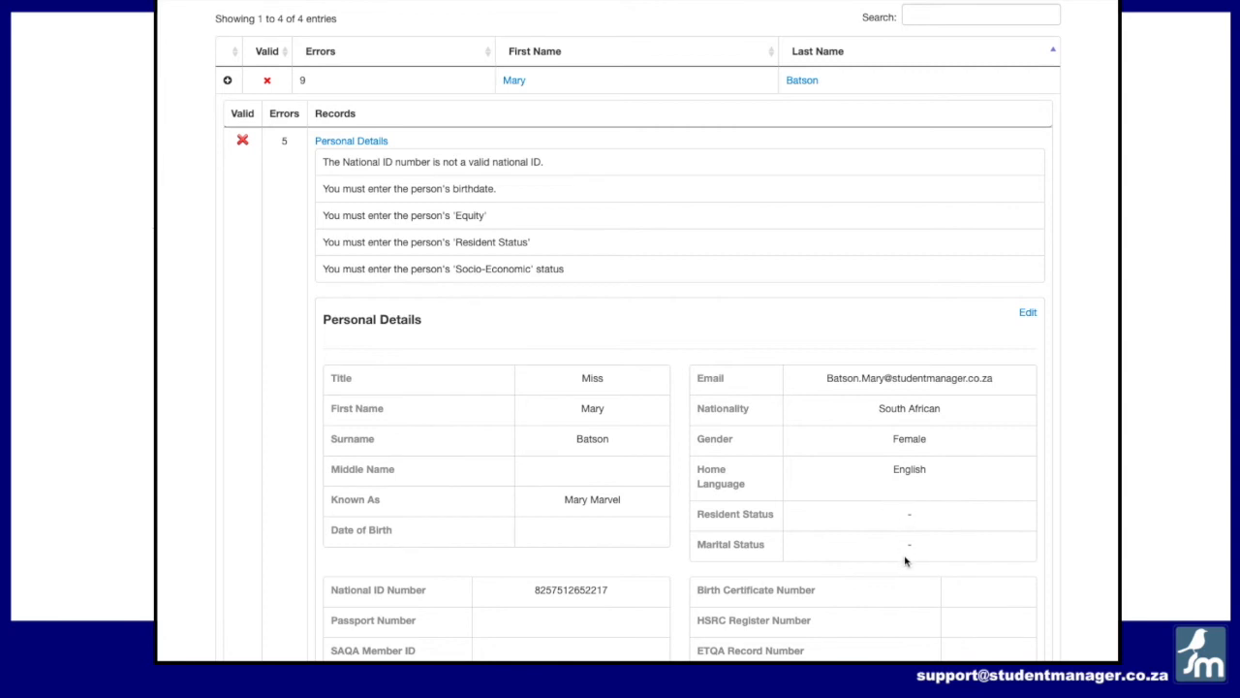
scroll(908, 543, down, 5)
scroll(908, 532, down, 2)
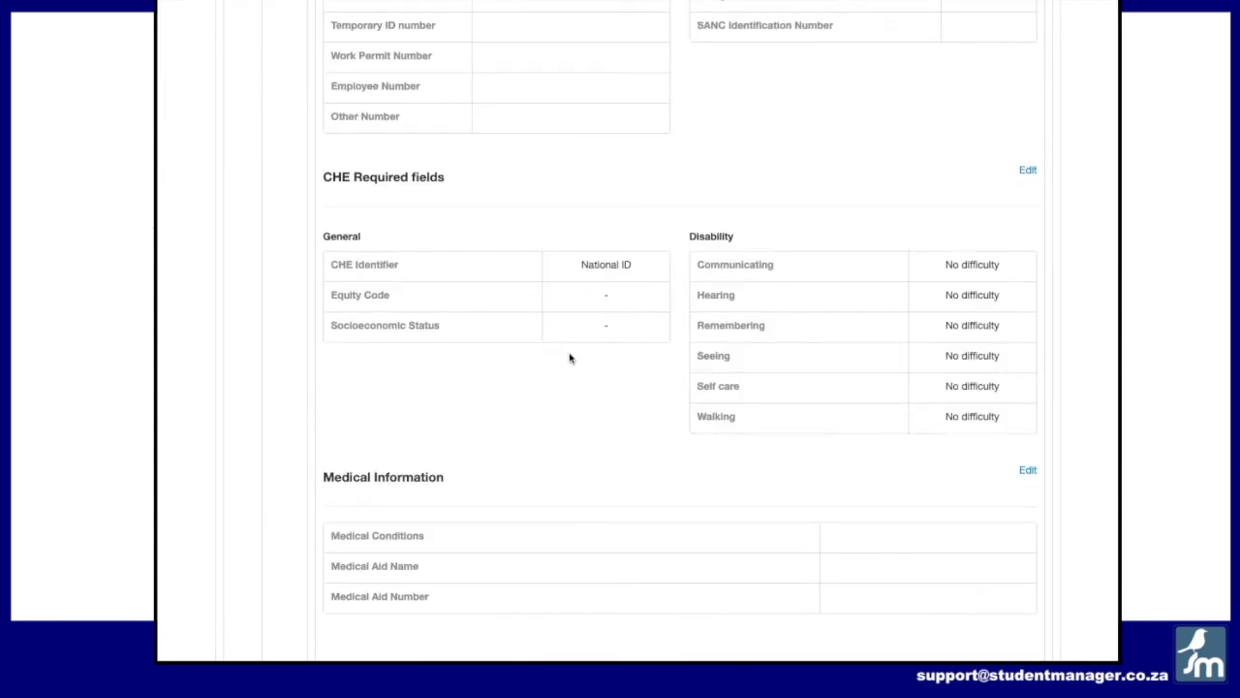
scroll(649, 341, up, 7)
scroll(650, 342, down, 10)
scroll(544, 259, up, 1)
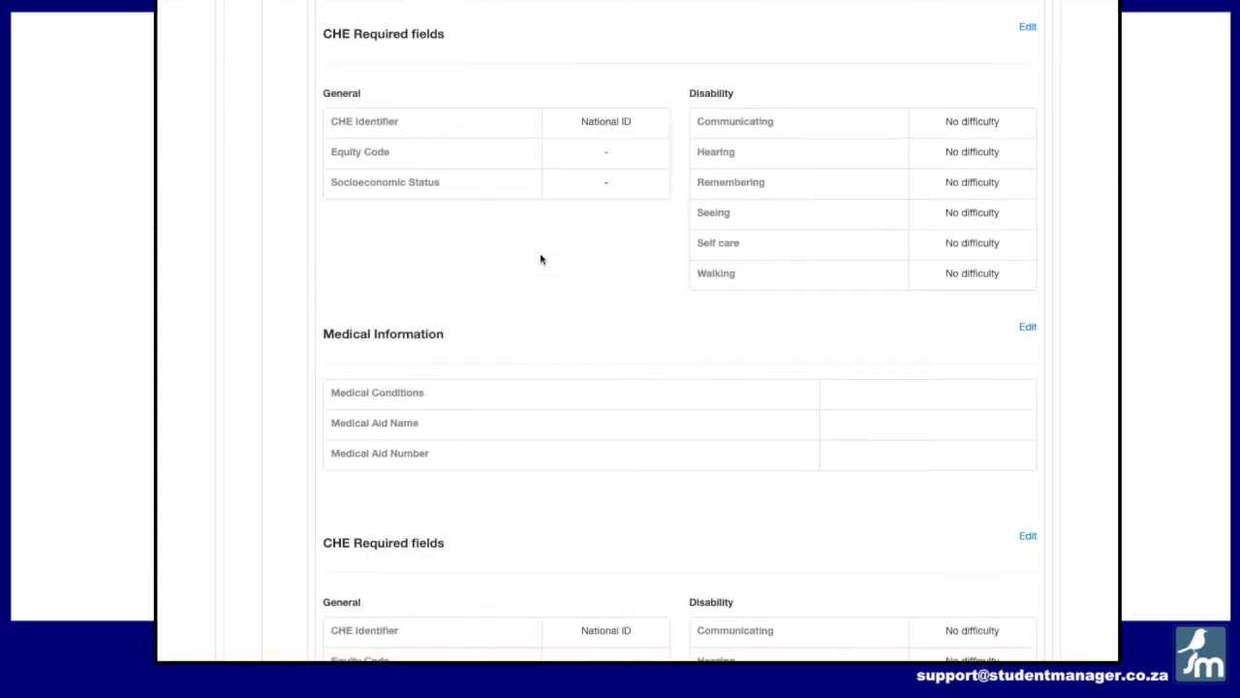
scroll(611, 186, up, 4)
scroll(612, 186, up, 6)
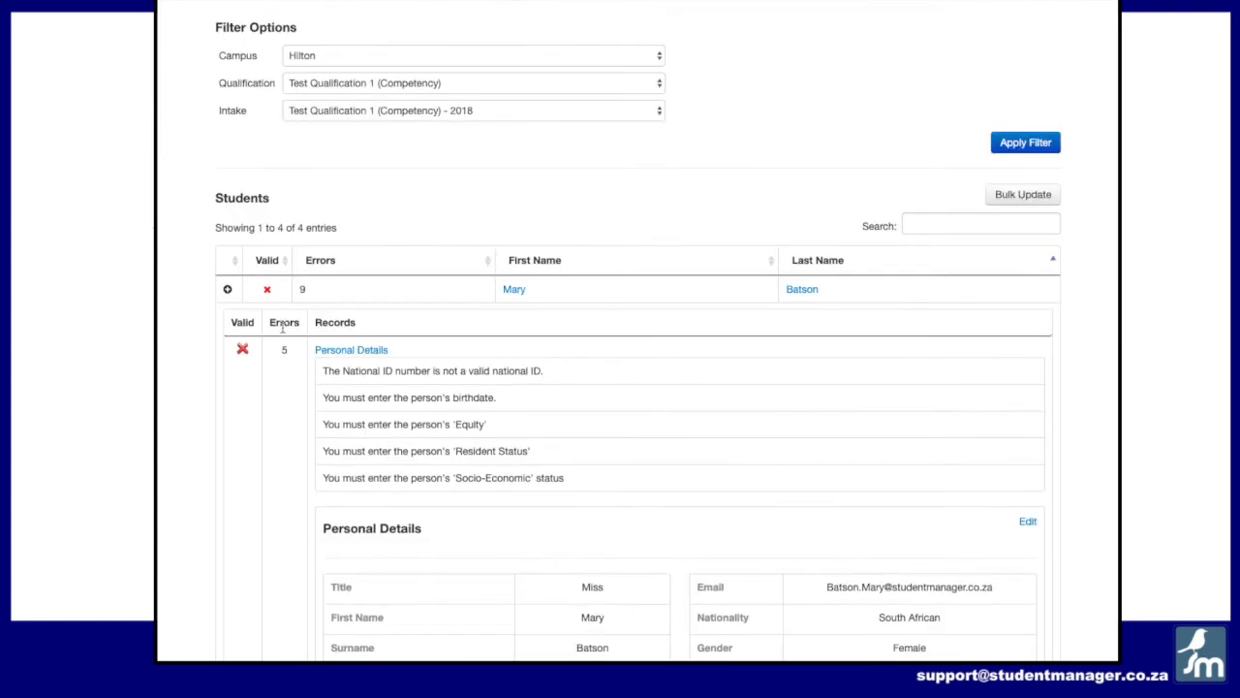
Step: Collapse the Personal Details errors and open the Qualification Details errors with their fix panel
click(351, 348)
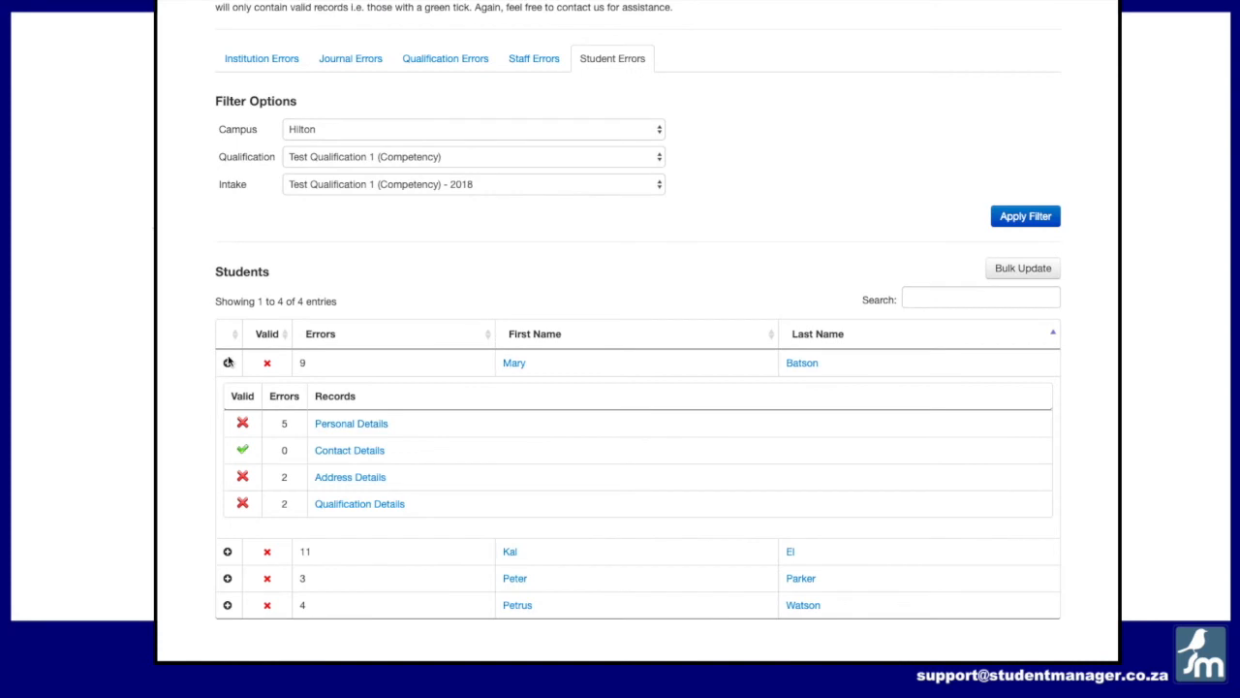
click(350, 503)
drag(324, 450, 600, 450)
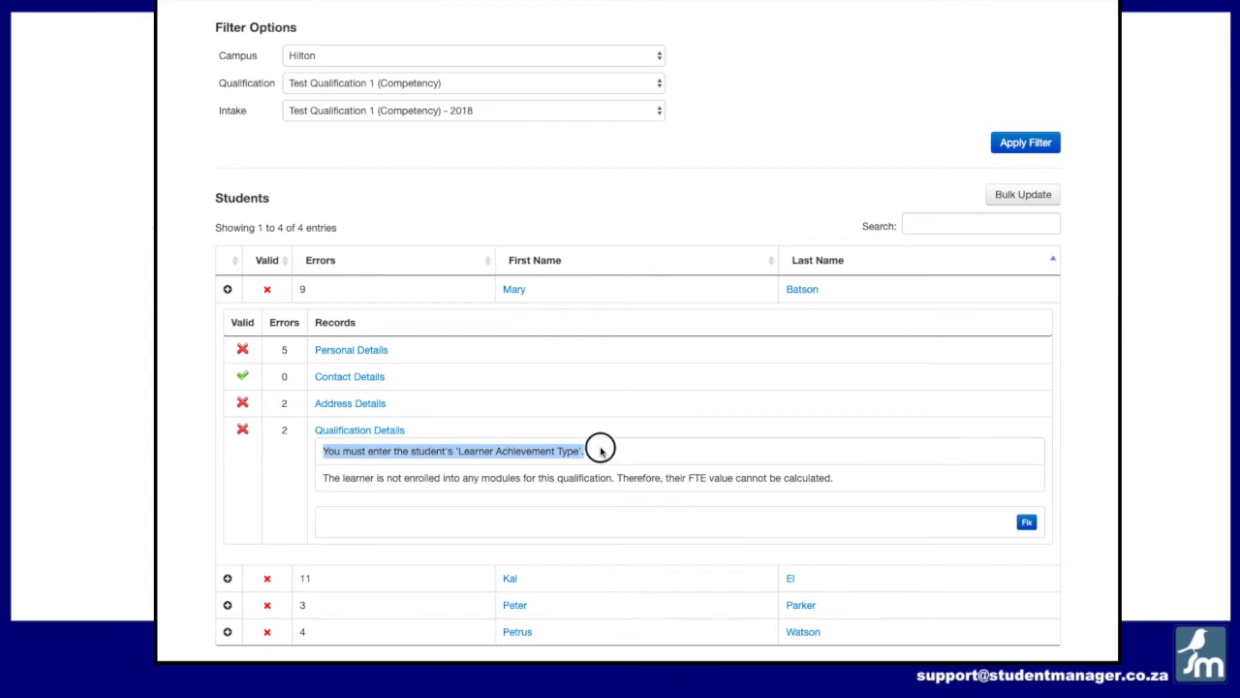
click(1027, 522)
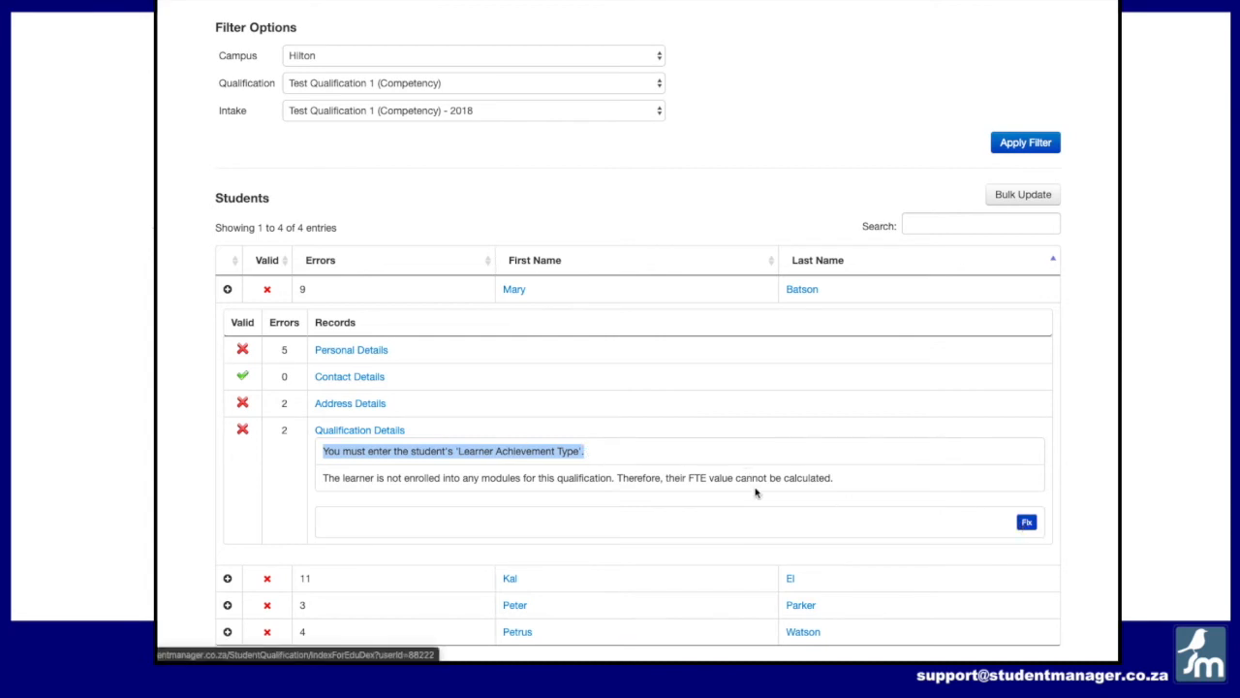
Step: Edit the Test Qualification 1 enrolment and set its Achievement Type to Residential Learning
scroll(740, 452, down, 3)
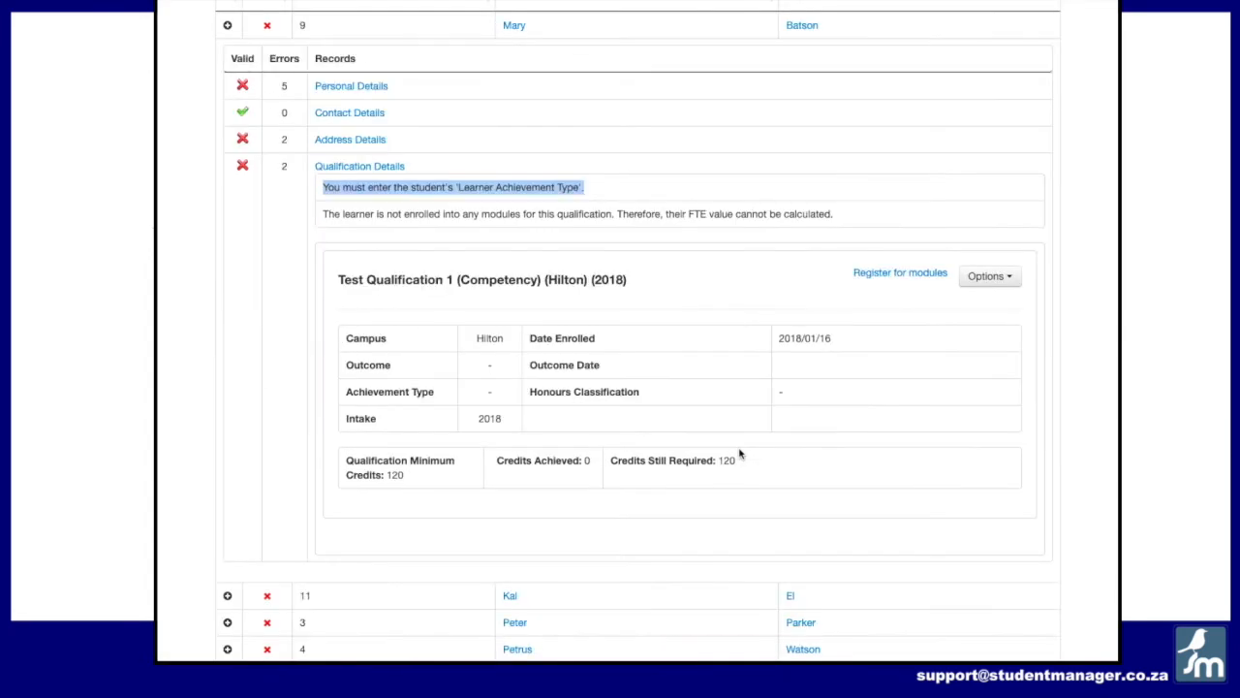
click(482, 392)
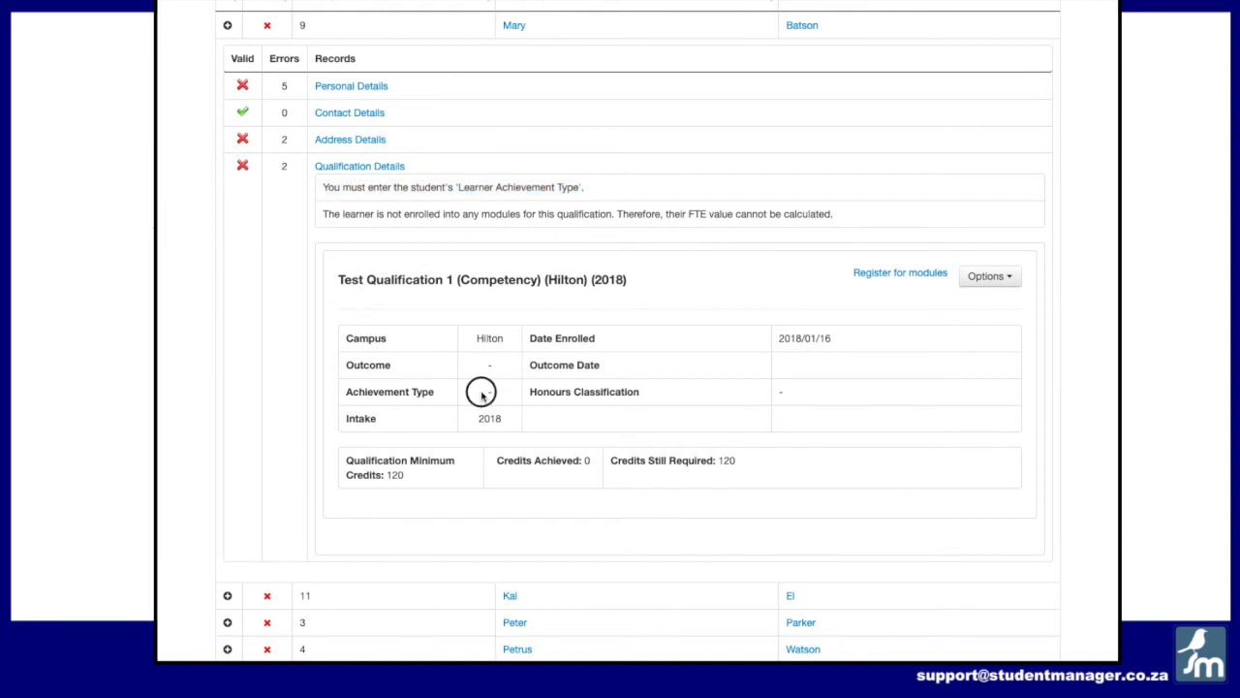
click(977, 281)
click(919, 301)
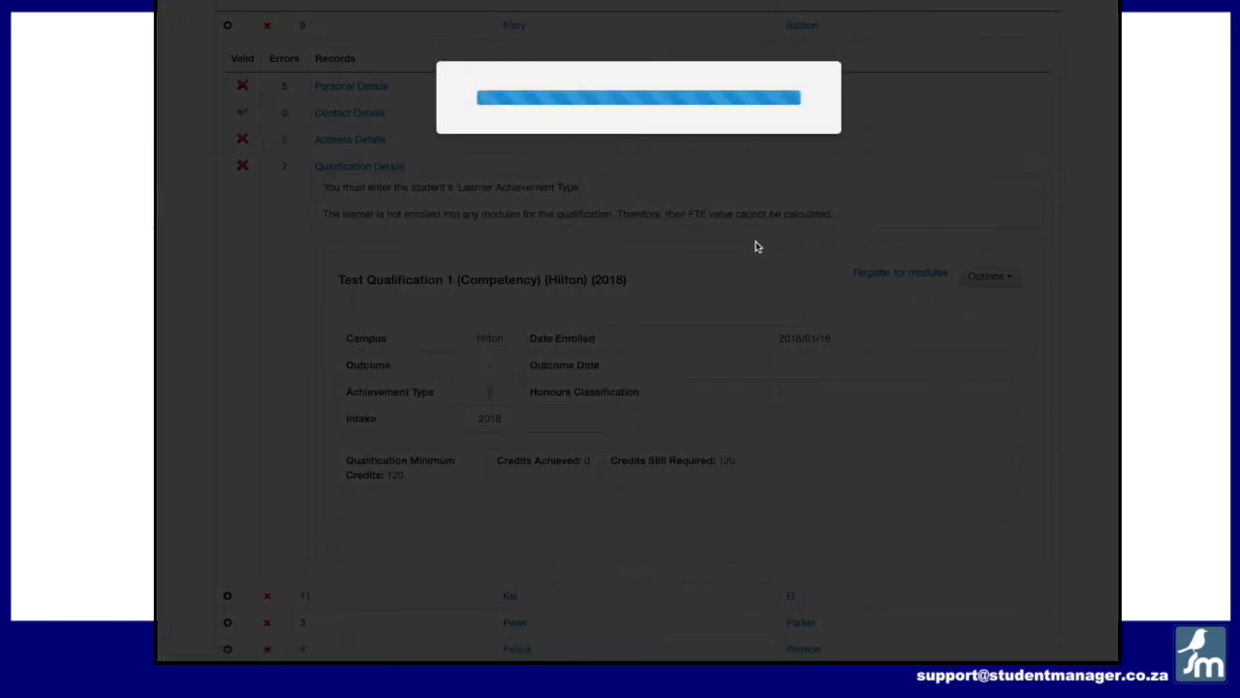
click(613, 237)
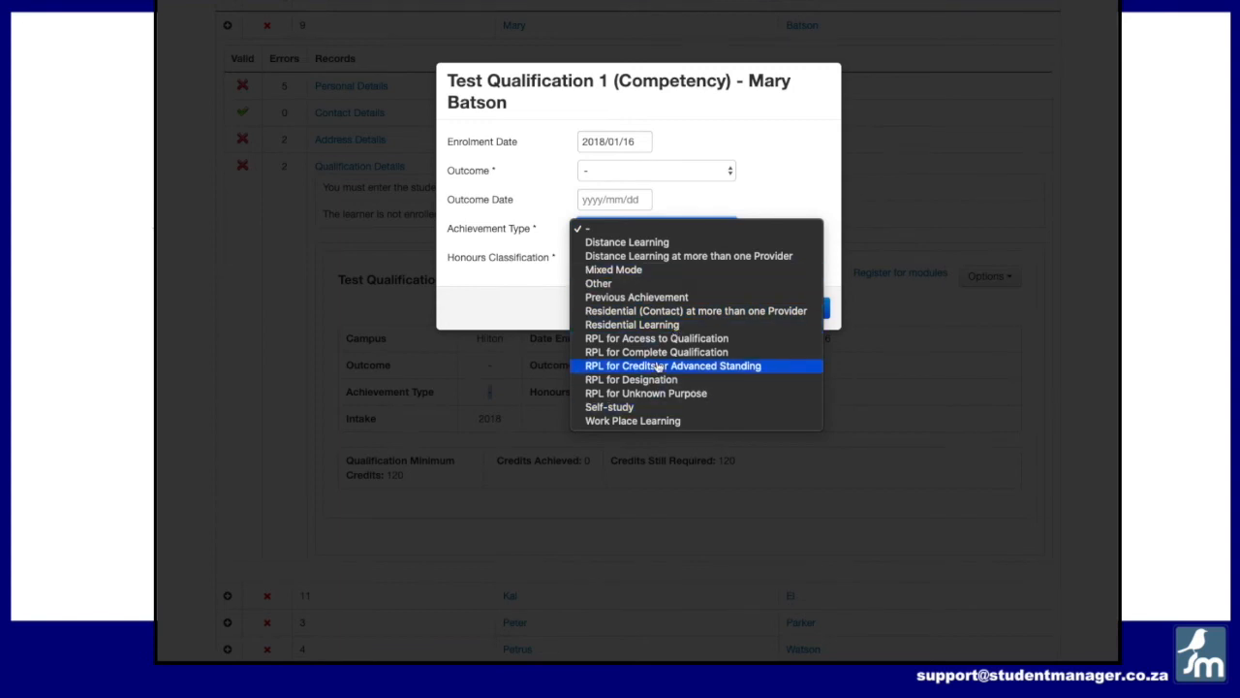
click(659, 327)
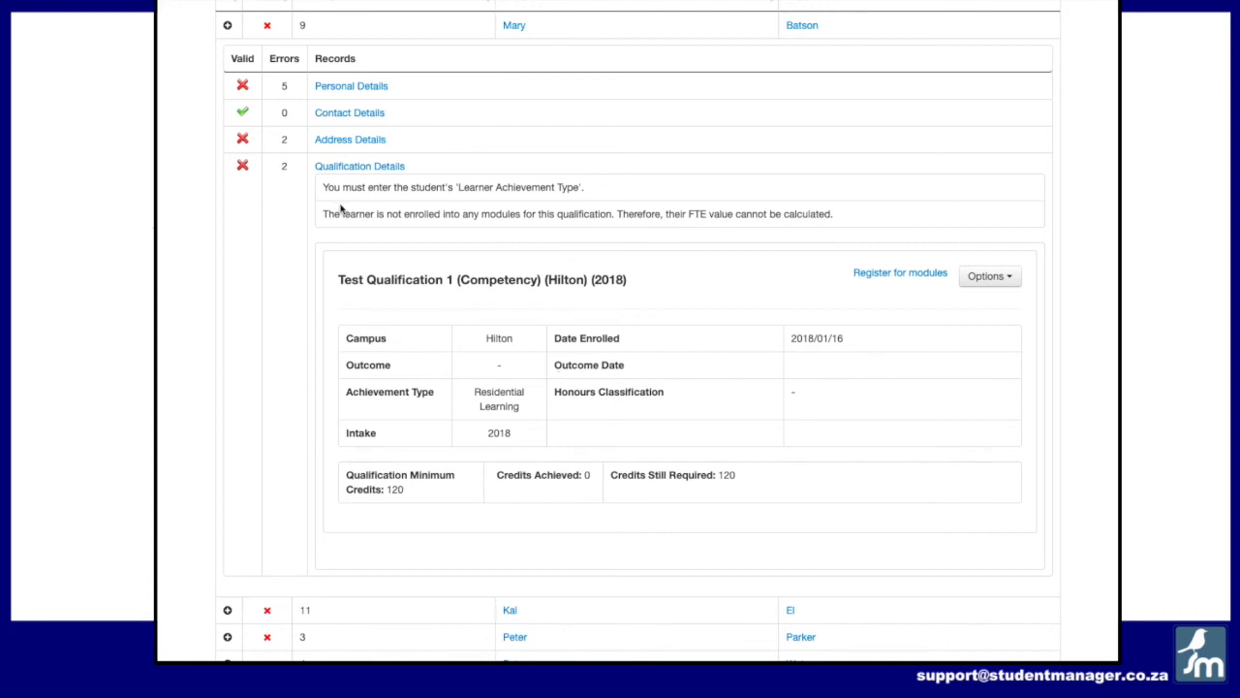
Step: Reopen the Qualification Details errors and review the remaining module enrolment error
click(331, 165)
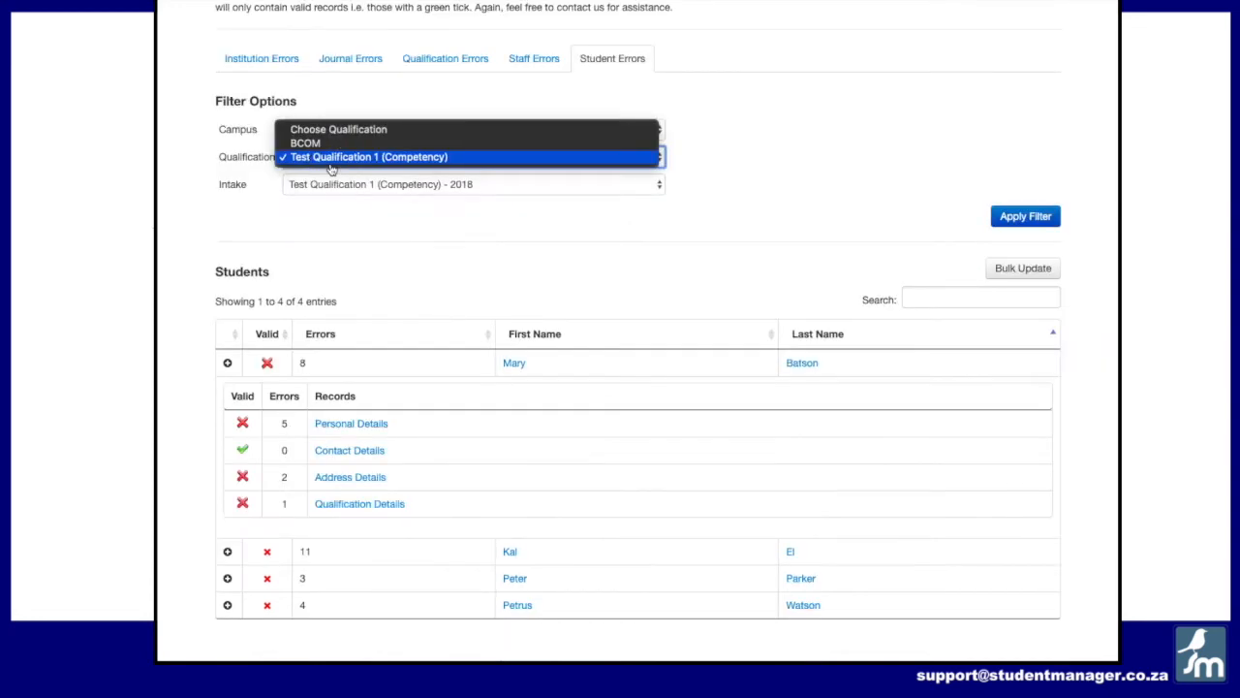
click(352, 507)
click(352, 507)
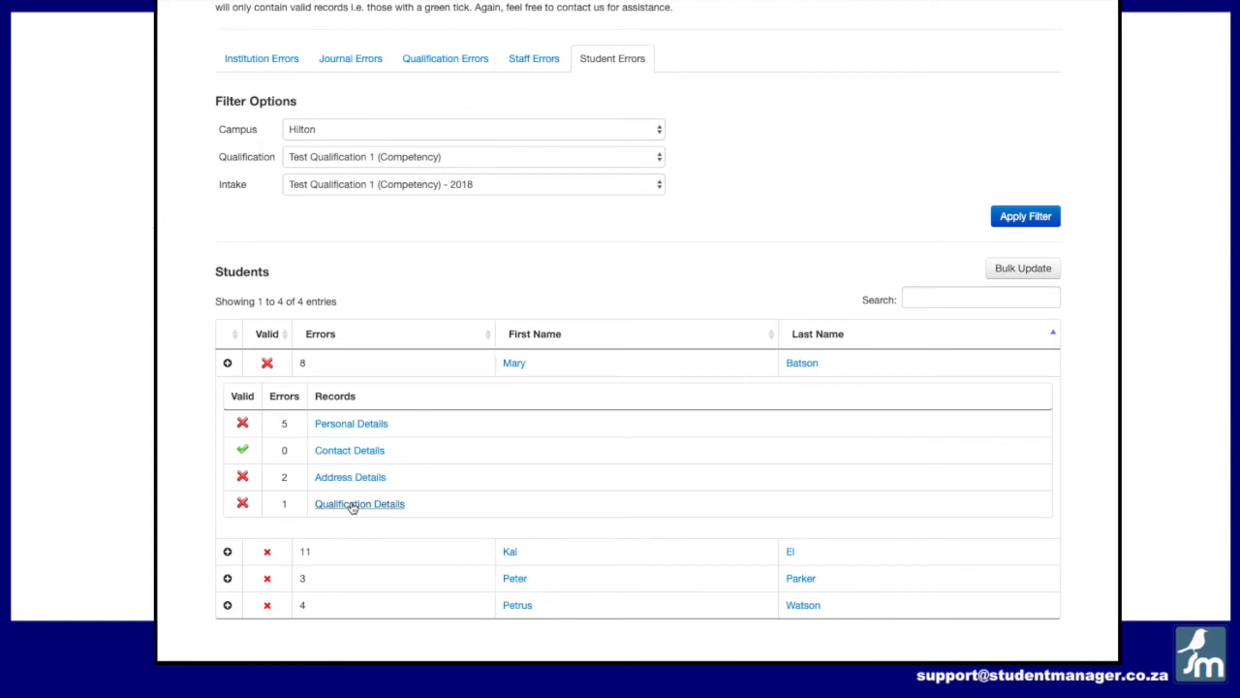
drag(323, 452, 808, 448)
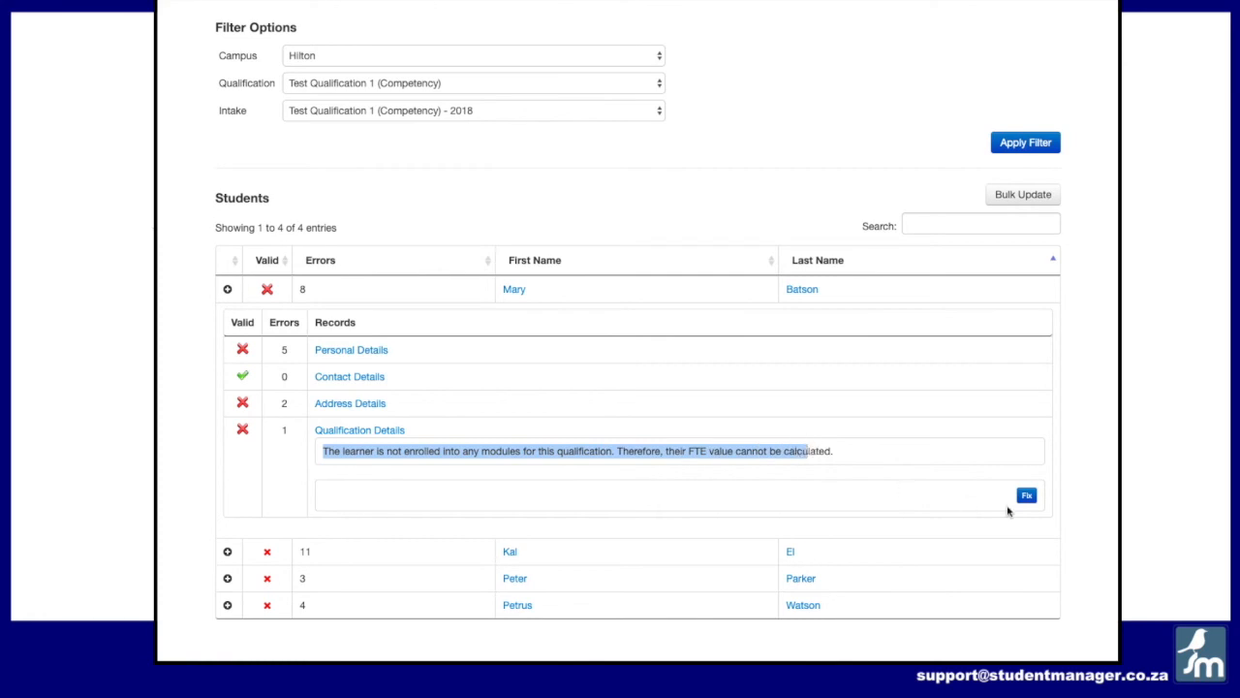
scroll(786, 392, down, 3)
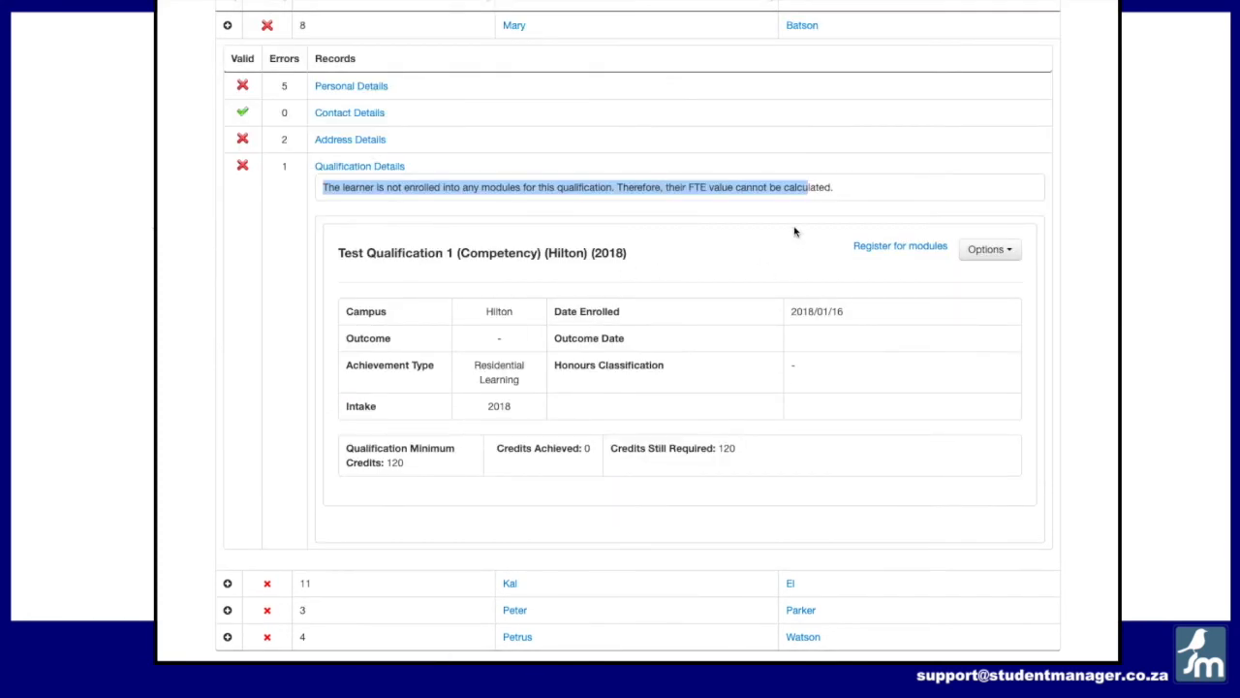
click(870, 202)
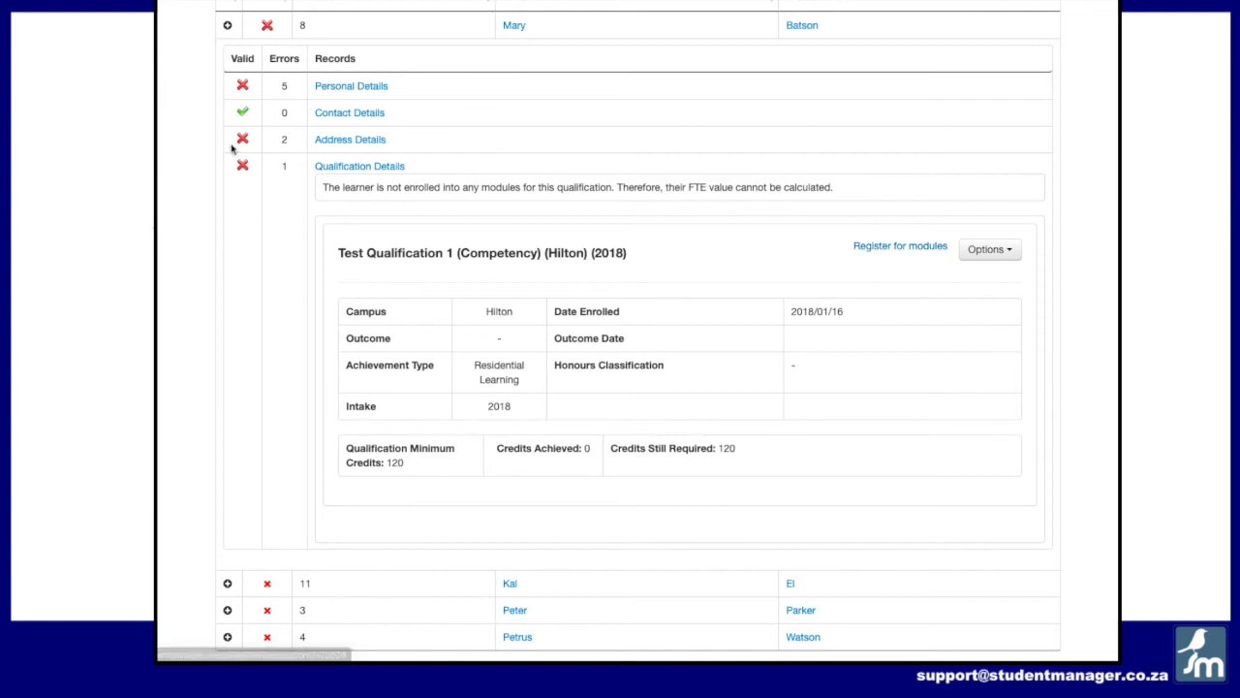
Step: Collapse the first student's record and expand the second student's errors
click(227, 27)
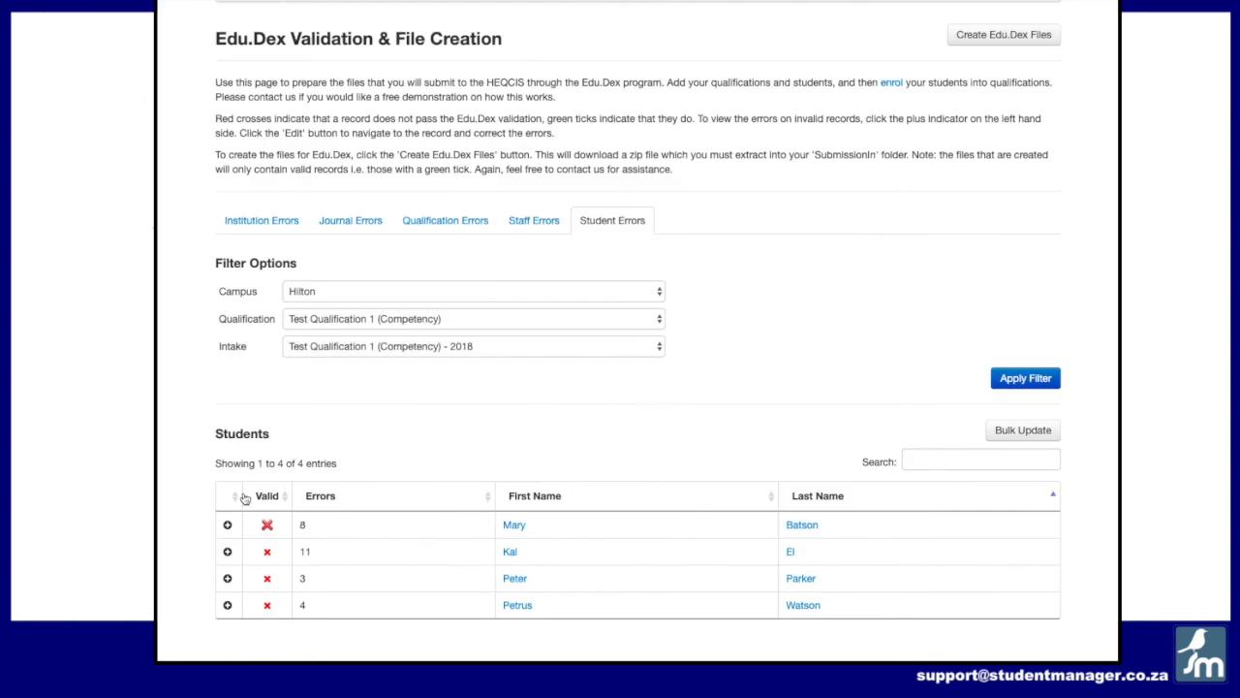
click(227, 552)
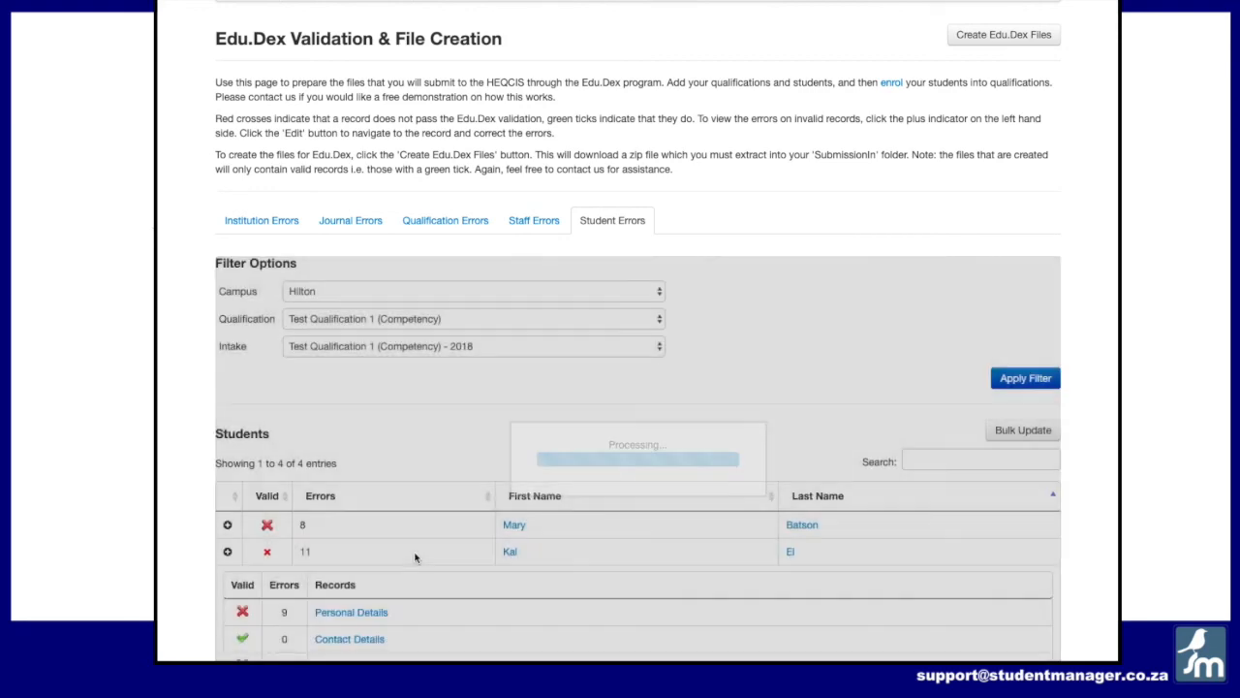
Step: Expand the third student's errors to review them, then collapse the second and third students' records
scroll(415, 557, down, 3)
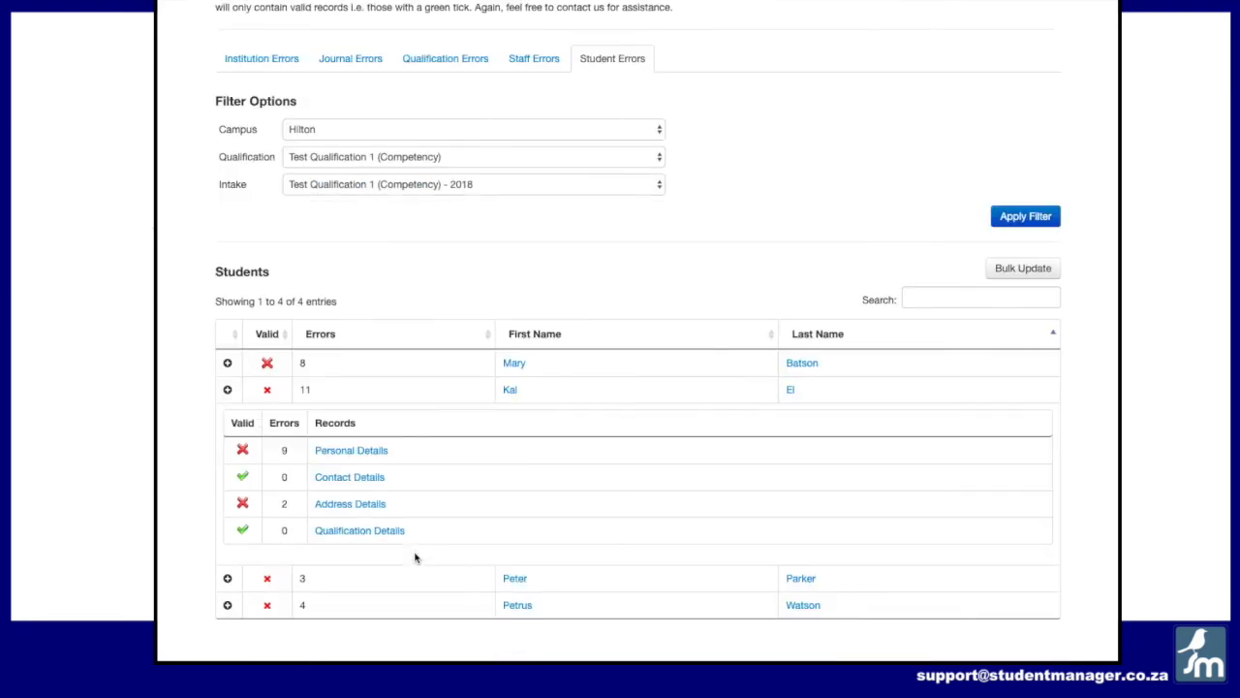
click(228, 579)
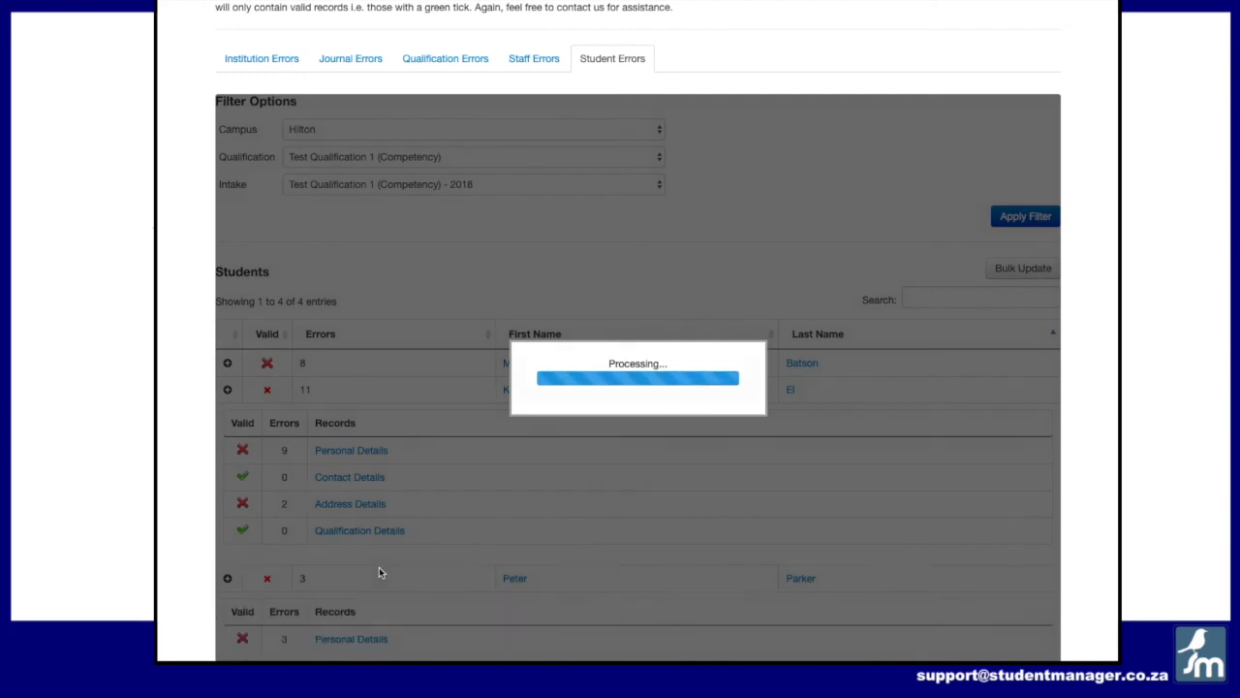
scroll(379, 571, down, 3)
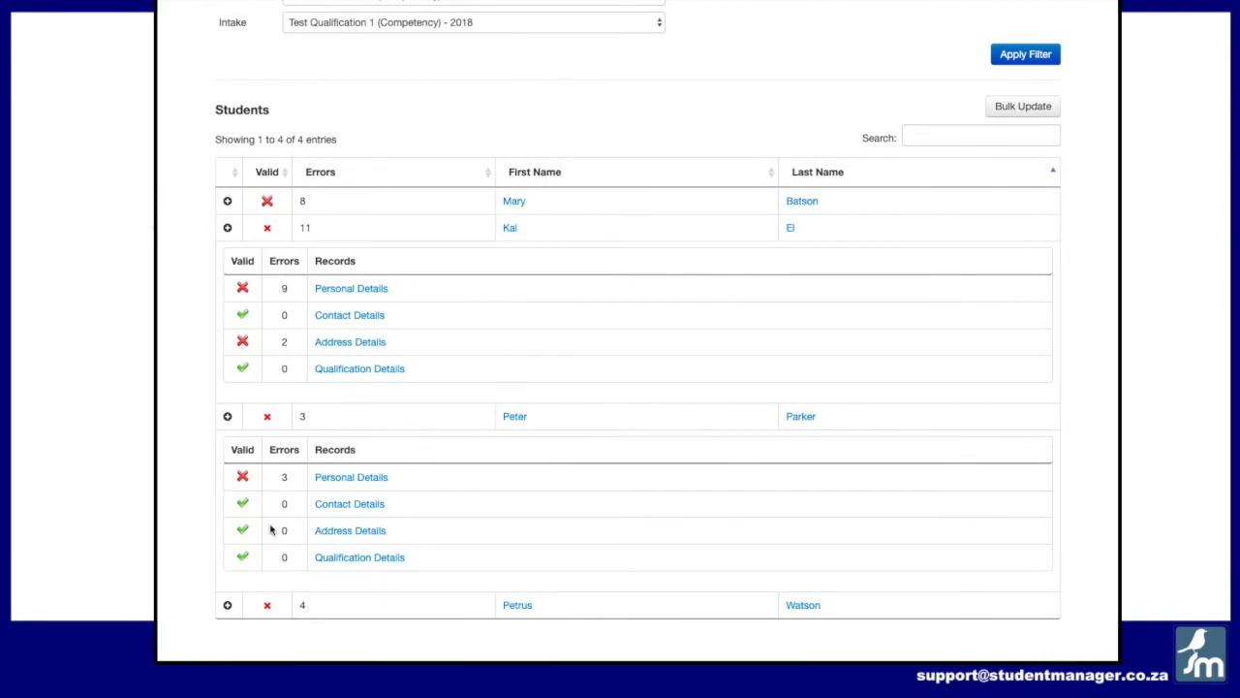
click(227, 228)
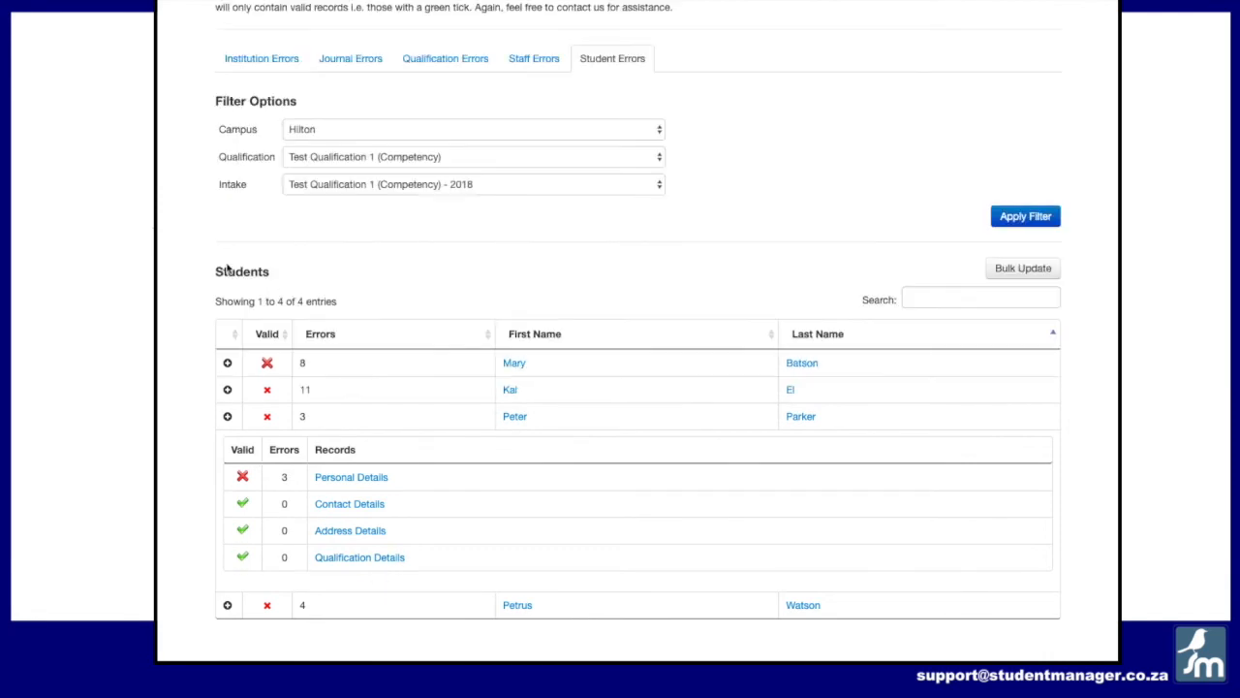
click(227, 416)
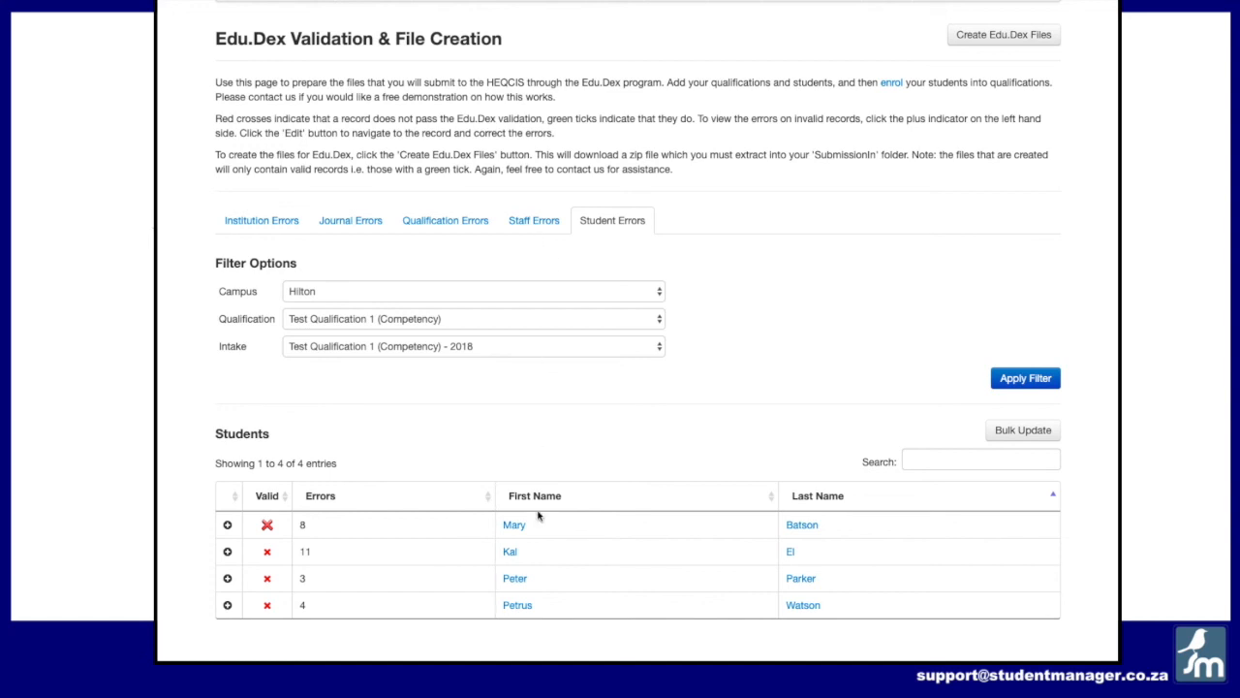
Step: Expand the first student's record to review its remaining errors, then collapse it again
click(228, 528)
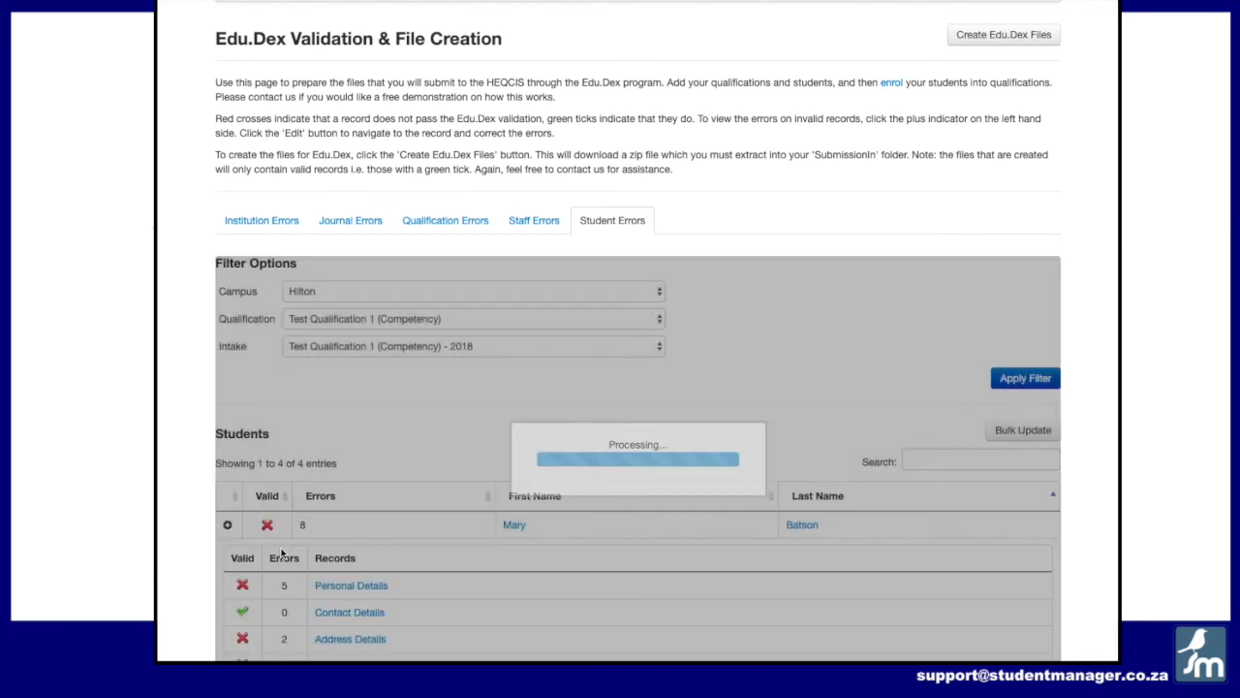
scroll(274, 480, down, 2)
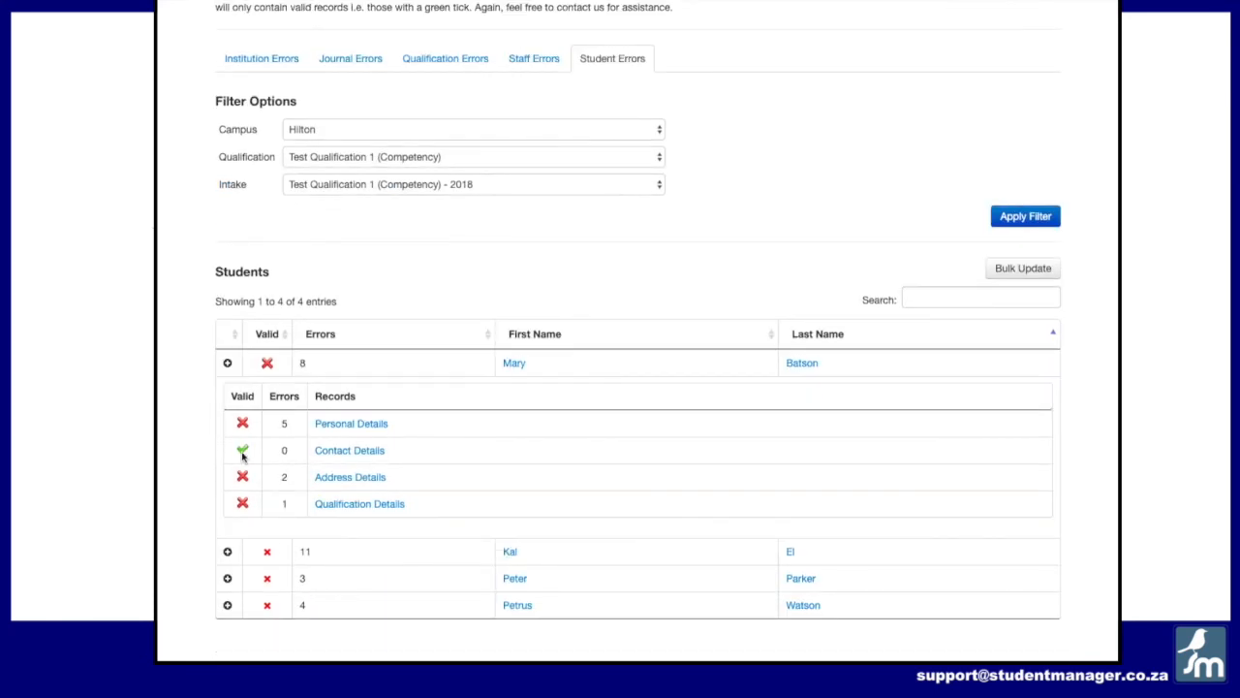
drag(243, 452, 438, 448)
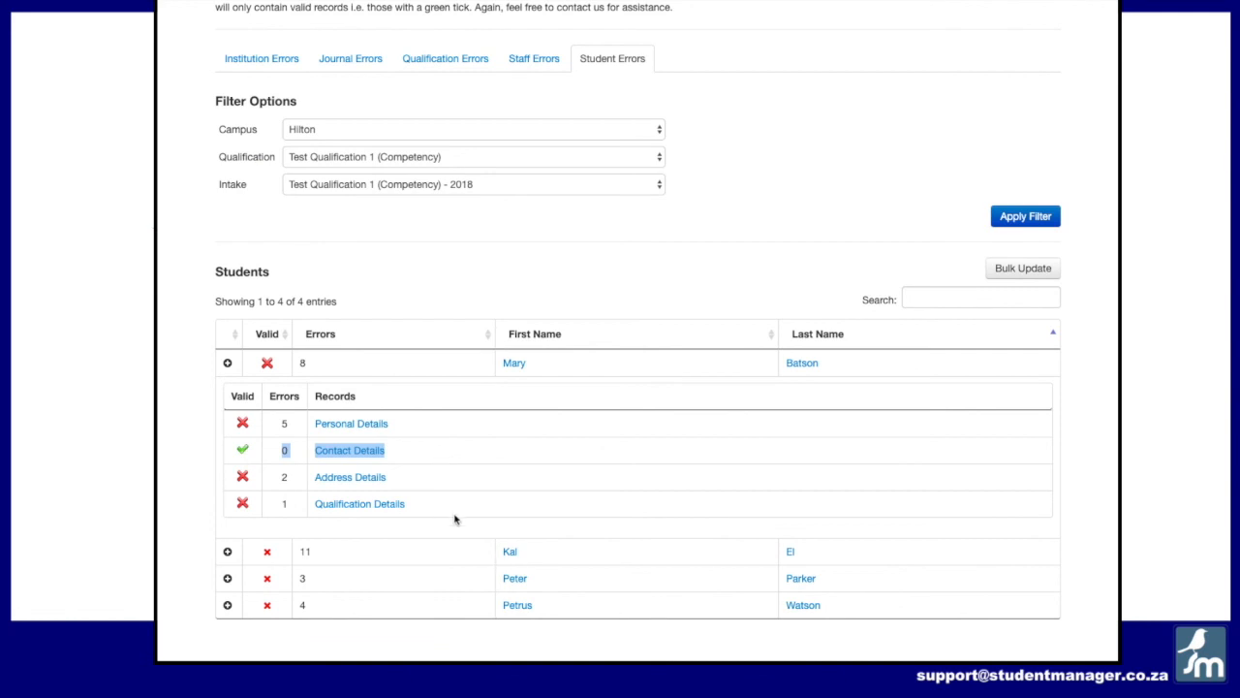
click(228, 362)
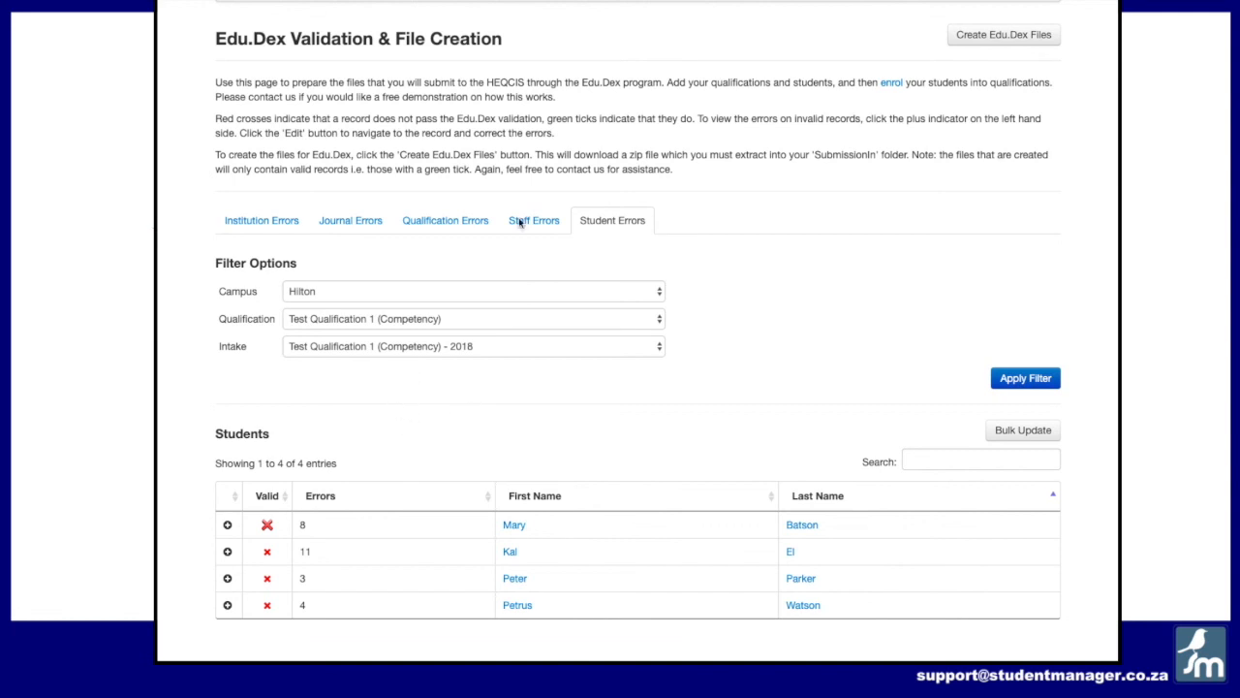
Step: Open the Edu.Dex file creation options, tick the 2019 and 2018 intakes, and close the dialog without downloading
click(988, 39)
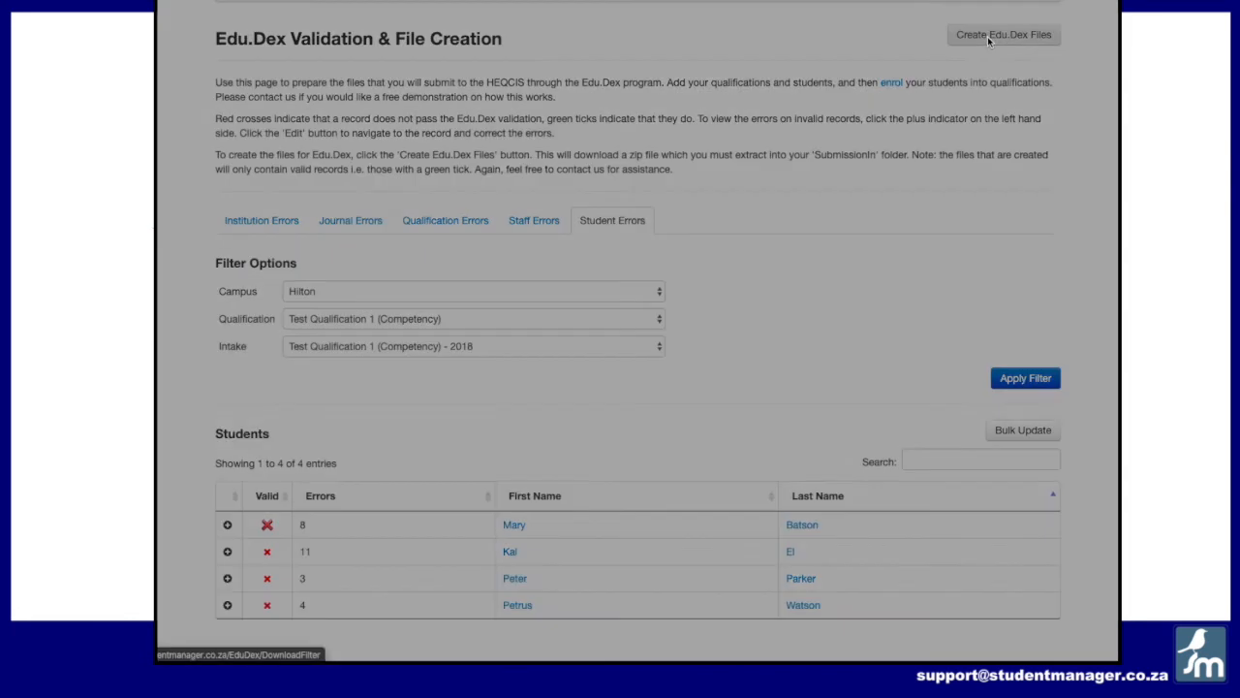
click(456, 152)
click(455, 280)
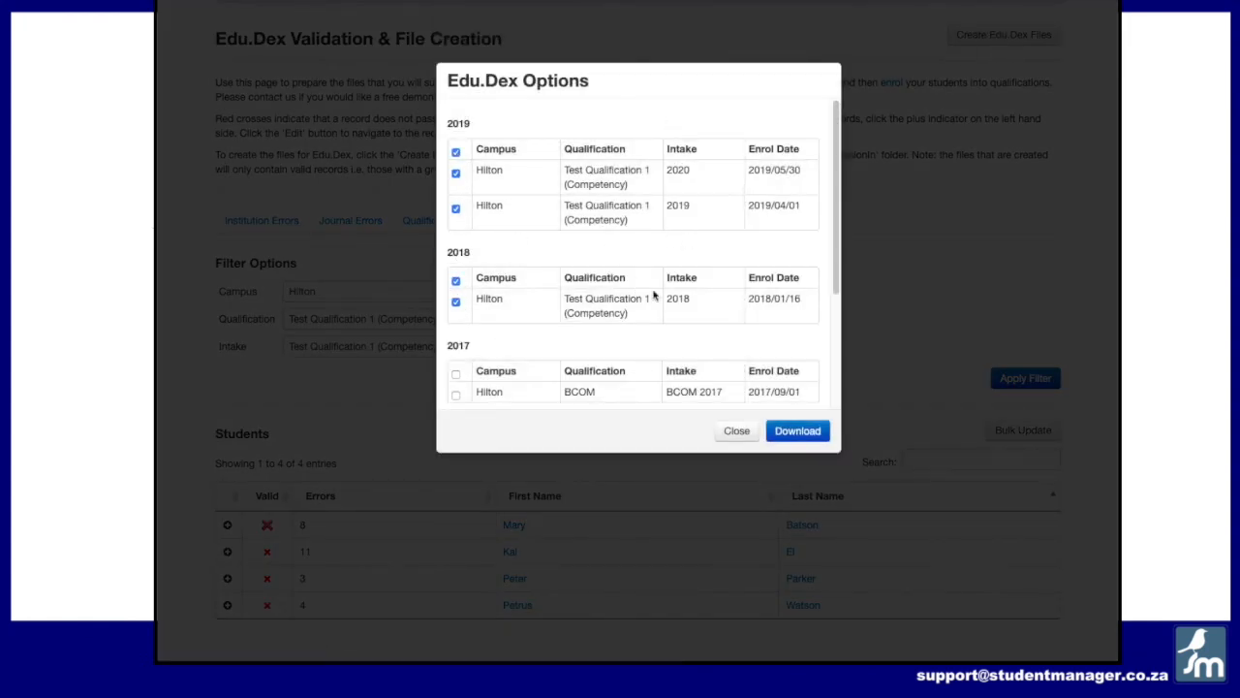
click(741, 434)
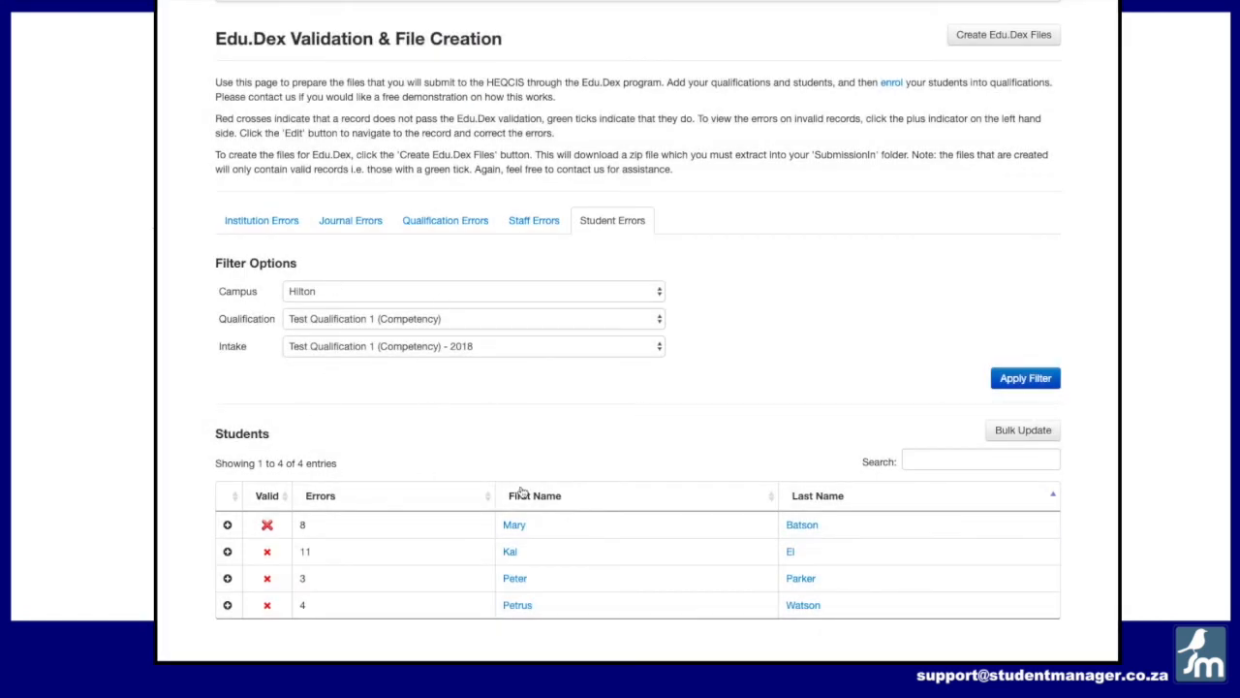
scroll(738, 337, up, 2)
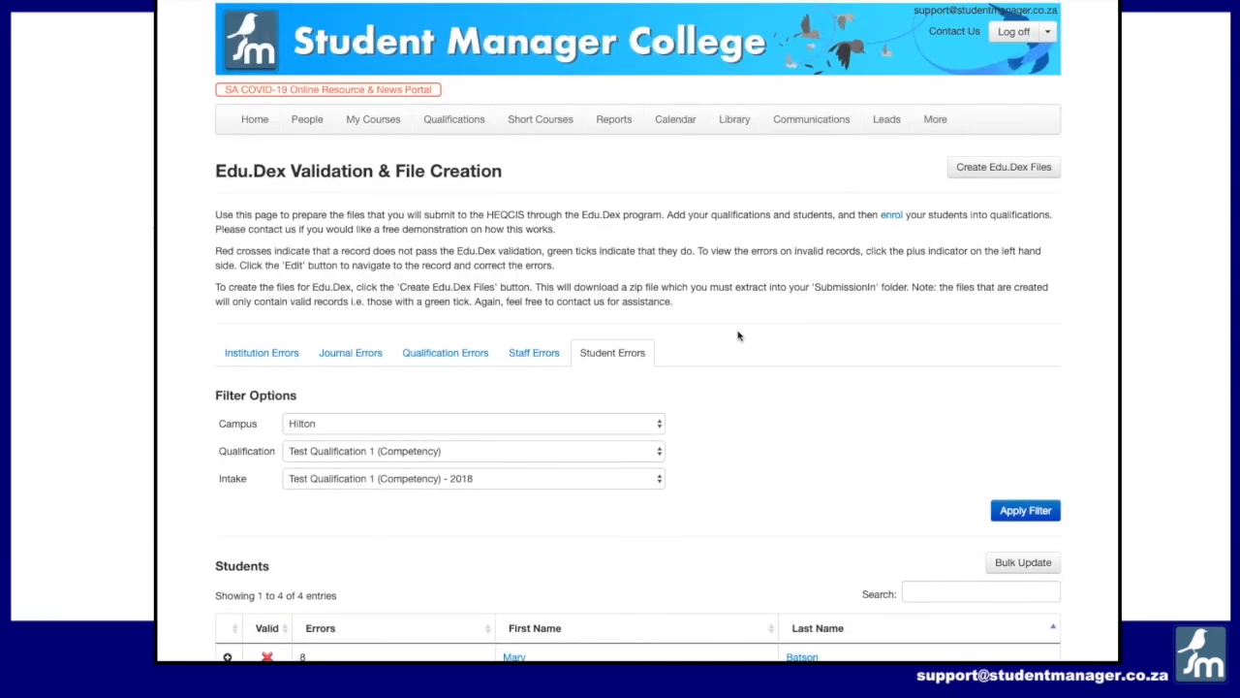